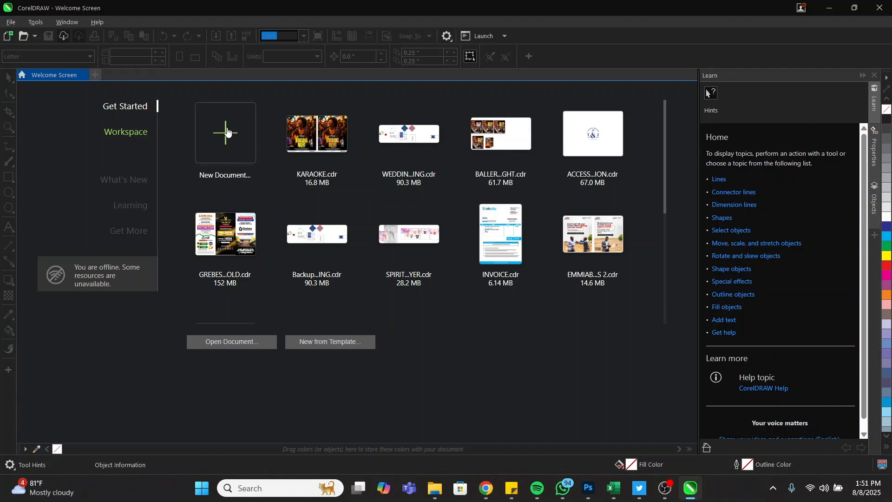
Start a new document, name it Tutorial and set its number of pages to 2
{"action": "left_click", "coordinate": [7, 26]}
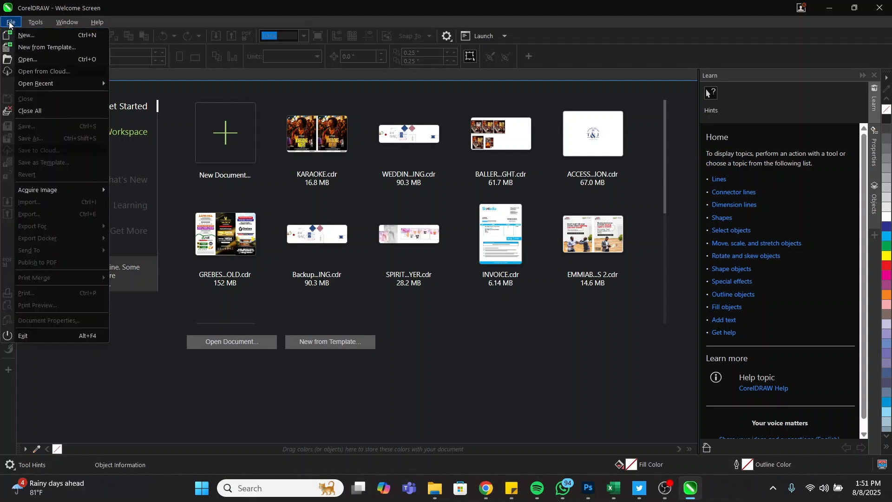
{"action": "key", "text": "Escape"}
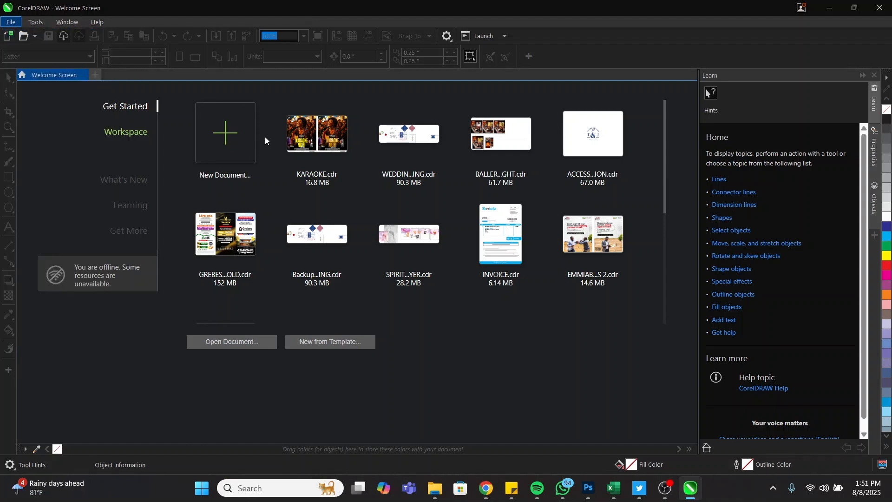
{"action": "left_click", "coordinate": [222, 133]}
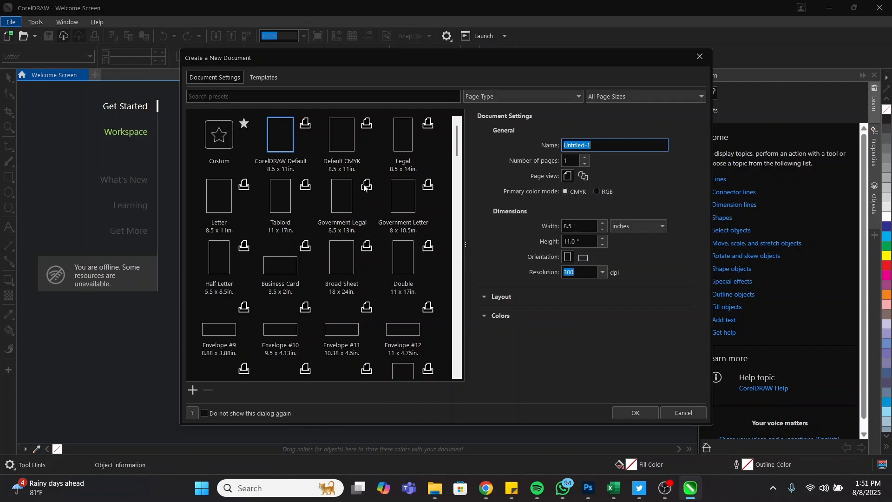
{"action": "scroll", "coordinate": [346, 239], "scroll_direction": "down", "scroll_amount": 10}
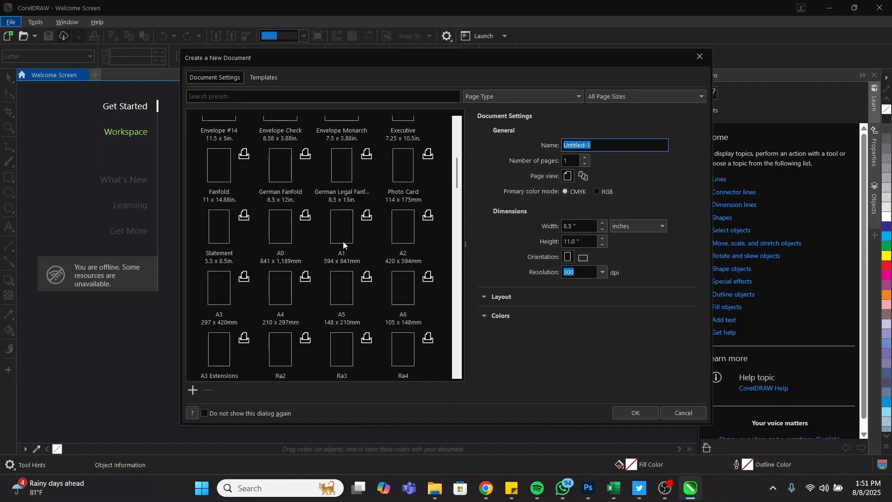
{"action": "scroll", "coordinate": [352, 207], "scroll_direction": "up", "scroll_amount": 10}
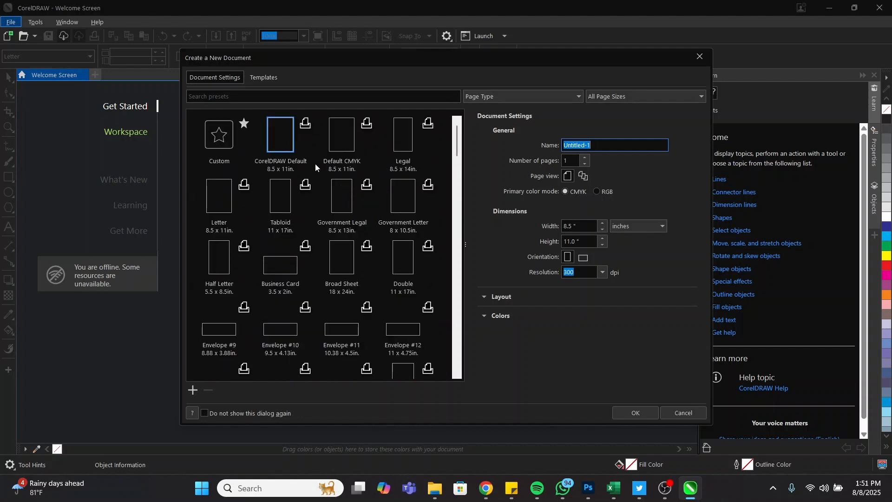
{"action": "left_click", "coordinate": [607, 145]}
{"action": "left_click_drag", "start_coordinate": [606, 147], "coordinate": [557, 148]}
{"action": "type", "text": "Tutorial"}
{"action": "left_click", "coordinate": [585, 160]}
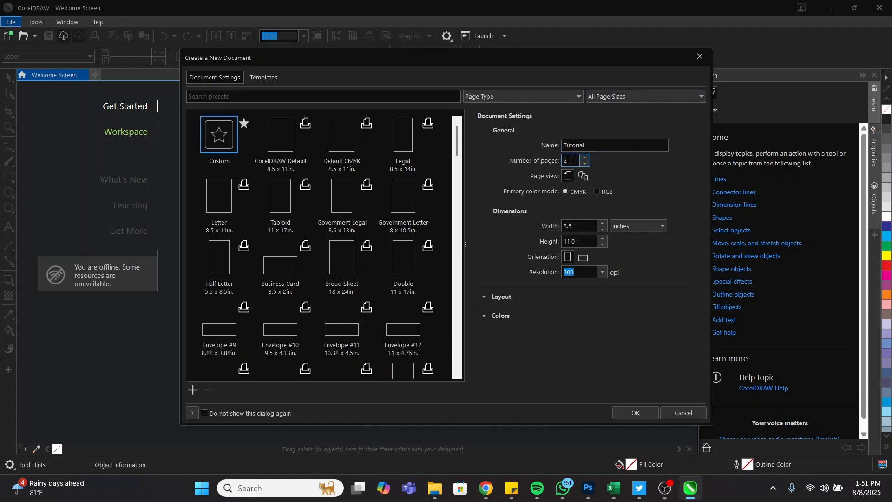
Set the new document's primary color mode to RGB
{"action": "left_click", "coordinate": [597, 192]}
{"action": "left_click", "coordinate": [565, 192]}
{"action": "left_click", "coordinate": [598, 191]}
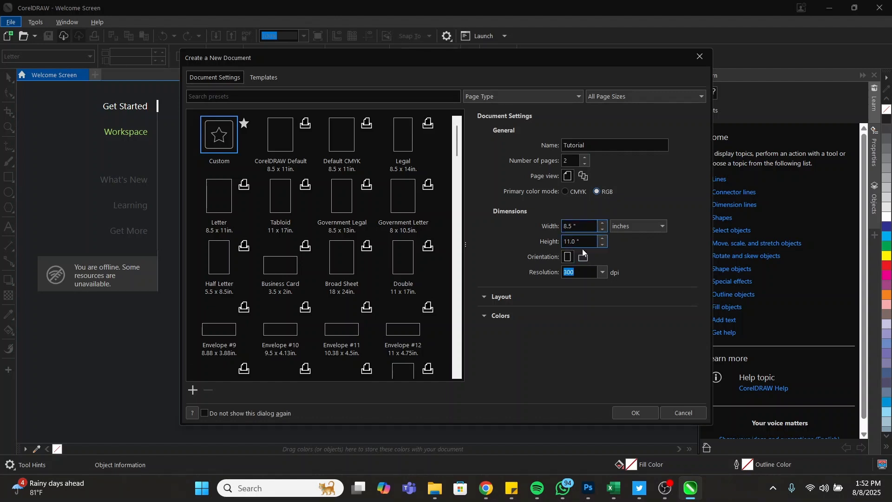
Set the new document's paper type to A4 and its dimension units to inches
{"action": "left_click", "coordinate": [484, 297]}
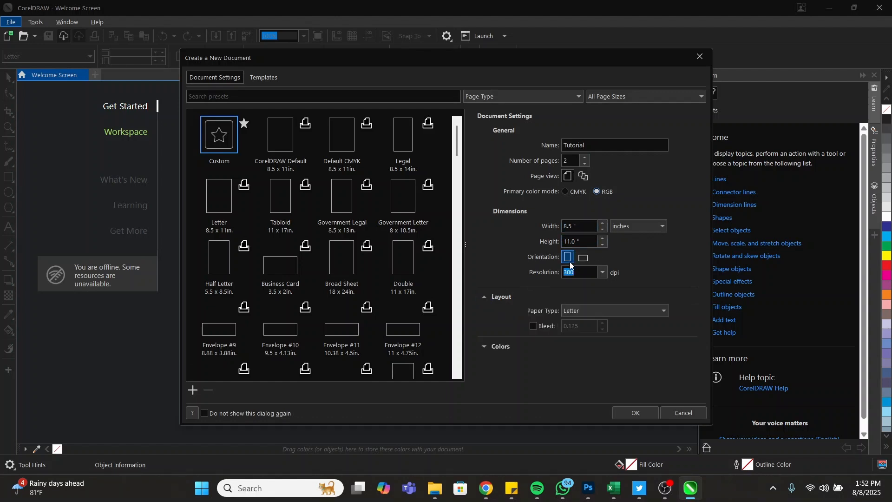
{"action": "left_click", "coordinate": [568, 312]}
{"action": "scroll", "coordinate": [583, 133], "scroll_direction": "down", "scroll_amount": 3}
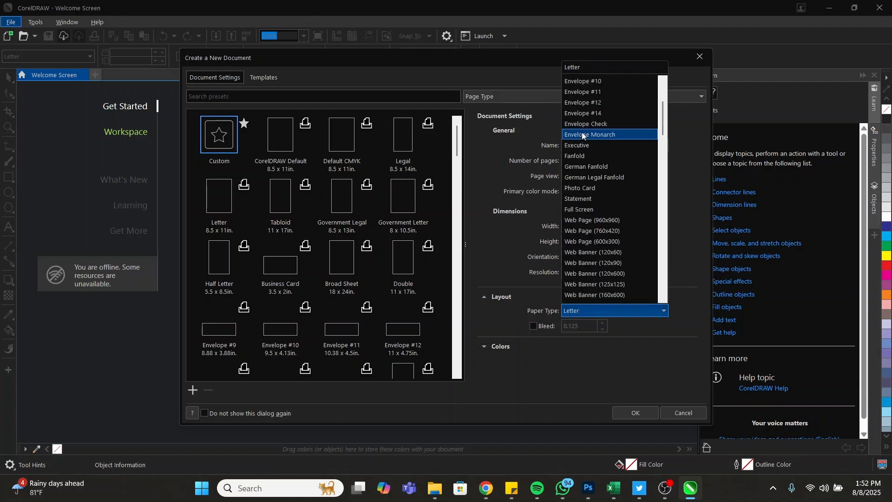
{"action": "scroll", "coordinate": [604, 225], "scroll_direction": "up", "scroll_amount": 4}
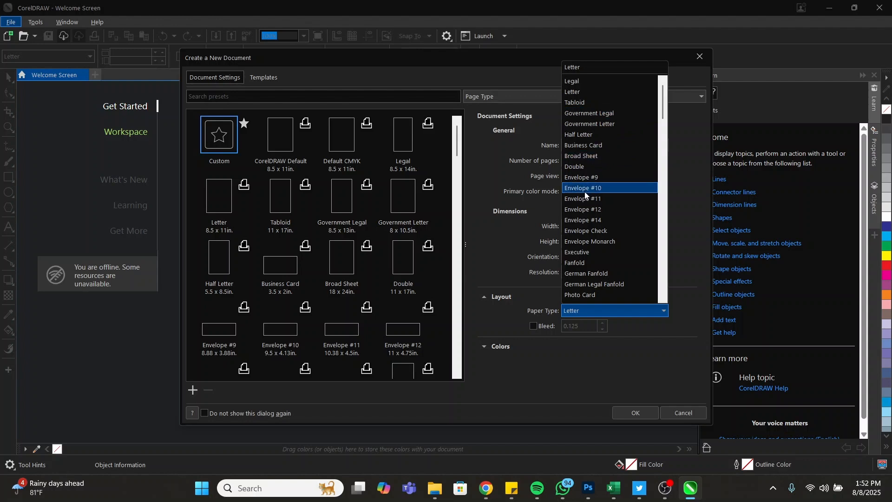
{"action": "scroll", "coordinate": [603, 218], "scroll_direction": "down", "scroll_amount": 10}
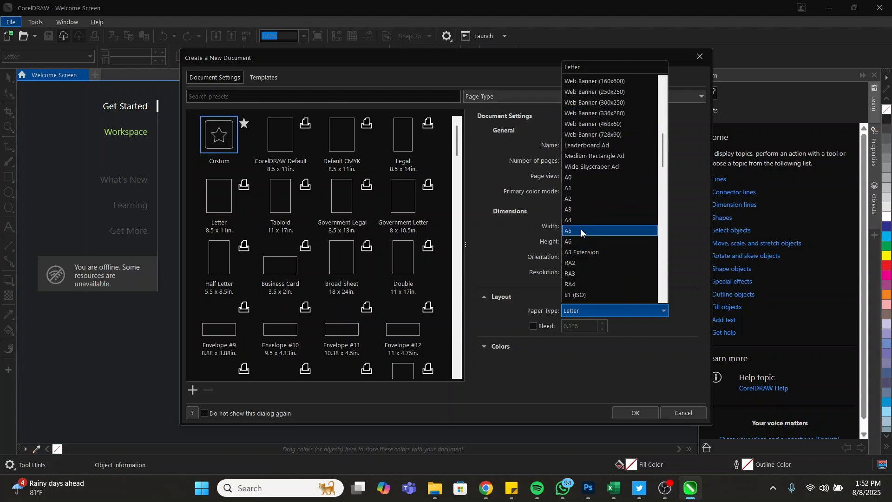
{"action": "left_click", "coordinate": [579, 221]}
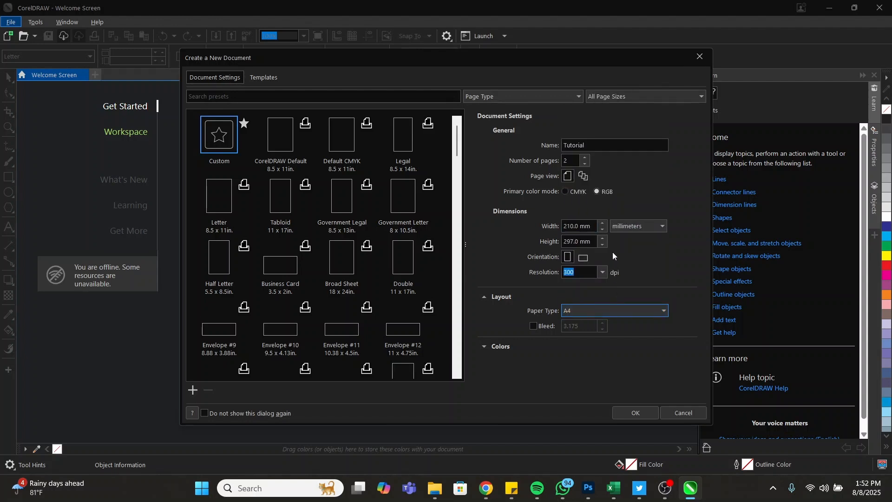
{"action": "left_click", "coordinate": [629, 227]}
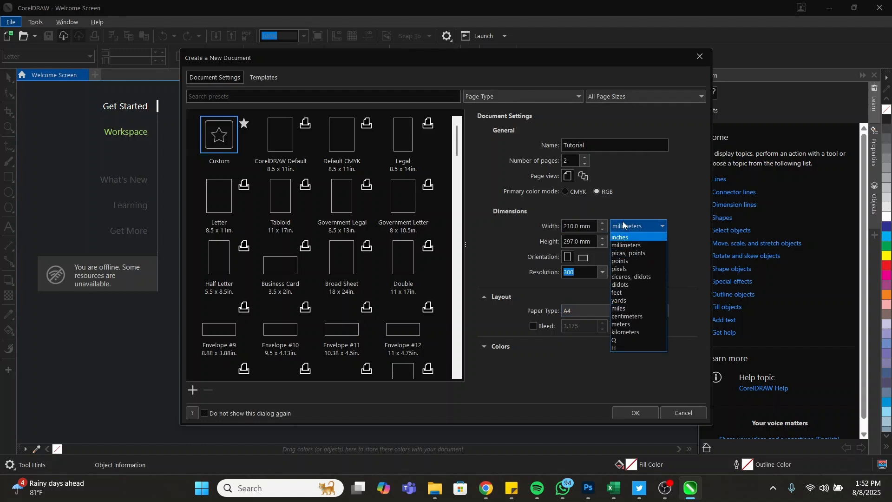
{"action": "left_click", "coordinate": [623, 238]}
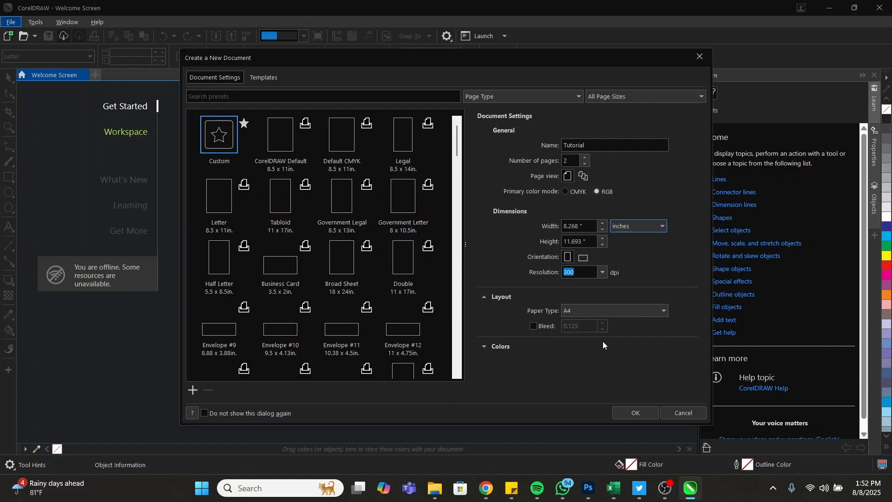
Create the Tutorial document with the default color profiles and collapse the Learn docker
{"action": "left_click", "coordinate": [511, 346]}
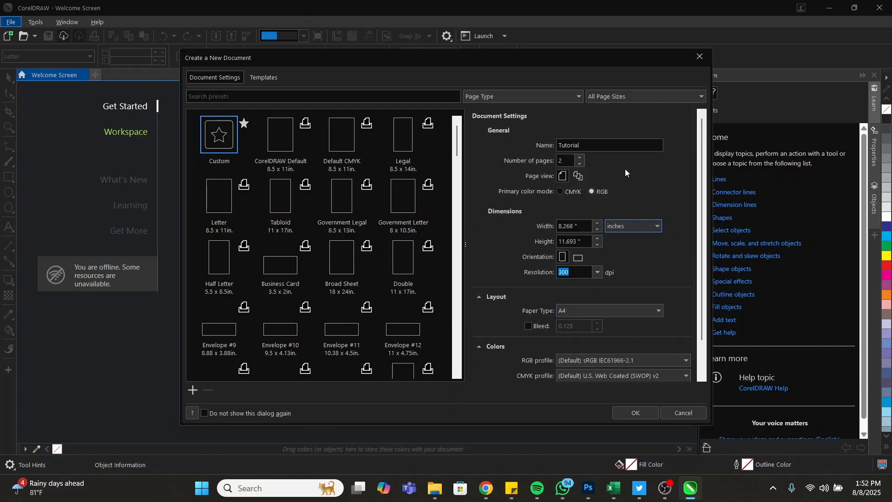
{"action": "left_click", "coordinate": [646, 413]}
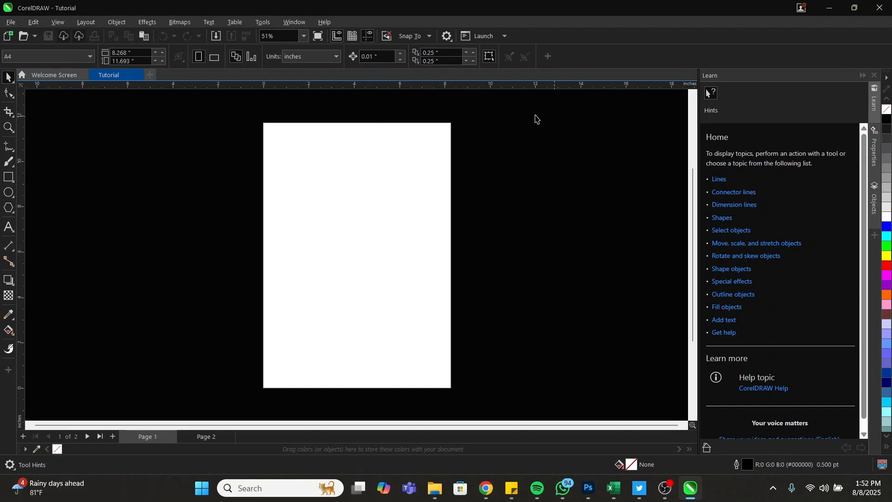
{"action": "left_click", "coordinate": [862, 77]}
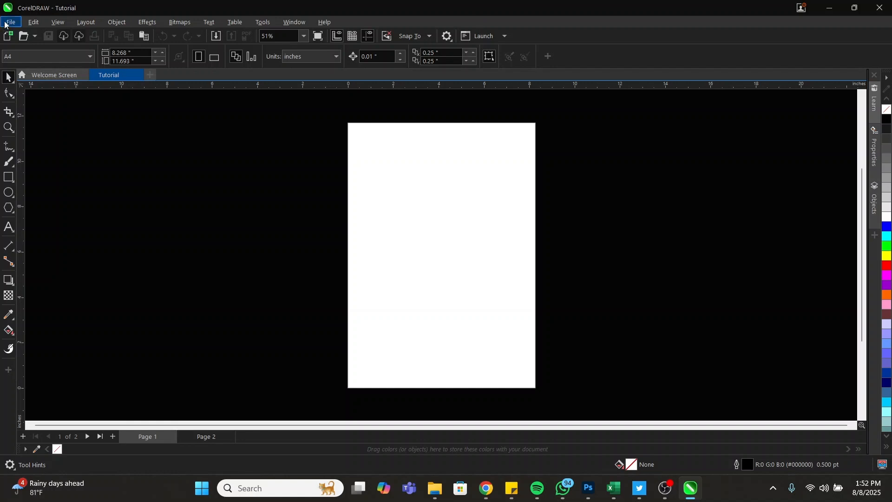
Examine the available Edit, View, Layout and Object commands, including the page setup and shaping options
{"action": "left_click", "coordinate": [33, 23]}
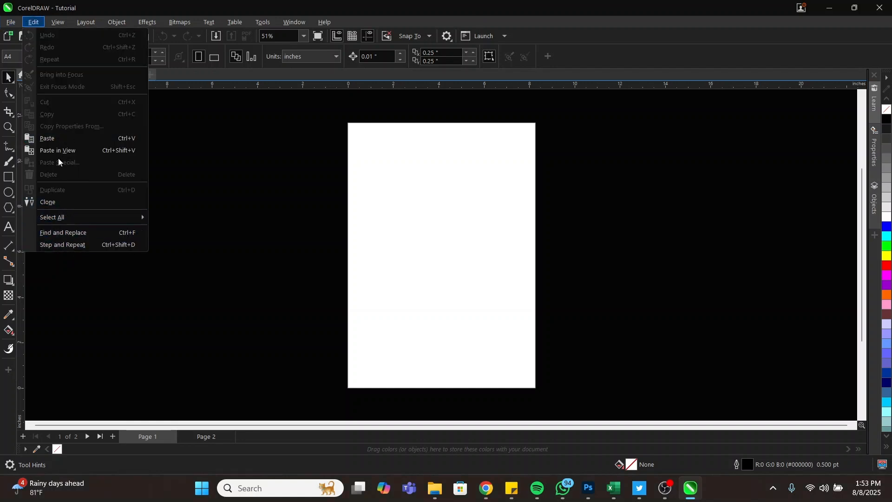
{"action": "left_click", "coordinate": [59, 24]}
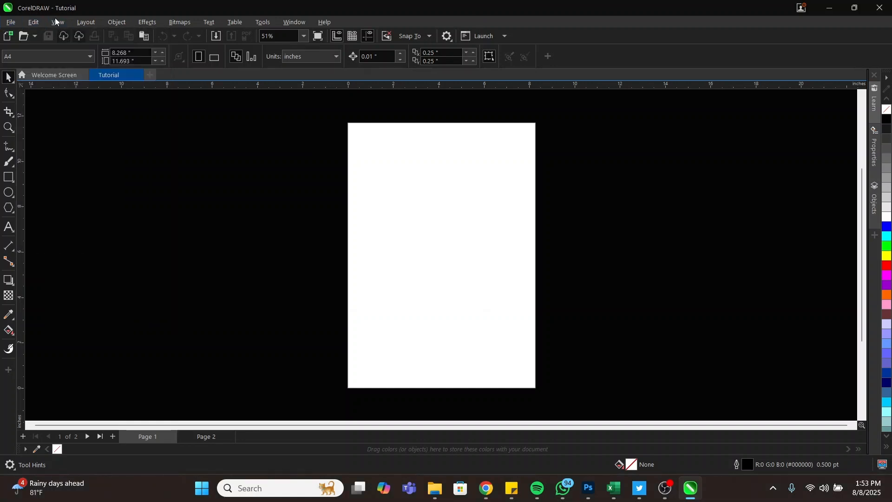
{"action": "left_click", "coordinate": [55, 23]}
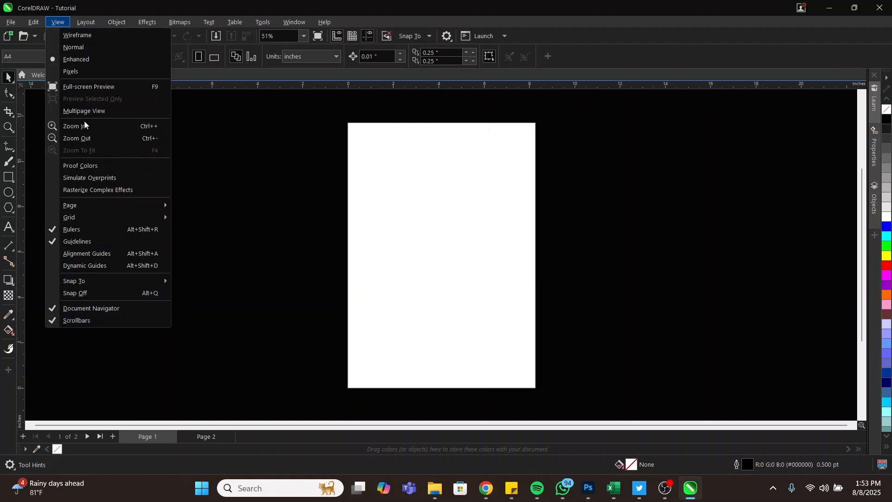
{"action": "left_click", "coordinate": [91, 21]}
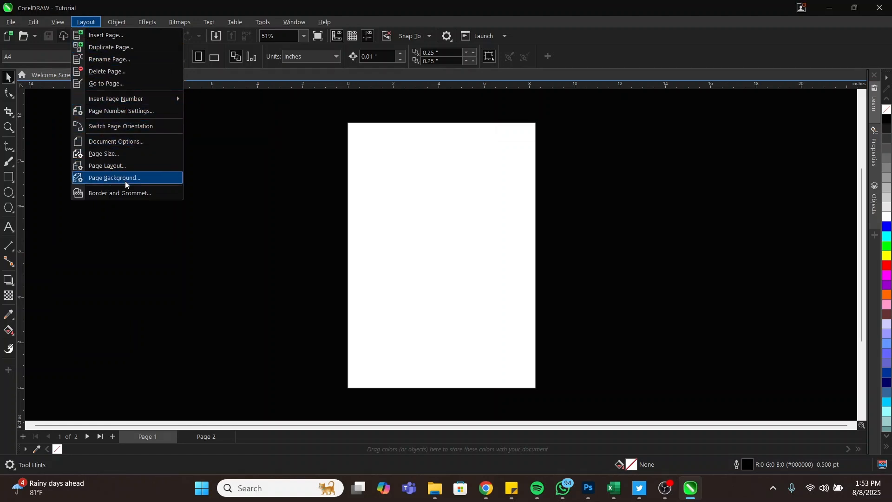
{"action": "key", "text": "Escape"}
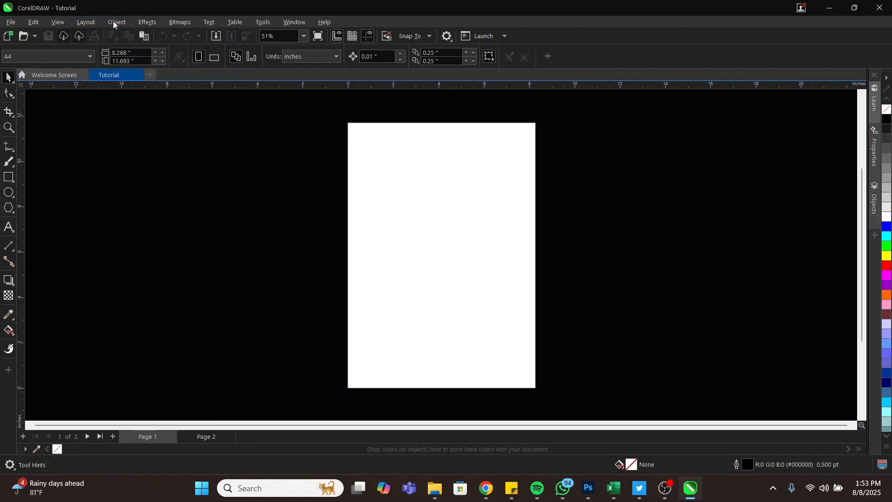
{"action": "left_click", "coordinate": [115, 22]}
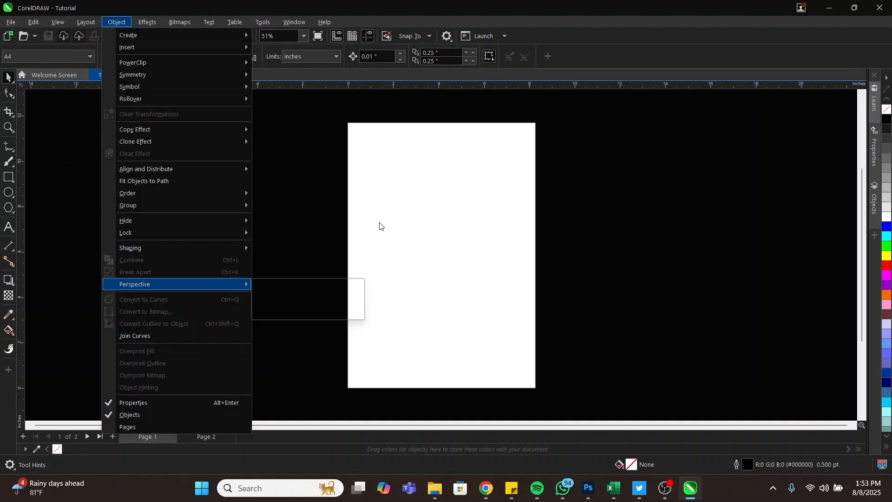
{"action": "mouse_move", "coordinate": [160, 246]}
{"action": "left_click", "coordinate": [416, 209]}
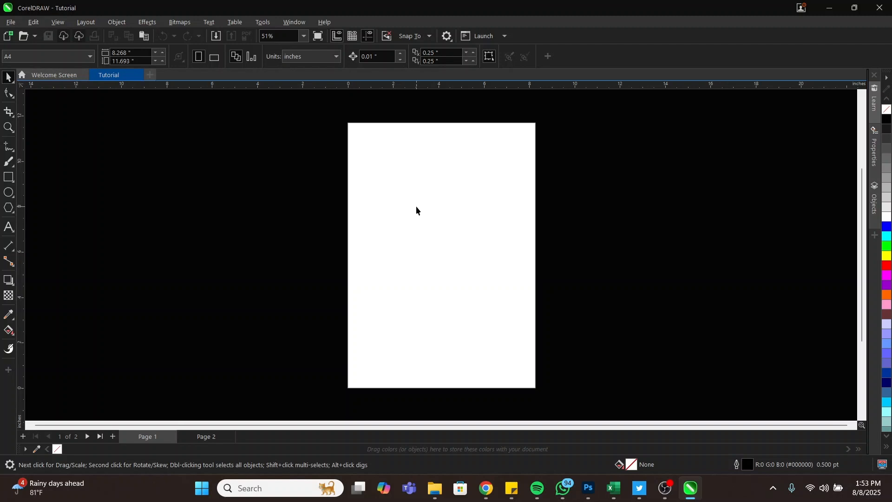
{"action": "left_click", "coordinate": [119, 22]}
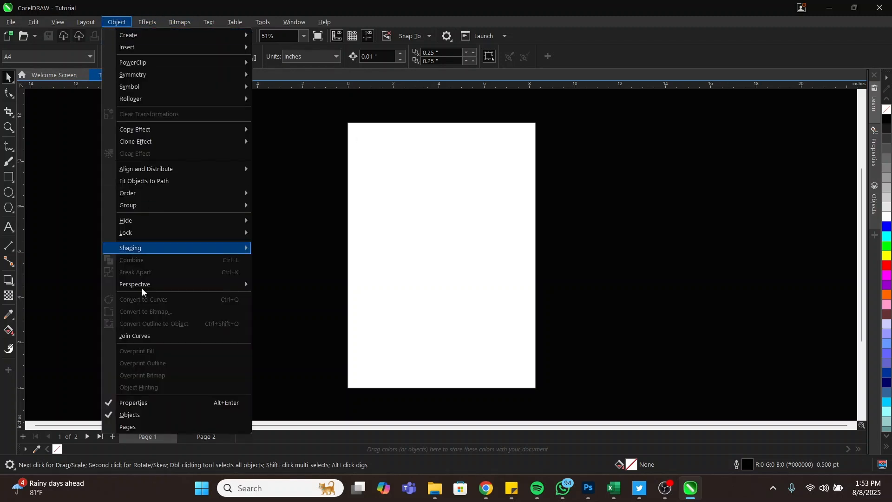
Examine the available Effects and Bitmaps commands for applying effects and working with images
{"action": "left_click", "coordinate": [151, 22]}
{"action": "left_click", "coordinate": [151, 22]}
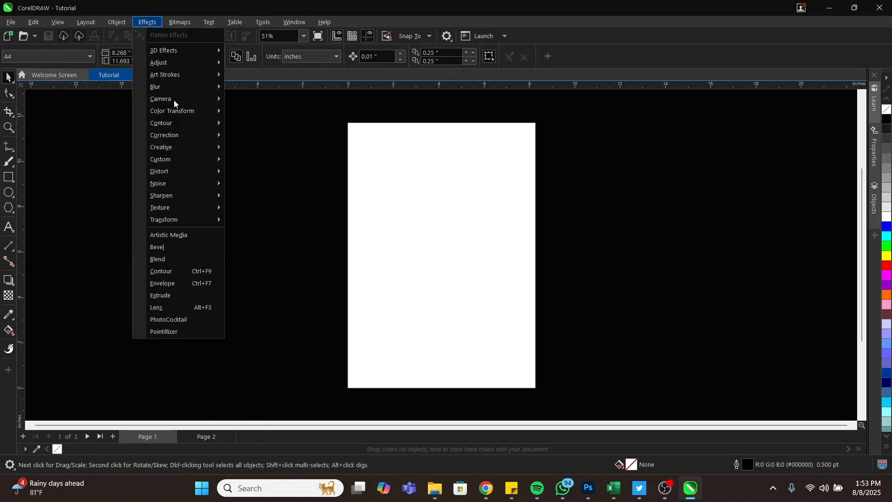
{"action": "left_click", "coordinate": [179, 23]}
{"action": "key", "text": "Escape"}
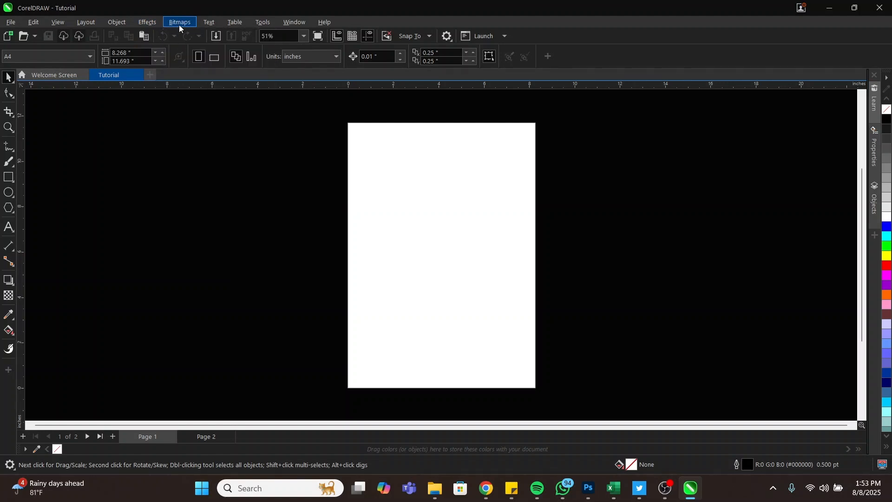
{"action": "left_click", "coordinate": [207, 24]}
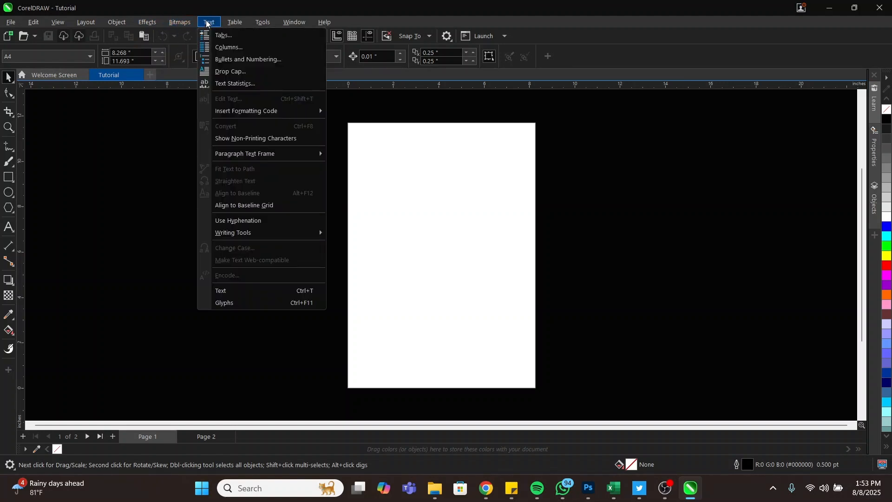
{"action": "left_click", "coordinate": [177, 21]}
{"action": "left_click", "coordinate": [176, 23]}
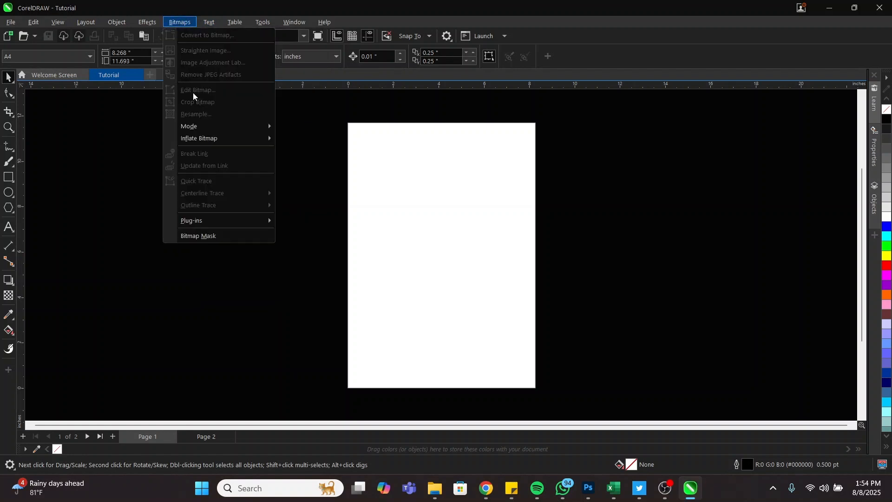
{"action": "left_click", "coordinate": [180, 22]}
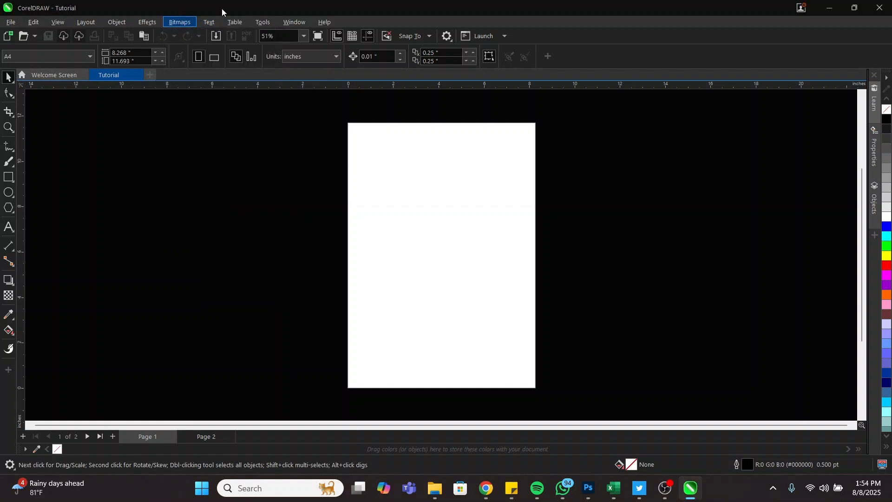
Examine the available Text, Table and Tools commands, including paragraph text frames, table distribution and color management
{"action": "left_click", "coordinate": [208, 23]}
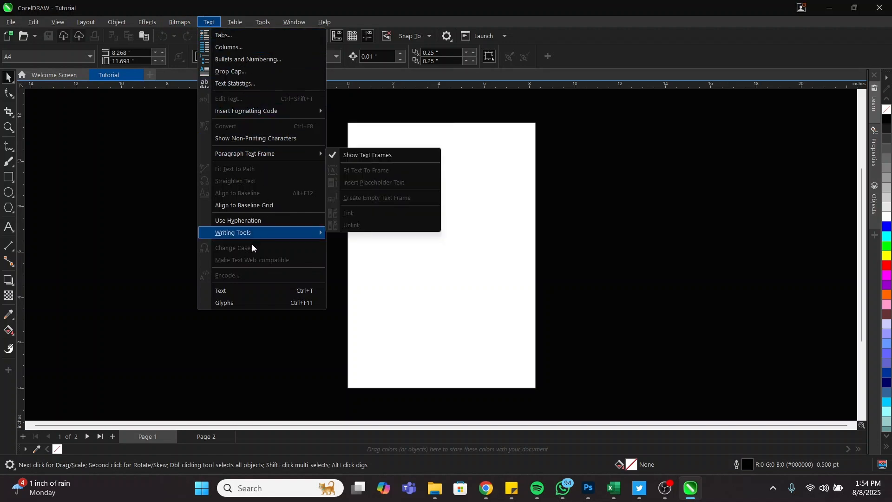
{"action": "left_click", "coordinate": [220, 23]}
{"action": "left_click", "coordinate": [230, 21]}
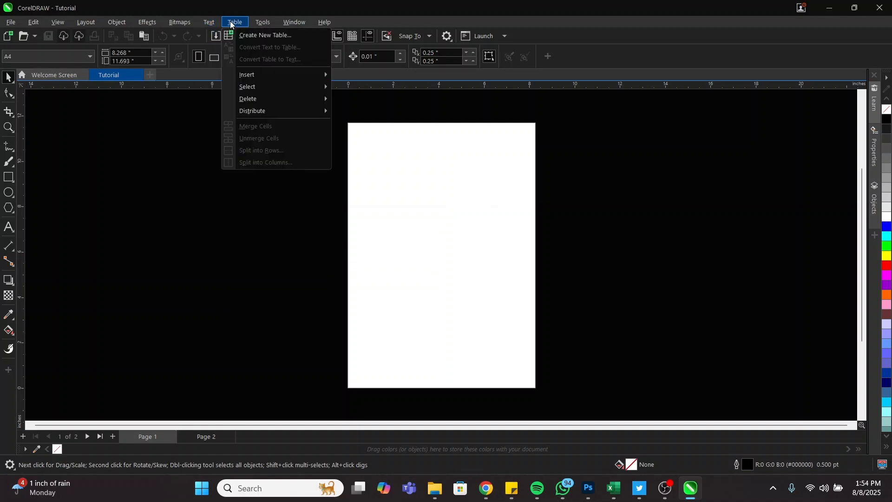
{"action": "left_click", "coordinate": [230, 21]}
{"action": "left_click", "coordinate": [230, 21]}
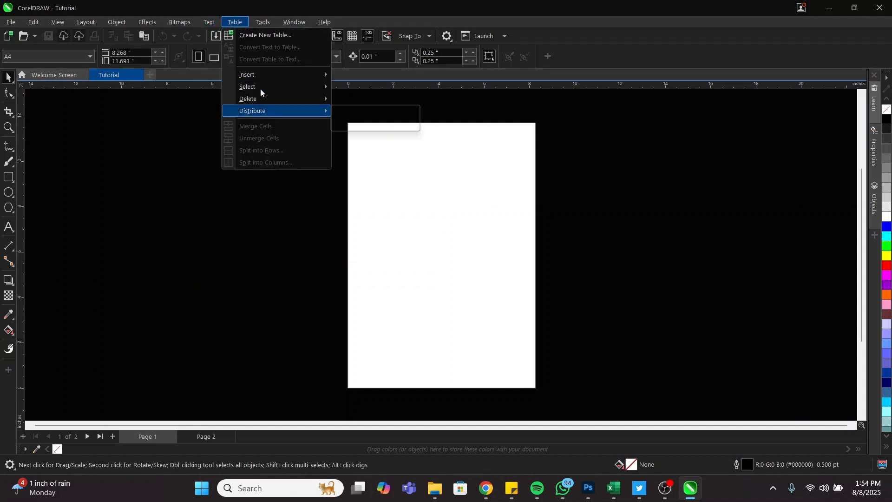
{"action": "left_click", "coordinate": [260, 18]}
{"action": "left_click", "coordinate": [260, 21]}
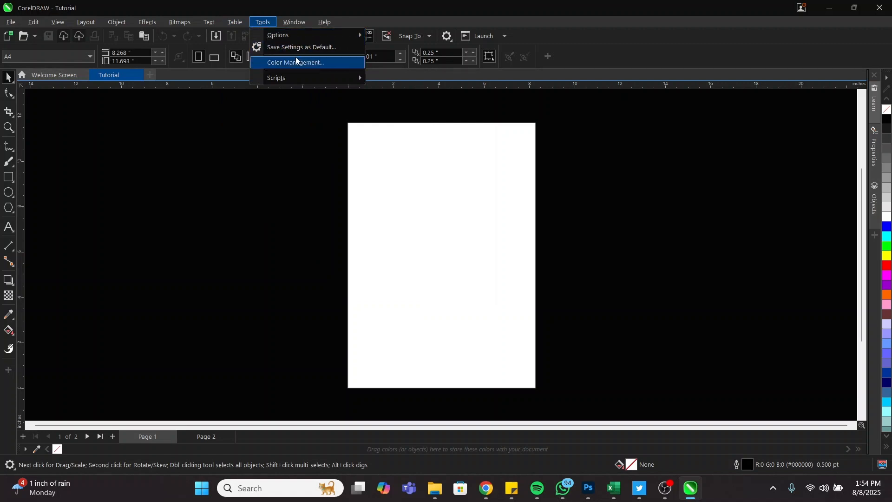
{"action": "key", "text": "Escape"}
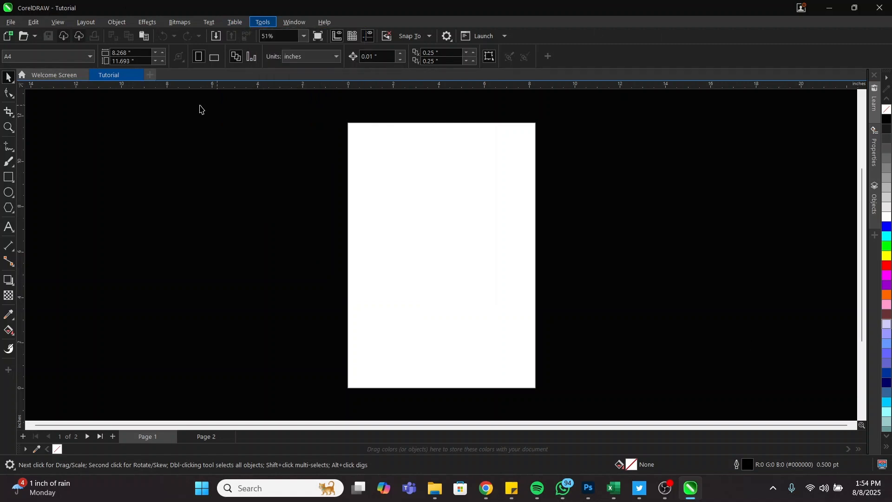
Examine the available Window and Help commands, and look over the Effects list once more
{"action": "left_click", "coordinate": [294, 22]}
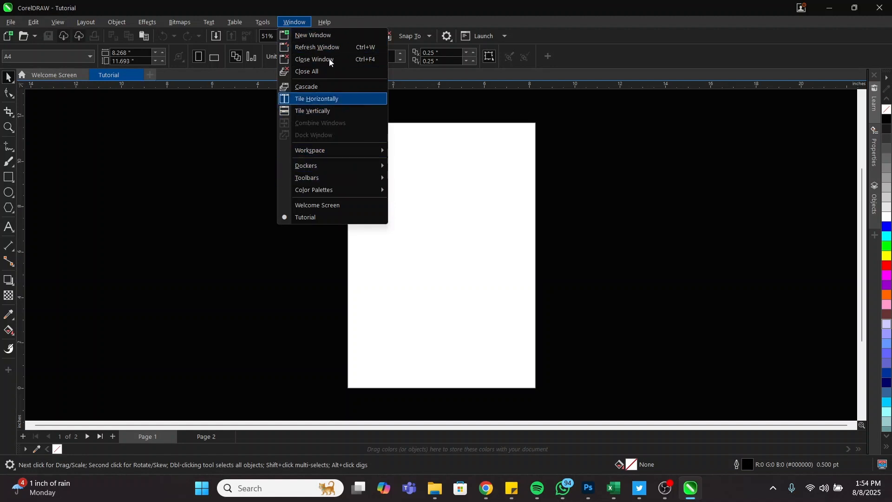
{"action": "key", "text": "Escape"}
{"action": "left_click", "coordinate": [323, 21]}
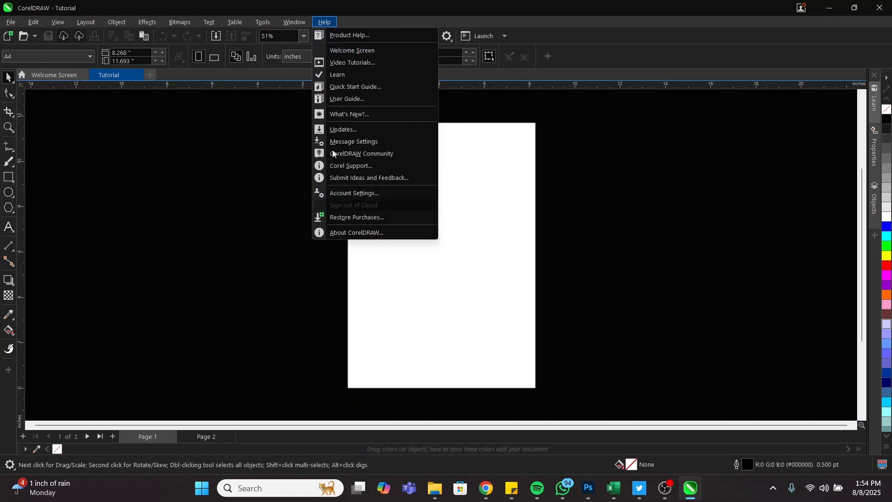
{"action": "key", "text": "Escape"}
{"action": "key", "text": "alt+c"}
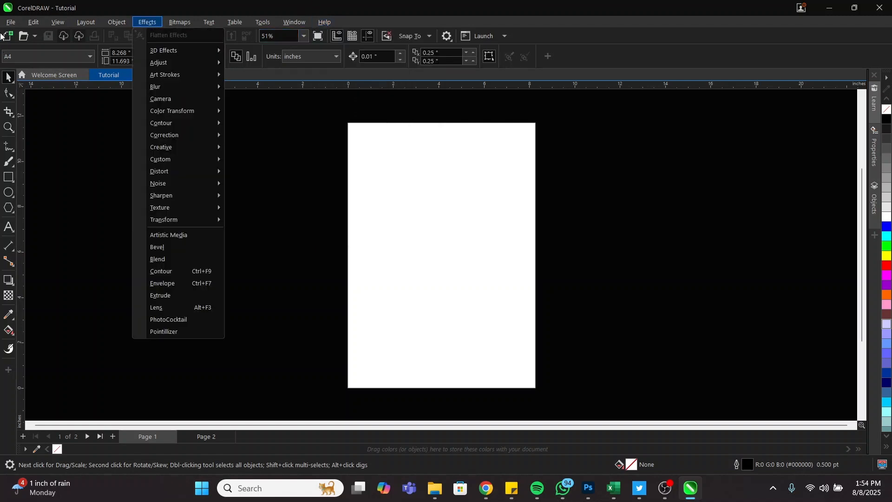
{"action": "left_click", "coordinate": [644, 66]}
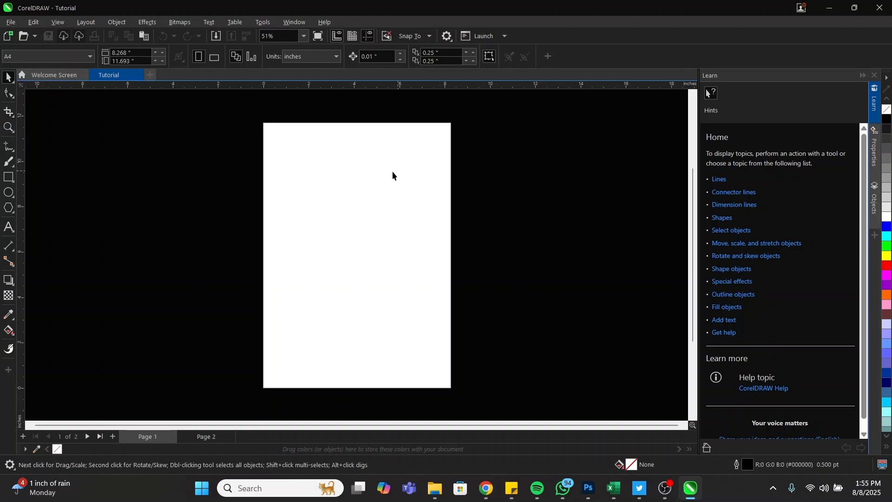
Examine the alternative tools grouped with the Shape, Crop, Painterly Brush and Shadow tools in the toolbox
{"action": "left_click", "coordinate": [14, 101]}
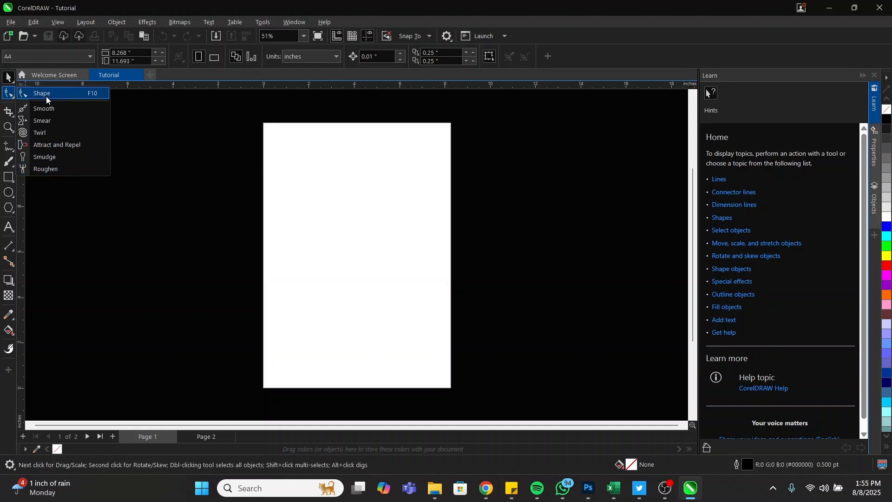
{"action": "left_click", "coordinate": [8, 112]}
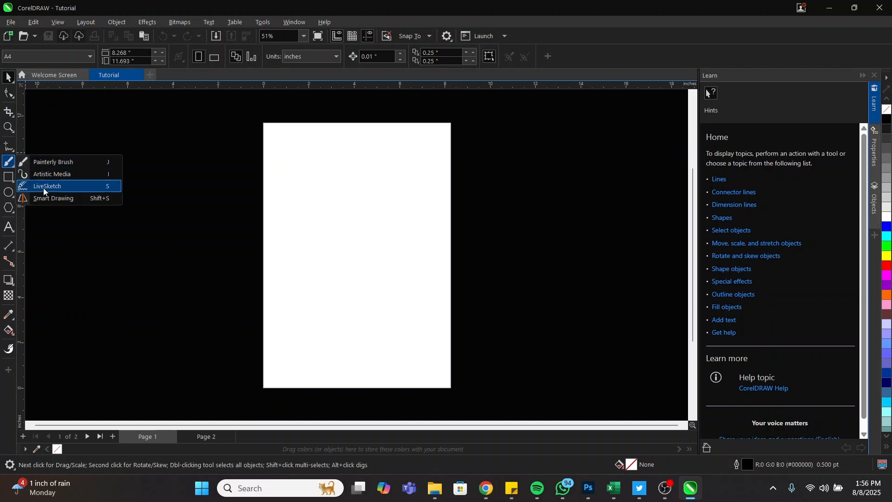
{"action": "mouse_move", "coordinate": [8, 281]}
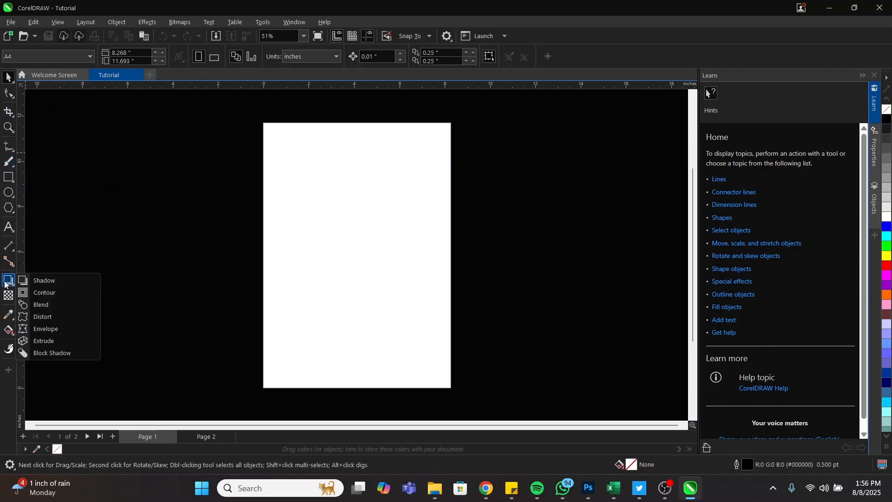
{"action": "left_click", "coordinate": [12, 95]}
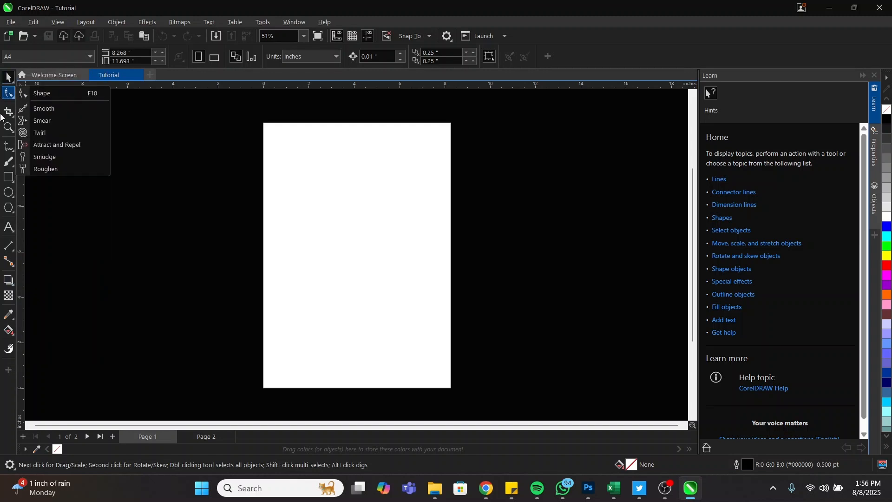
Activate the Shape, Painterly Brush, Freehand, Transparency, Color Eyedropper and Crop tools in turn to compare their options, ending on the Shape tool
{"action": "left_click", "coordinate": [5, 94]}
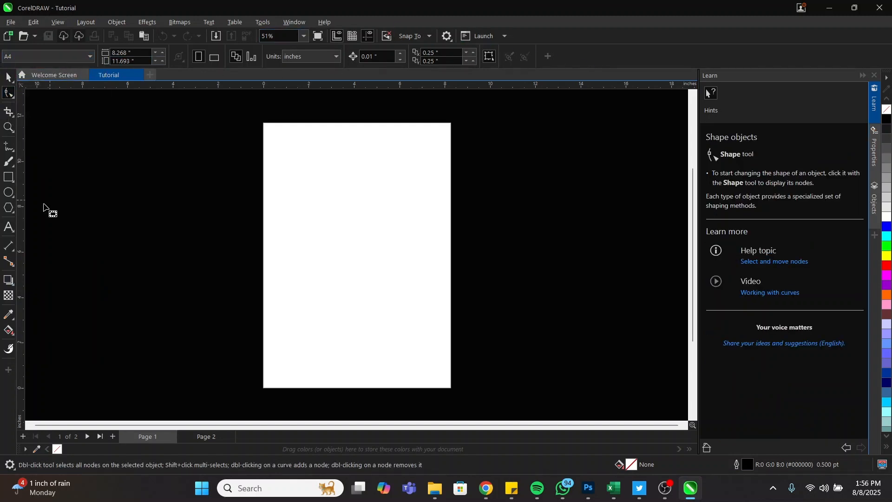
{"action": "left_click", "coordinate": [8, 161]}
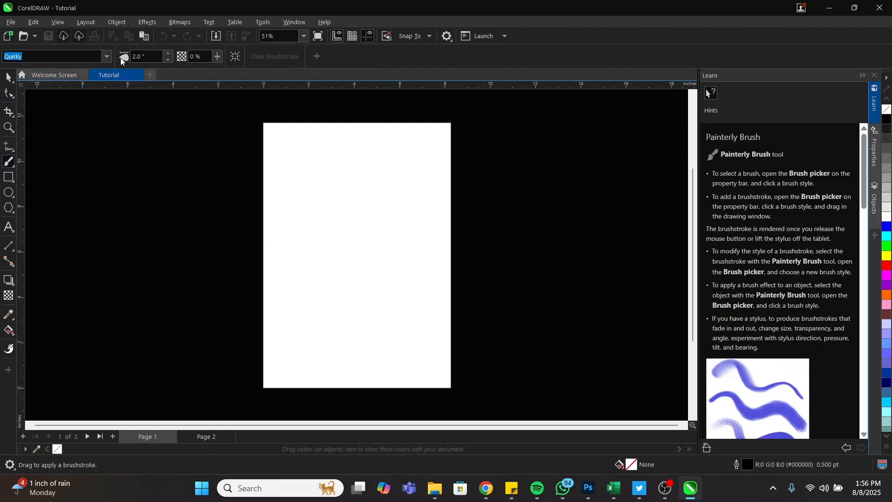
{"action": "key", "text": "F5"}
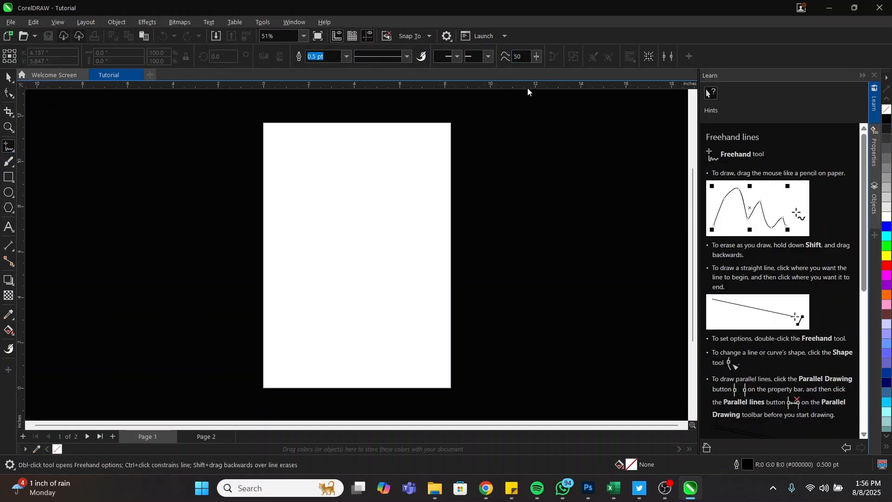
{"action": "left_click", "coordinate": [8, 295]}
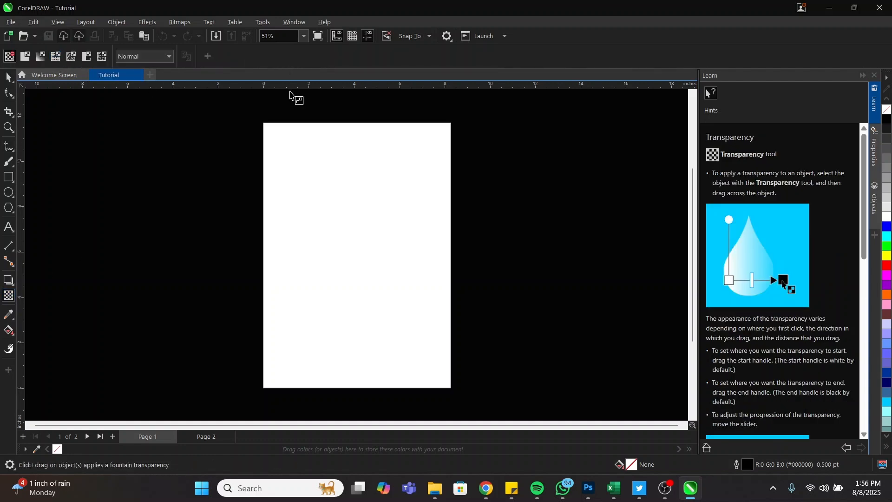
{"action": "left_click", "coordinate": [7, 316]}
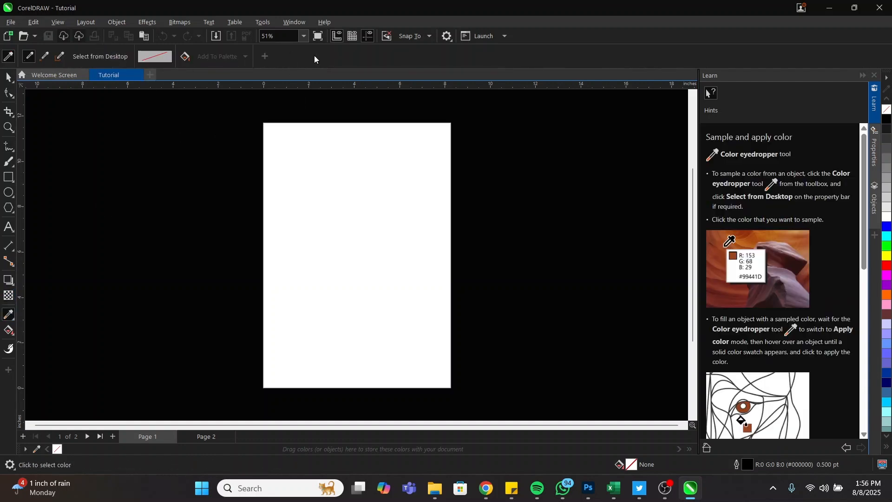
{"action": "left_click", "coordinate": [10, 160]}
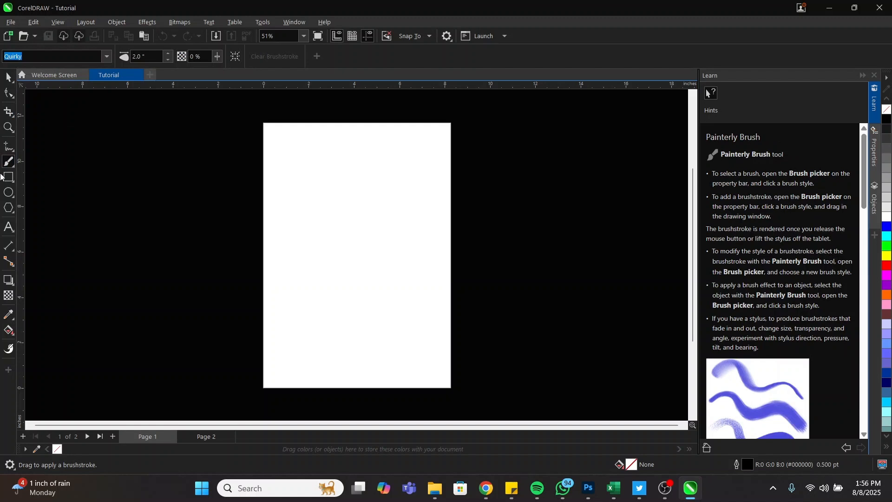
{"action": "left_click", "coordinate": [8, 113]}
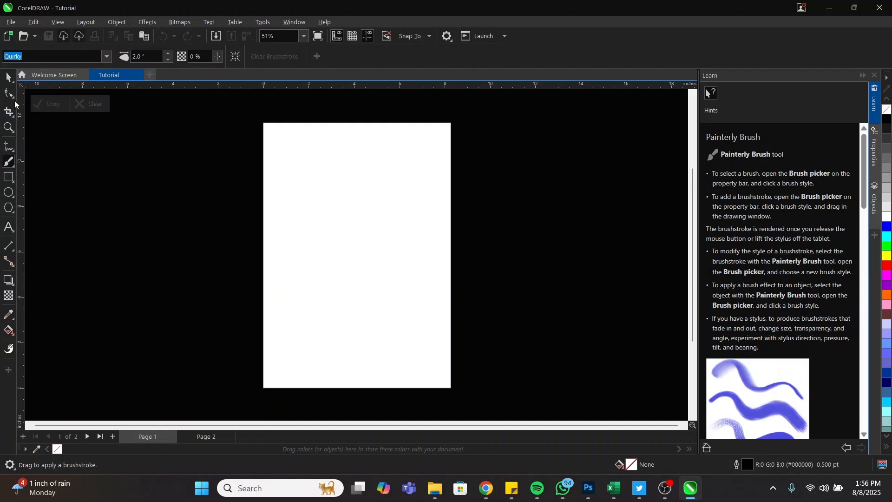
{"action": "left_click", "coordinate": [8, 93]}
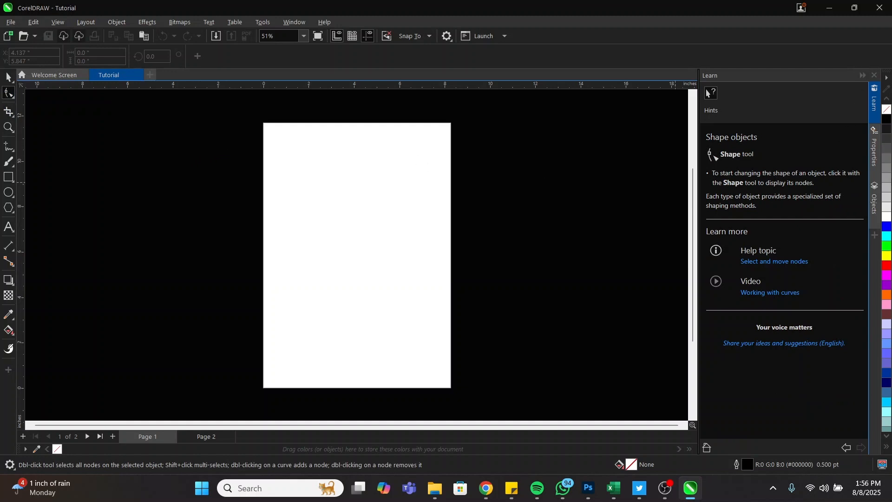
Expand the full color palette and close it again, and collapse and reopen the Learn docker
{"action": "left_click", "coordinate": [887, 448]}
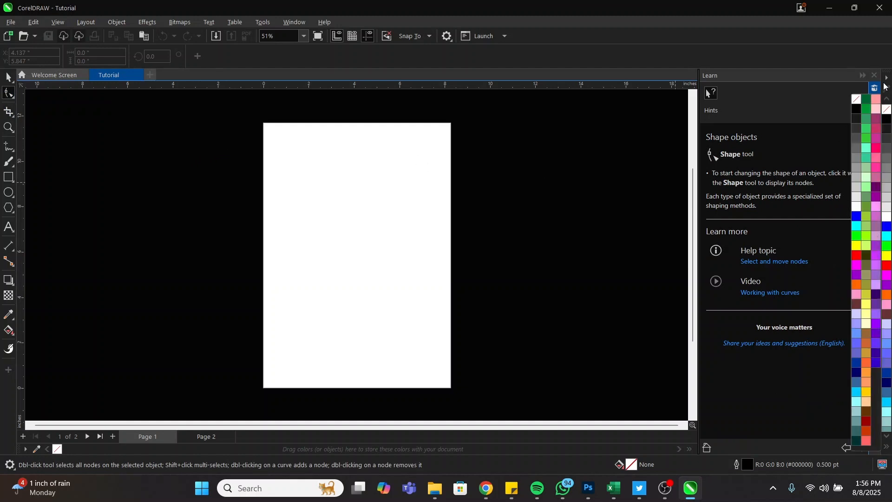
{"action": "left_click", "coordinate": [889, 448]}
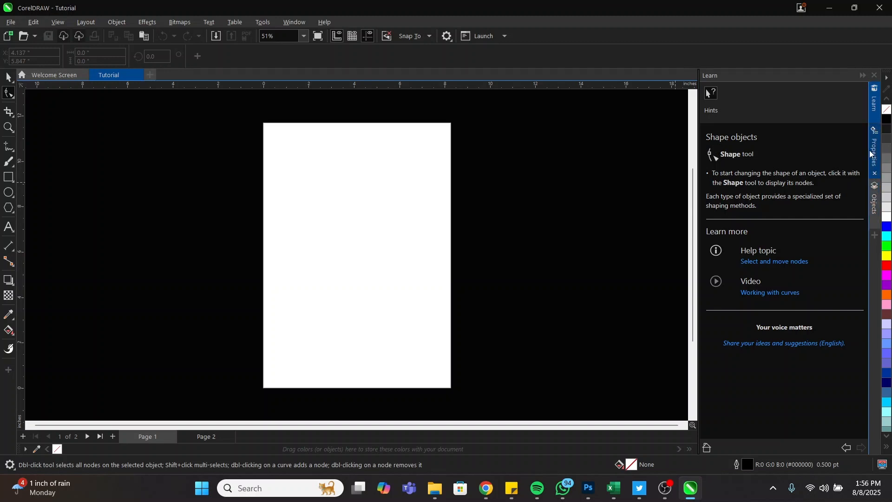
{"action": "left_click", "coordinate": [873, 110]}
{"action": "left_click", "coordinate": [874, 110]}
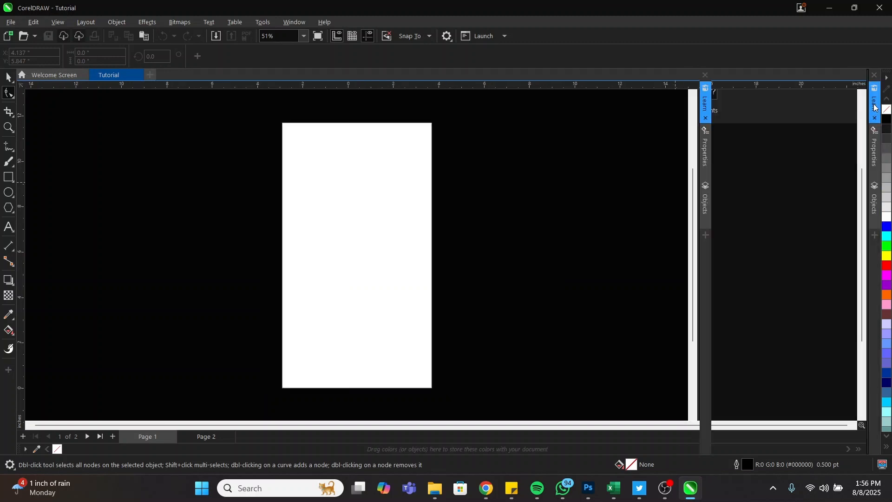
Activate the Crop tool and read through its hints in the Learn docker
{"action": "left_click", "coordinate": [7, 112]}
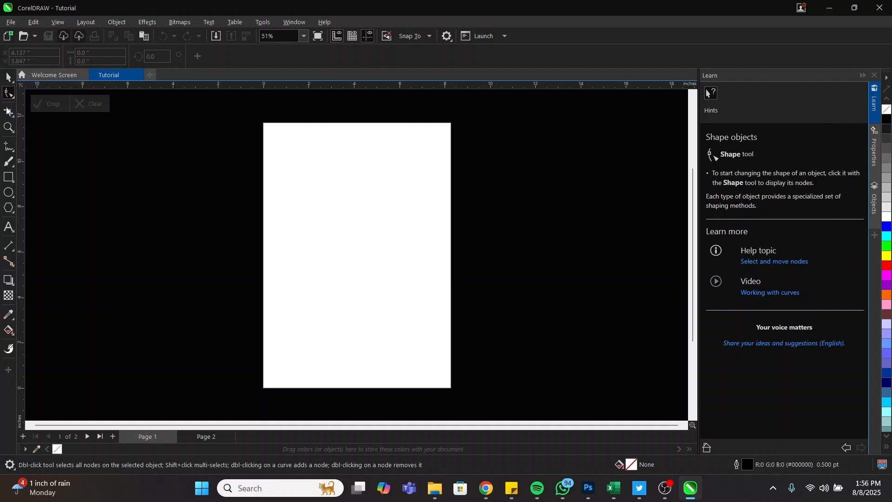
{"action": "scroll", "coordinate": [756, 176], "scroll_direction": "down", "scroll_amount": 5}
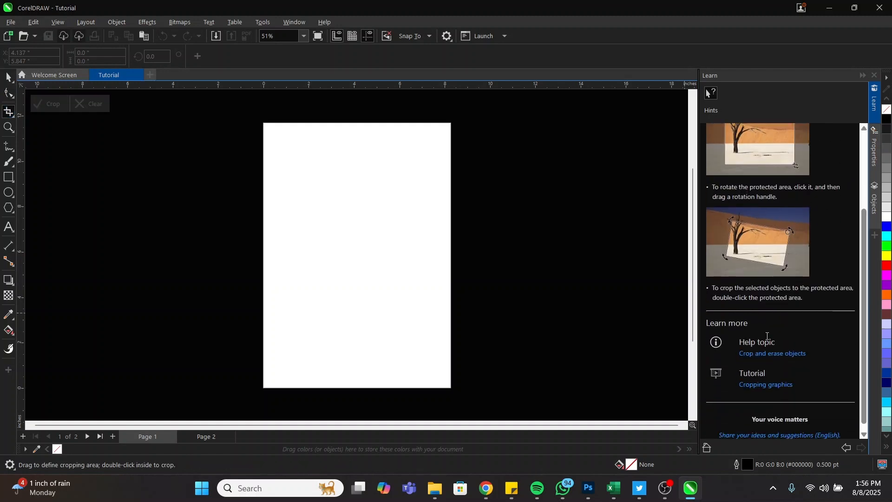
{"action": "scroll", "coordinate": [788, 210], "scroll_direction": "up", "scroll_amount": 5}
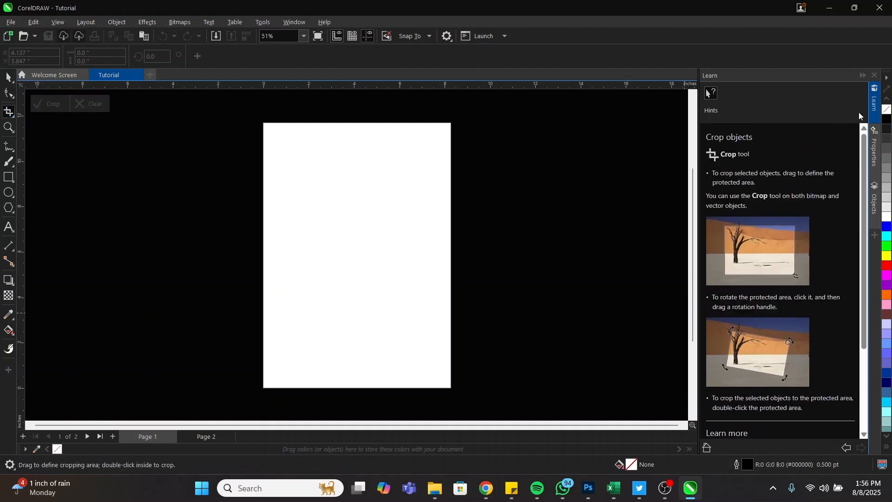
With the Freehand tool active, examine the outline settings in the Properties docker and the layers in the Objects docker, and return to the Learn docker
{"action": "left_click", "coordinate": [874, 149]}
{"action": "key", "text": "F5"}
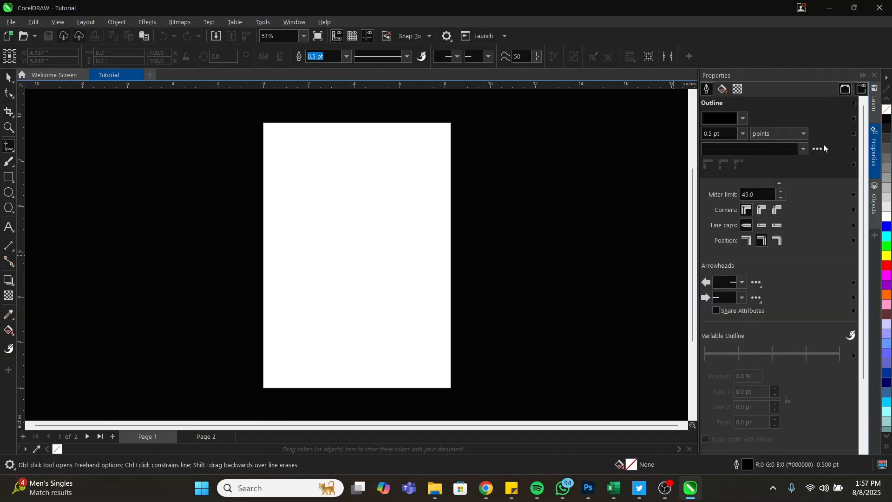
{"action": "left_click", "coordinate": [873, 202]}
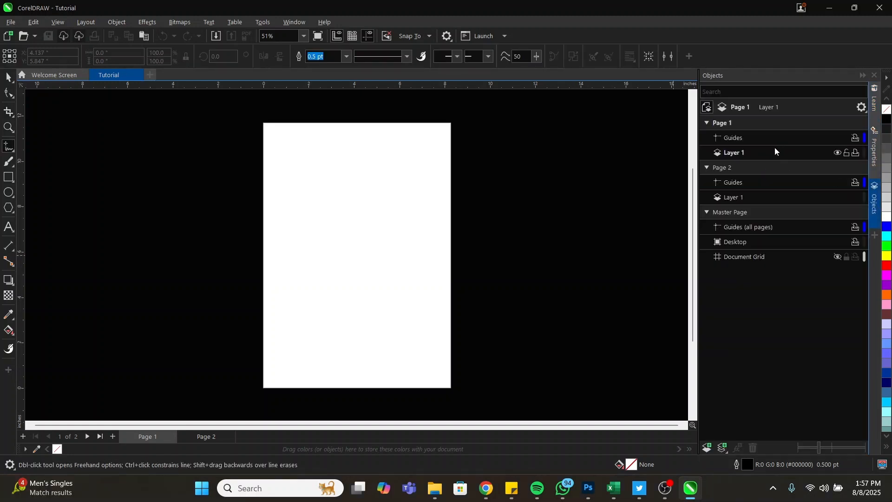
{"action": "left_click", "coordinate": [873, 105]}
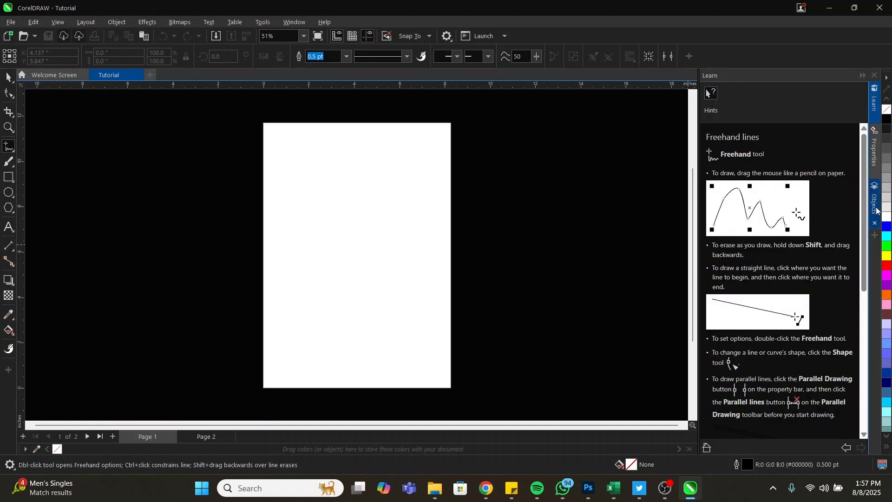
Remove the Properties and Learn dockers from the workspace, leaving only the Objects docker
{"action": "left_click", "coordinate": [293, 21]}
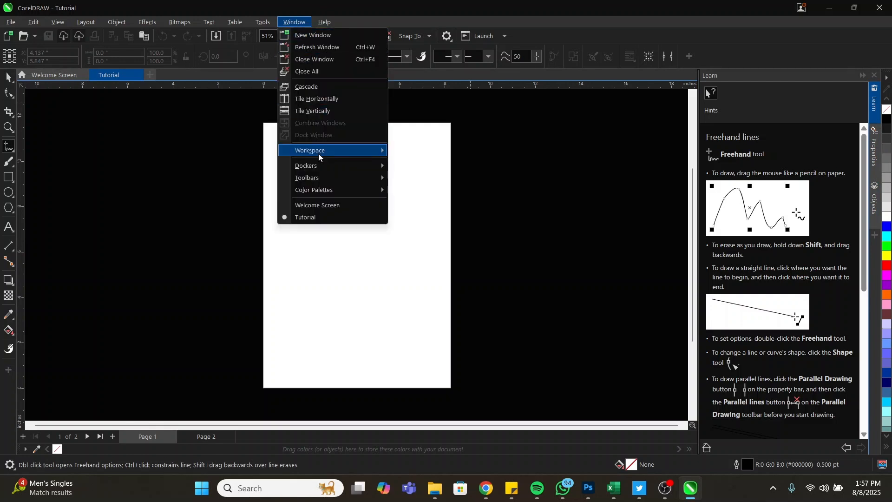
{"action": "mouse_move", "coordinate": [319, 165]}
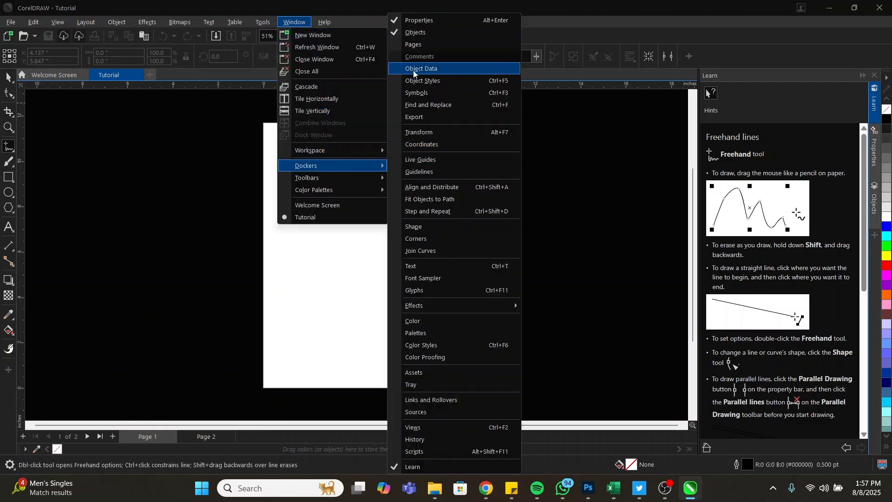
{"action": "left_click", "coordinate": [418, 20]}
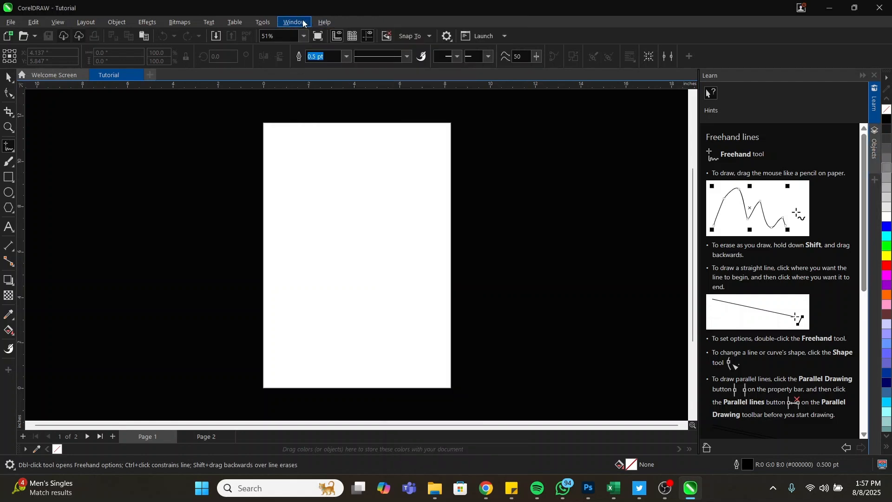
{"action": "left_click", "coordinate": [303, 24]}
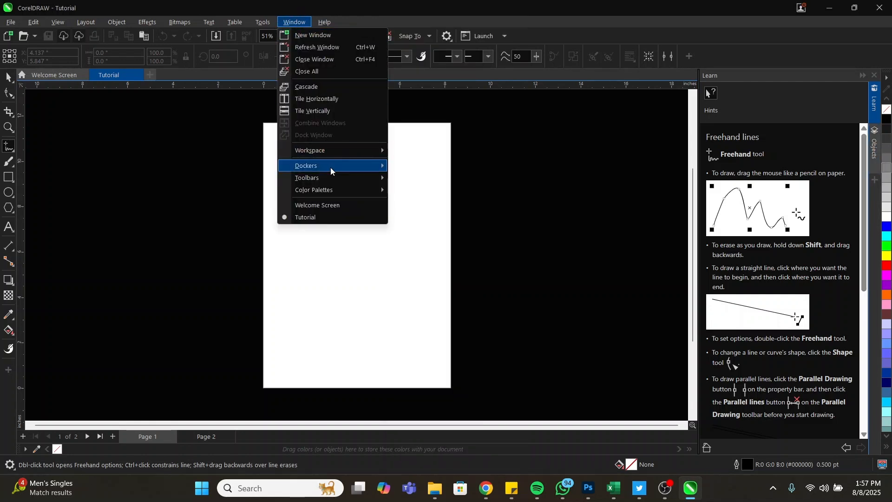
{"action": "mouse_move", "coordinate": [331, 166]}
{"action": "left_click", "coordinate": [408, 469]}
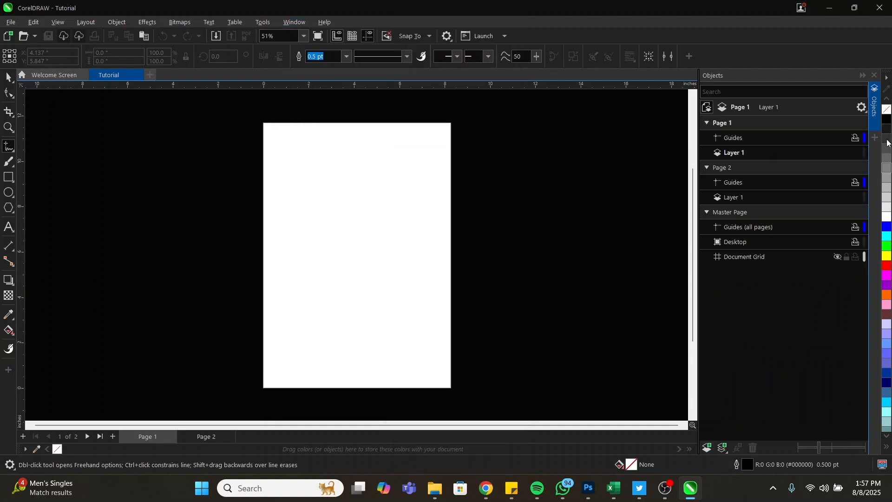
Restore the Learn docker to the workspace, and collapse and expand it once
{"action": "left_click", "coordinate": [290, 22]}
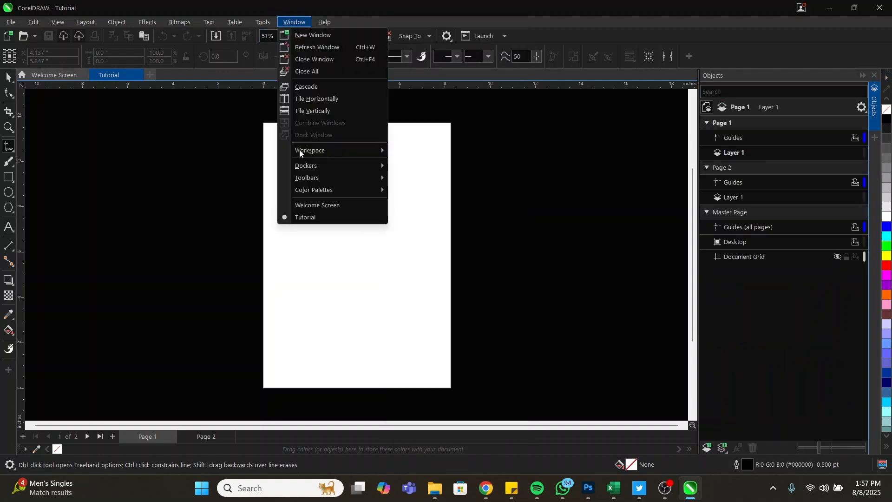
{"action": "mouse_move", "coordinate": [367, 169]}
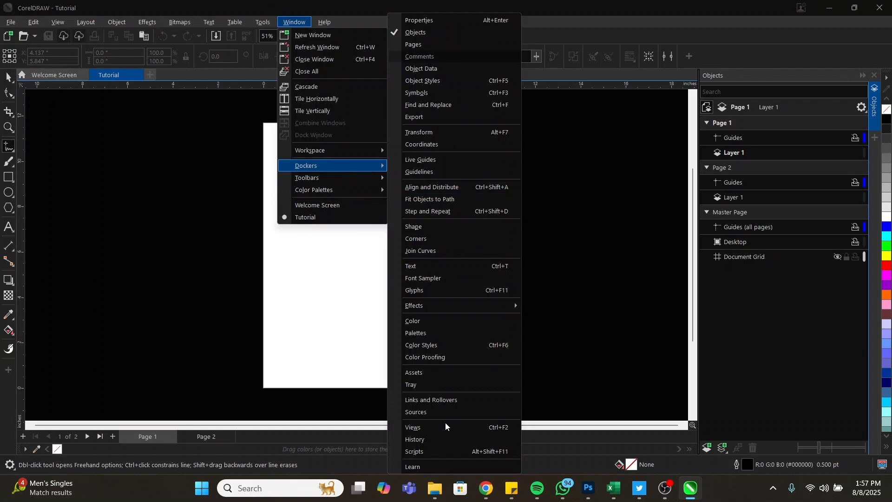
{"action": "left_click", "coordinate": [424, 467]}
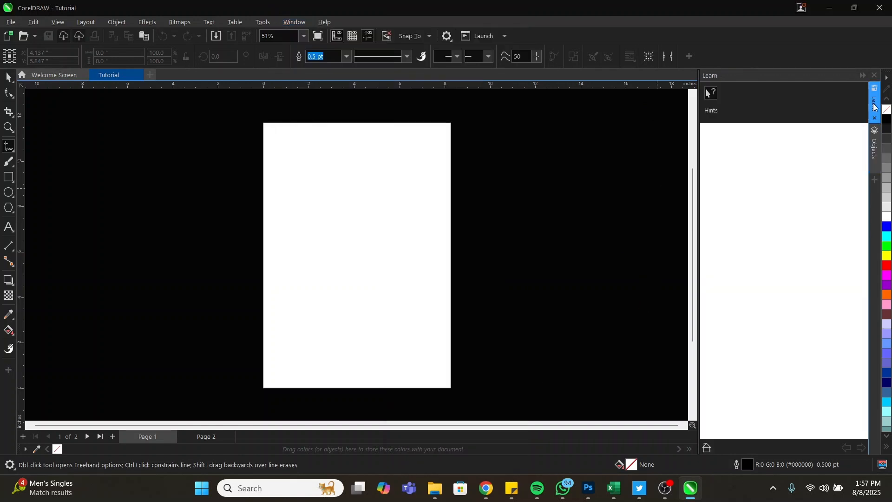
{"action": "left_click", "coordinate": [875, 95]}
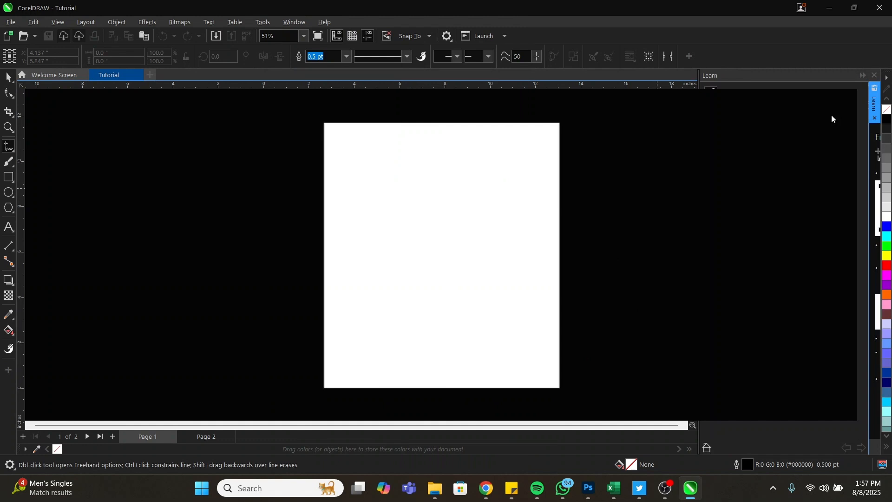
{"action": "left_click", "coordinate": [876, 110]}
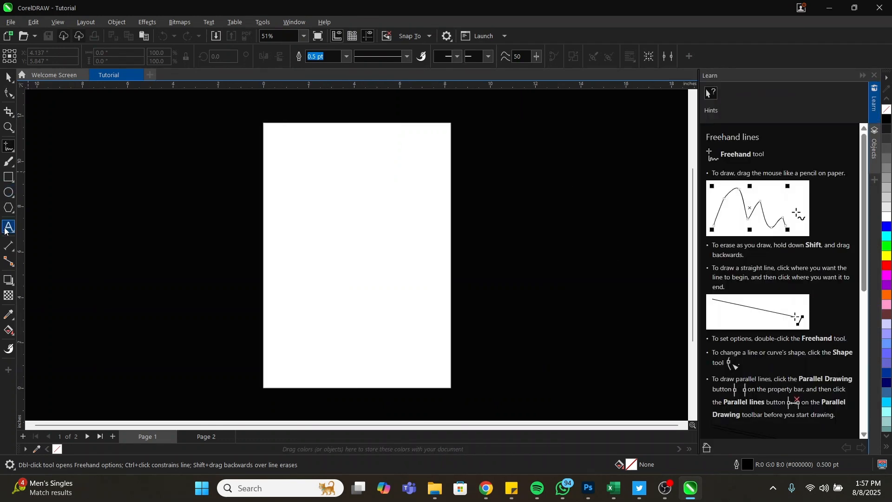
Read through the Learn docker's hints for the Text tool and the Painterly Brush tool
{"action": "left_click", "coordinate": [5, 224]}
{"action": "scroll", "coordinate": [795, 289], "scroll_direction": "down", "scroll_amount": 8}
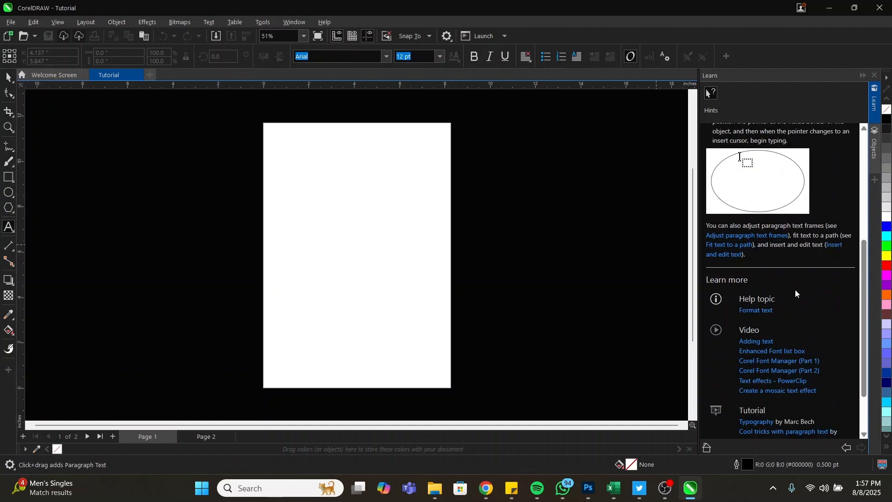
{"action": "scroll", "coordinate": [812, 322], "scroll_direction": "up", "scroll_amount": 8}
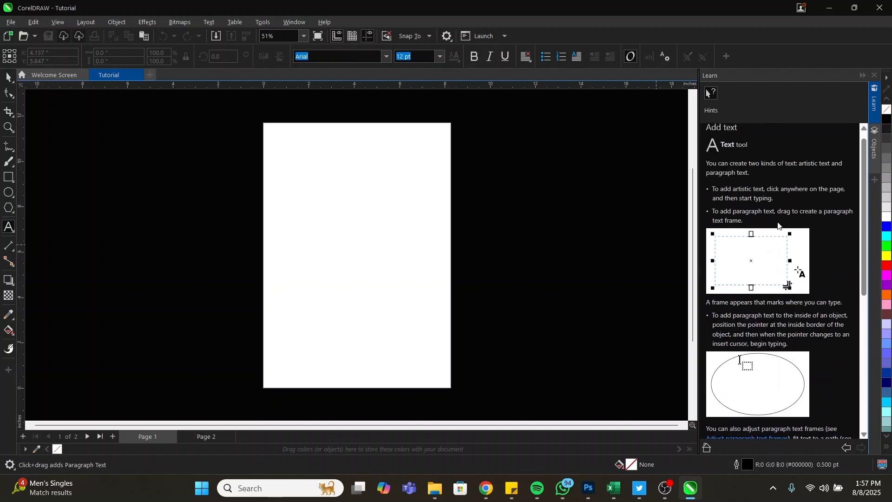
{"action": "left_click", "coordinate": [8, 161]}
{"action": "scroll", "coordinate": [807, 290], "scroll_direction": "down", "scroll_amount": 10}
{"action": "scroll", "coordinate": [799, 295], "scroll_direction": "down", "scroll_amount": 5}
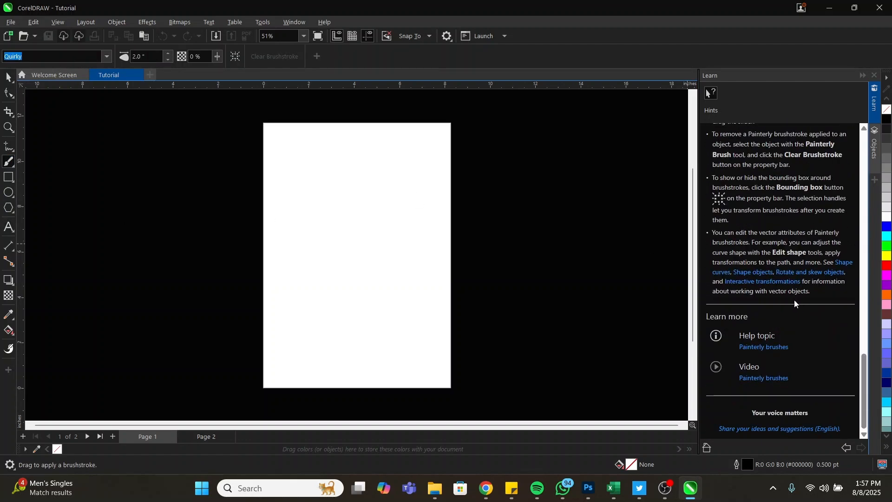
Review the Crop tool's hints in the Learn docker again and switch to the Shape tool
{"action": "left_click", "coordinate": [9, 114]}
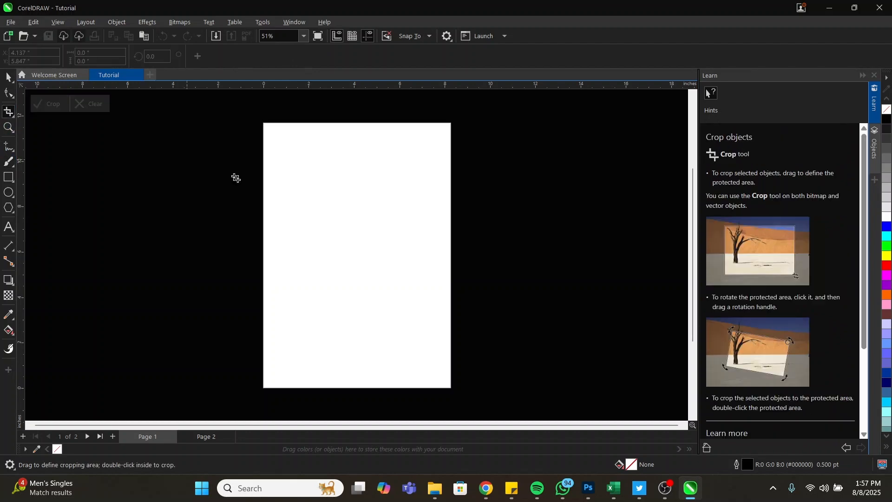
{"action": "scroll", "coordinate": [789, 258], "scroll_direction": "down", "scroll_amount": 3}
{"action": "scroll", "coordinate": [787, 255], "scroll_direction": "up", "scroll_amount": 3}
{"action": "scroll", "coordinate": [772, 227], "scroll_direction": "down", "scroll_amount": 3}
{"action": "scroll", "coordinate": [748, 239], "scroll_direction": "up", "scroll_amount": 3}
{"action": "left_click", "coordinate": [9, 93]}
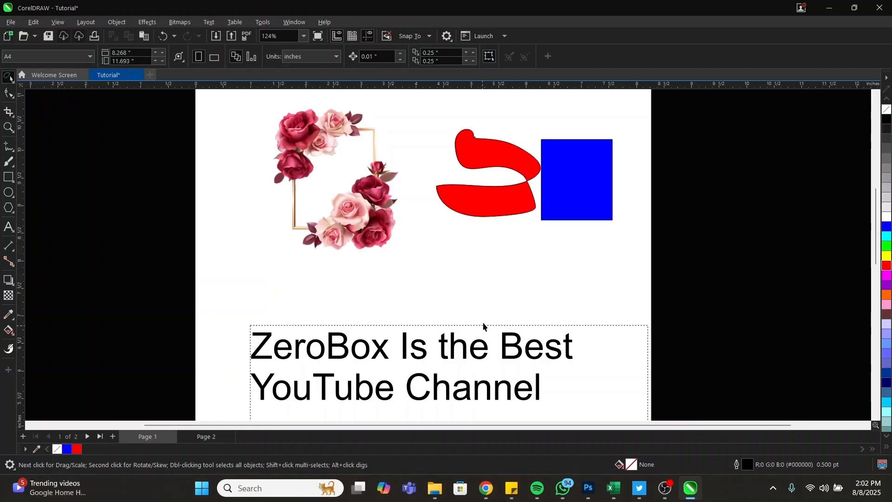
Move the rose frame image on page 1 slightly to the left and select the red curve
{"action": "left_click", "coordinate": [371, 209]}
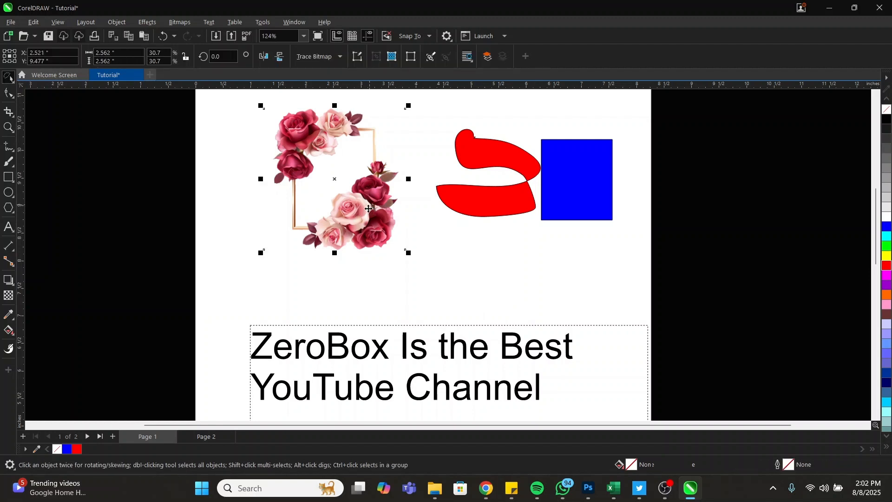
{"action": "left_click_drag", "start_coordinate": [370, 209], "coordinate": [329, 216]}
{"action": "left_click", "coordinate": [511, 204]}
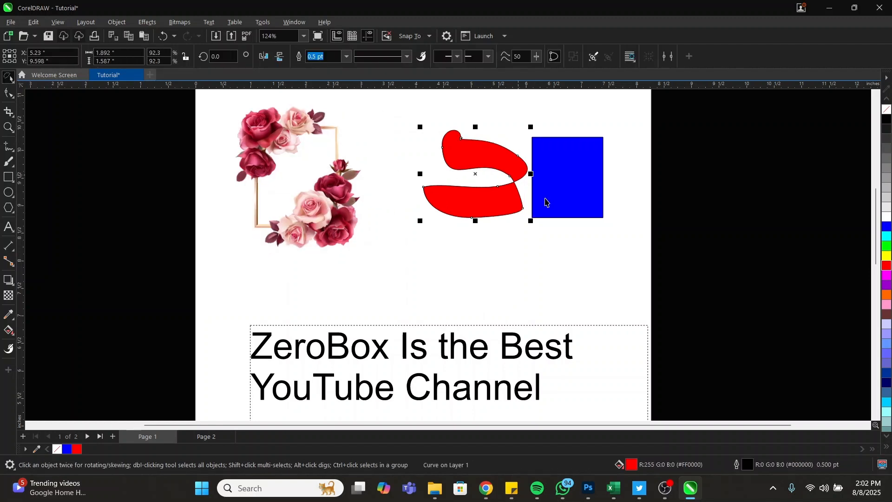
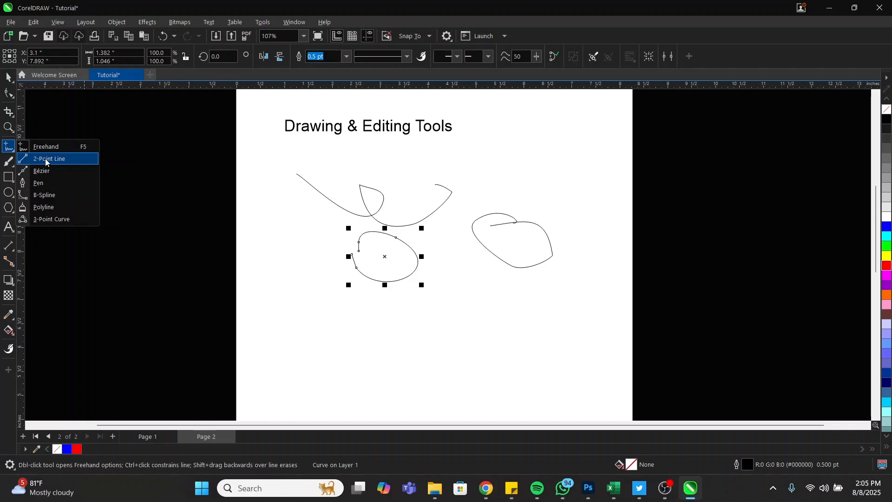
Draw separate straight lines around the freehand curves with the 2-Point Line tool, including a diagonal about 1.86 in long and a short one about 0.47 in
{"action": "left_click", "coordinate": [45, 158]}
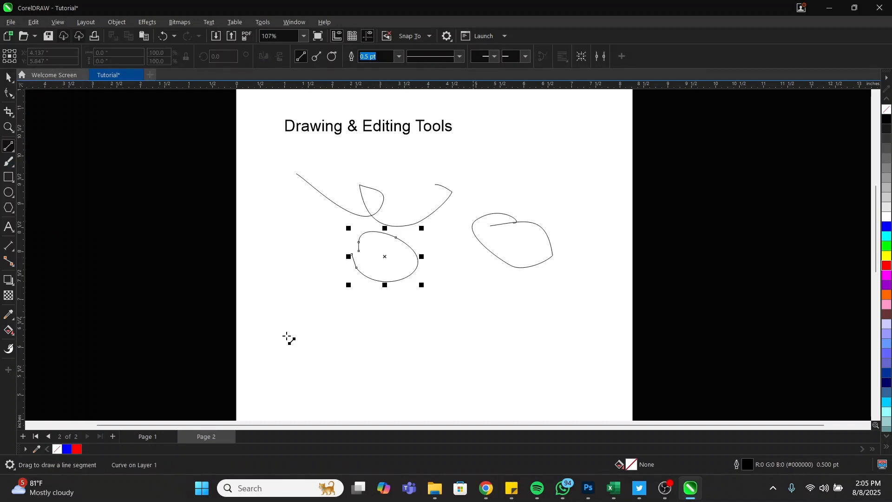
{"action": "left_click_drag", "start_coordinate": [285, 335], "coordinate": [470, 328]}
{"action": "left_click_drag", "start_coordinate": [534, 301], "coordinate": [482, 373]}
{"action": "left_click_drag", "start_coordinate": [302, 290], "coordinate": [302, 290]}
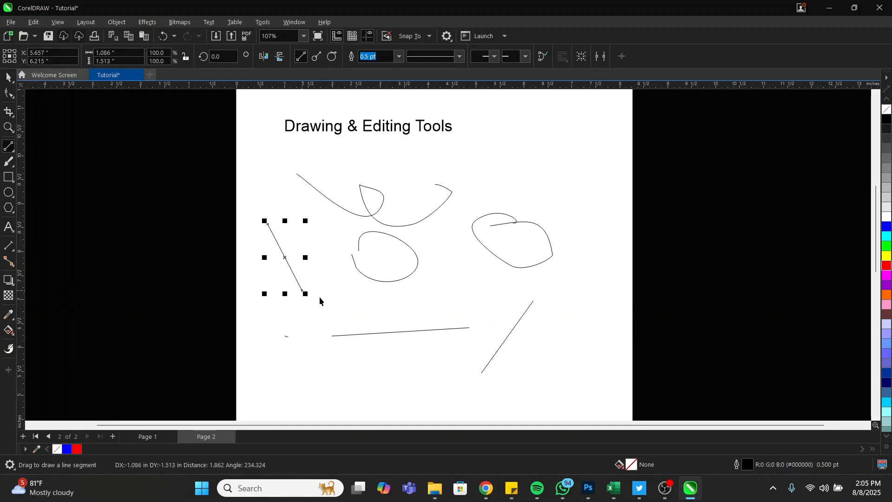
{"action": "left_click_drag", "start_coordinate": [458, 254], "coordinate": [481, 256]}
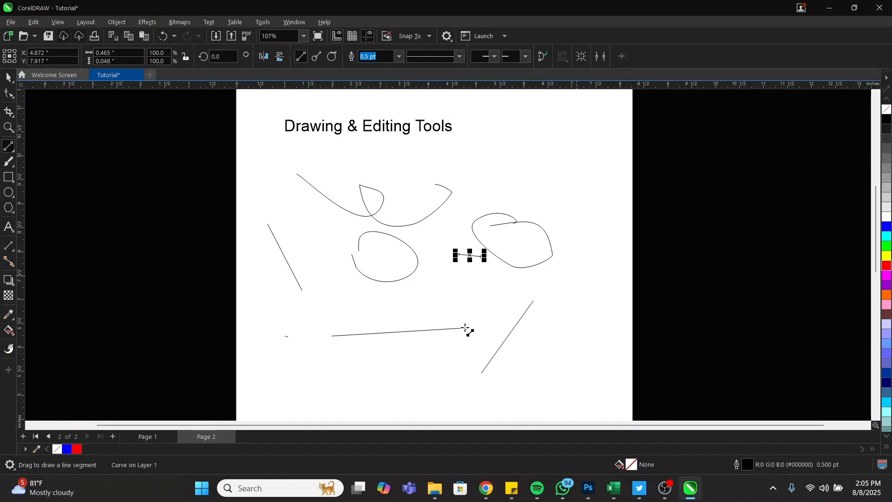
{"action": "key", "text": "Escape"}
Draw a closed triangle about 3.06 by 2.58 in beside the page title with the Pen tool and deselect it
{"action": "left_click", "coordinate": [10, 151]}
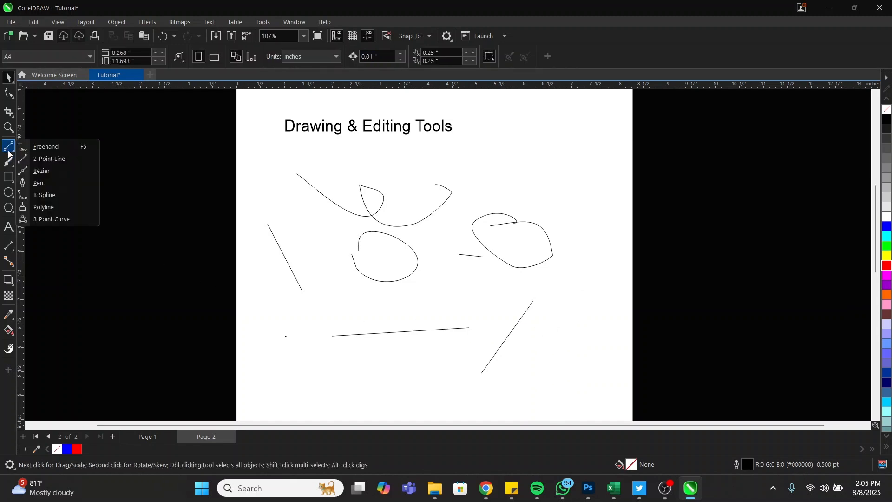
{"action": "left_click", "coordinate": [38, 185]}
{"action": "left_click", "coordinate": [583, 124]}
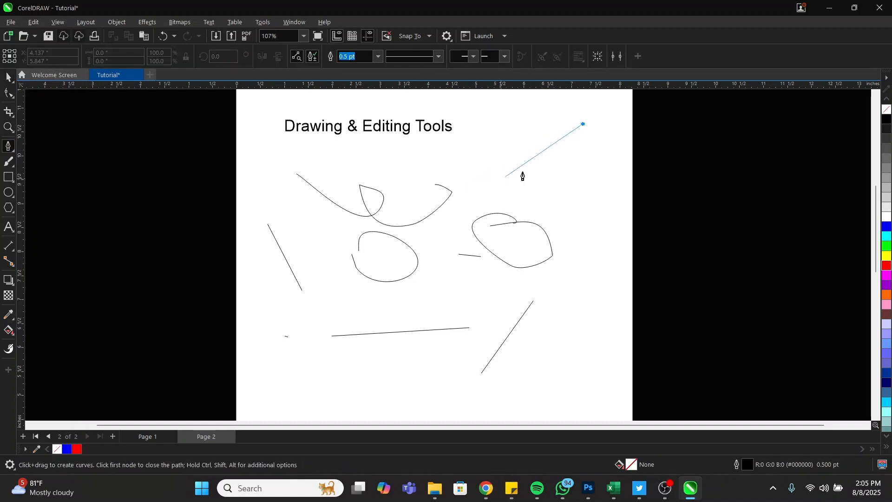
{"action": "left_click", "coordinate": [590, 119]}
{"action": "left_click", "coordinate": [469, 204]}
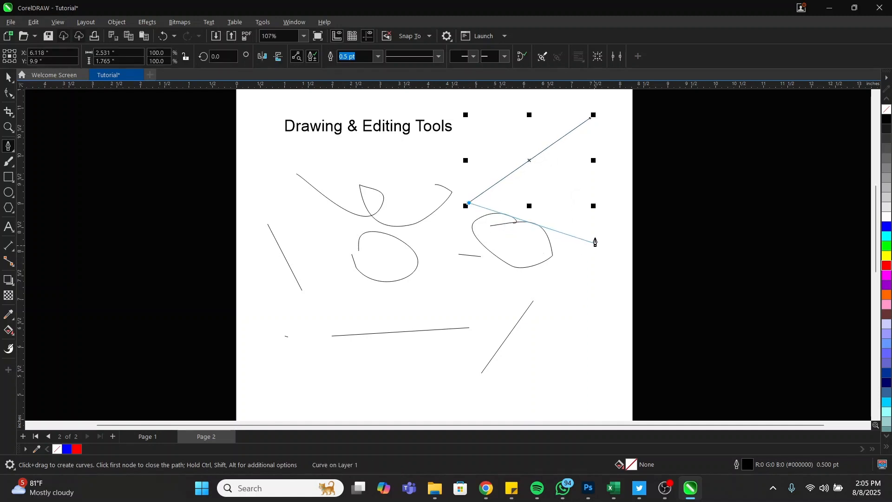
{"action": "left_click", "coordinate": [615, 242]}
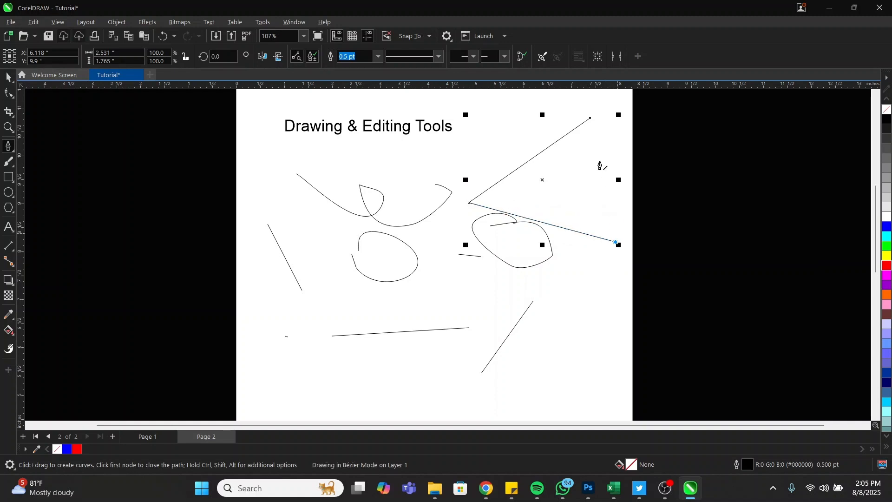
{"action": "left_click", "coordinate": [590, 120]}
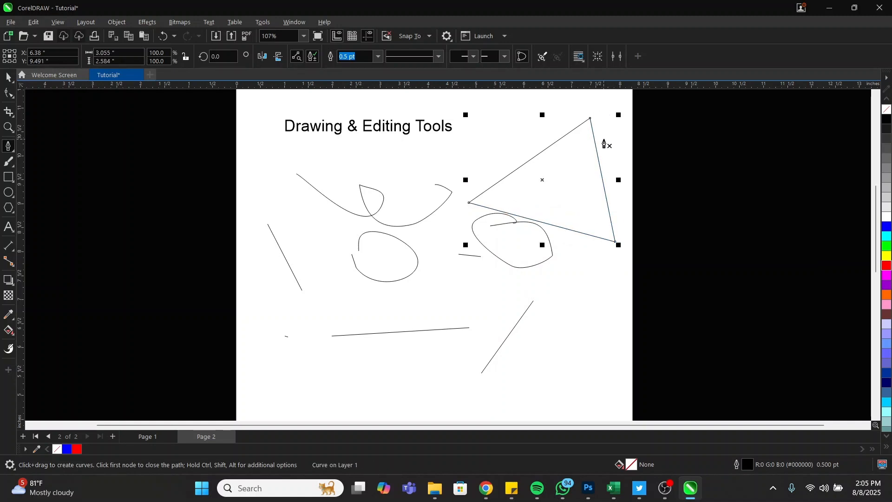
{"action": "key", "text": "space"}
{"action": "left_click", "coordinate": [577, 303]}
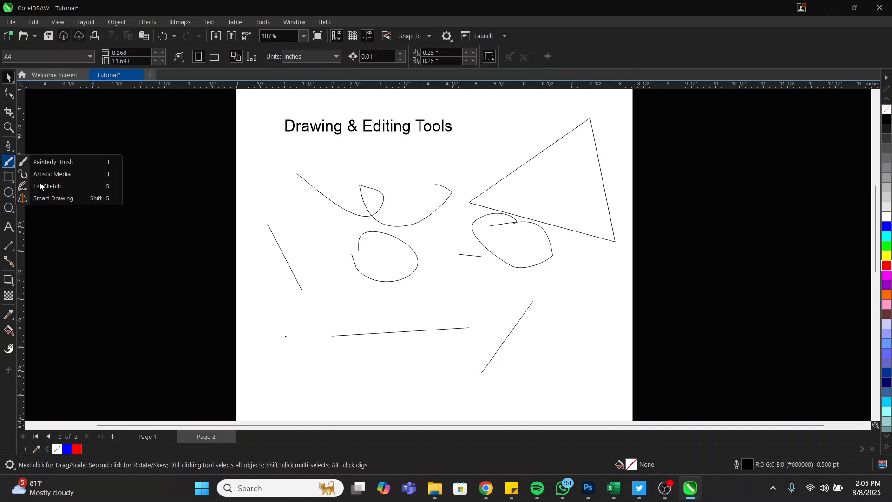
Move the triangle slightly up and to the left, to about X 6.1 in and Y 9.85 in
{"action": "mouse_move", "coordinate": [8, 147]}
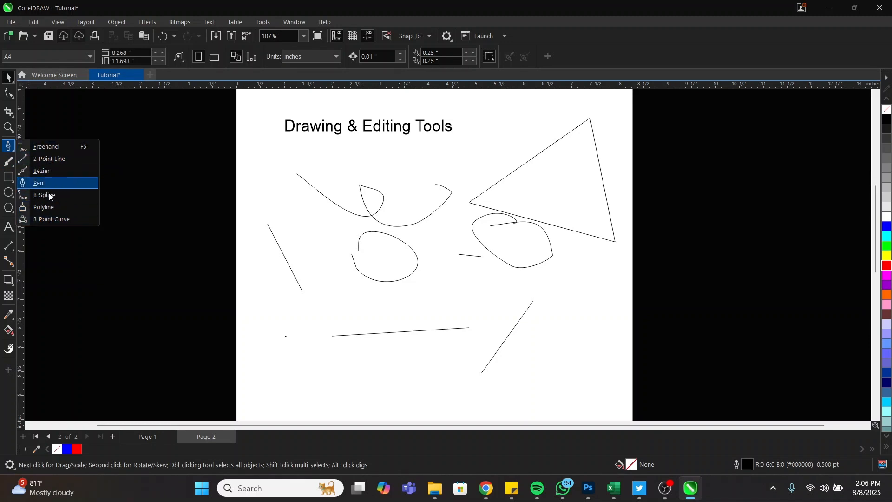
{"action": "left_click", "coordinate": [568, 170]}
{"action": "left_click_drag", "start_coordinate": [576, 162], "coordinate": [562, 145]}
{"action": "scroll", "coordinate": [561, 116], "scroll_direction": "up", "scroll_amount": 5}
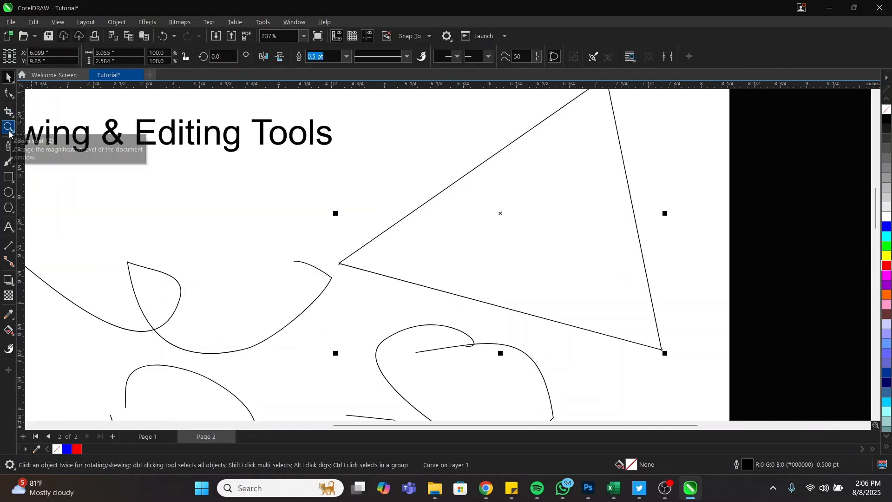
Add two nodes along the triangle's upper-left edge with the Shape tool and pull each one inward
{"action": "left_click", "coordinate": [7, 95]}
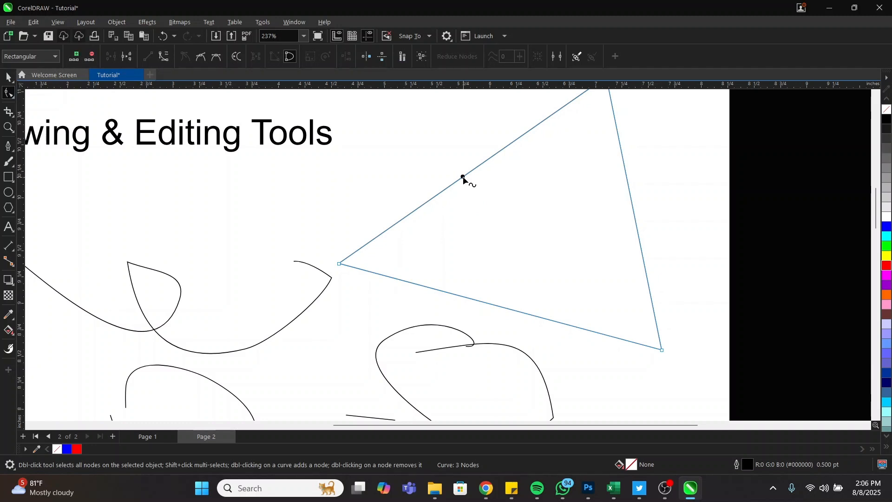
{"action": "double_click", "coordinate": [462, 177]}
{"action": "left_click_drag", "start_coordinate": [462, 176], "coordinate": [525, 207]}
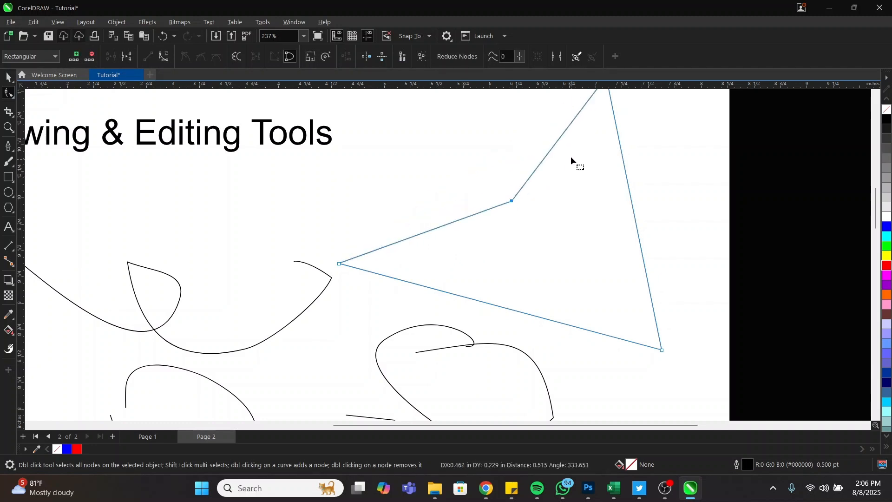
{"action": "double_click", "coordinate": [561, 142]}
{"action": "left_click_drag", "start_coordinate": [562, 143], "coordinate": [583, 187]}
{"action": "scroll", "coordinate": [519, 208], "scroll_direction": "up", "scroll_amount": 2}
{"action": "scroll", "coordinate": [526, 188], "scroll_direction": "down", "scroll_amount": 3}
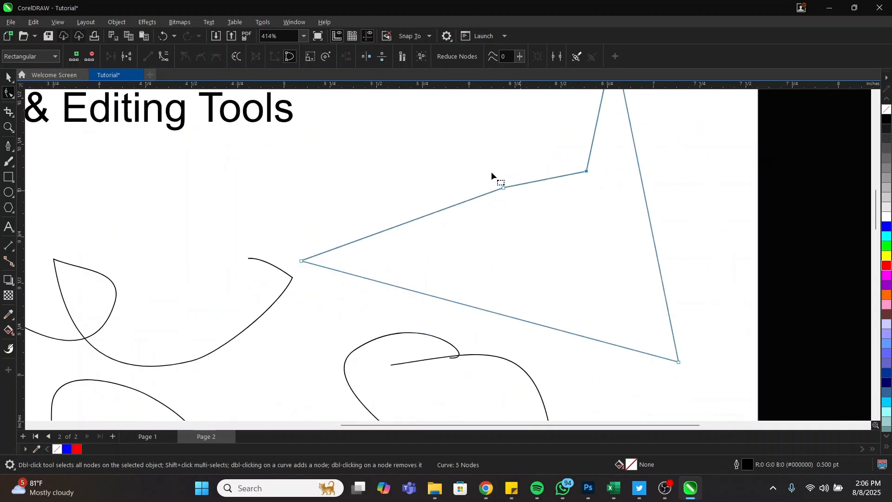
Add one node each on the triangle's right, lower and upper-left edges, pull them inward and leave node editing
{"action": "left_click", "coordinate": [627, 203]}
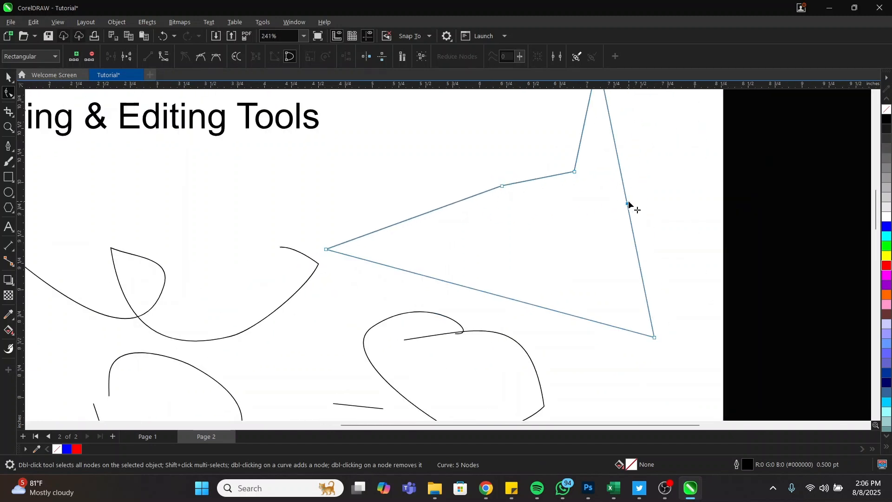
{"action": "double_click", "coordinate": [627, 203]}
{"action": "left_click_drag", "start_coordinate": [627, 203], "coordinate": [596, 217]}
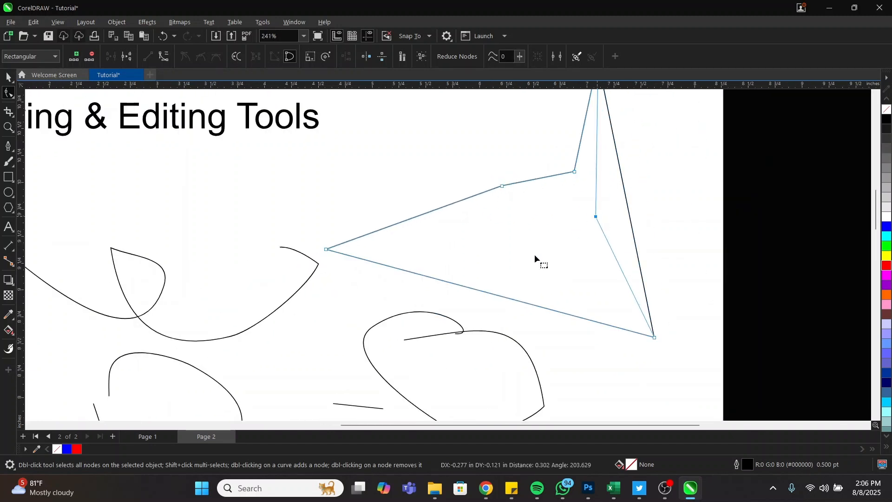
{"action": "double_click", "coordinate": [480, 290]}
{"action": "left_click_drag", "start_coordinate": [481, 290], "coordinate": [497, 249]}
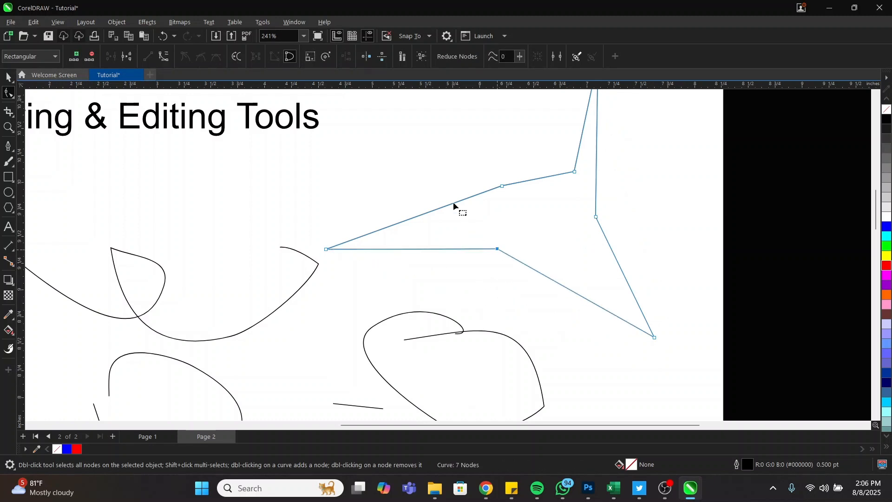
{"action": "double_click", "coordinate": [452, 204]}
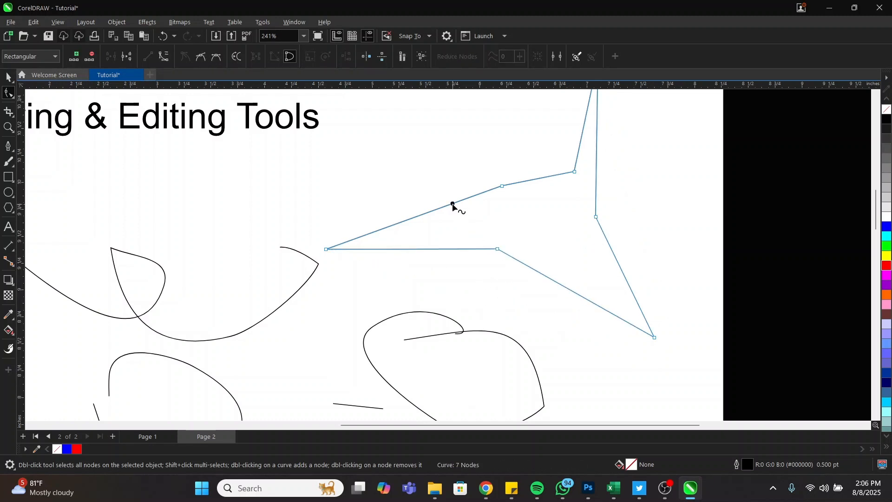
{"action": "left_click_drag", "start_coordinate": [453, 204], "coordinate": [496, 217]}
{"action": "key", "text": "space"}
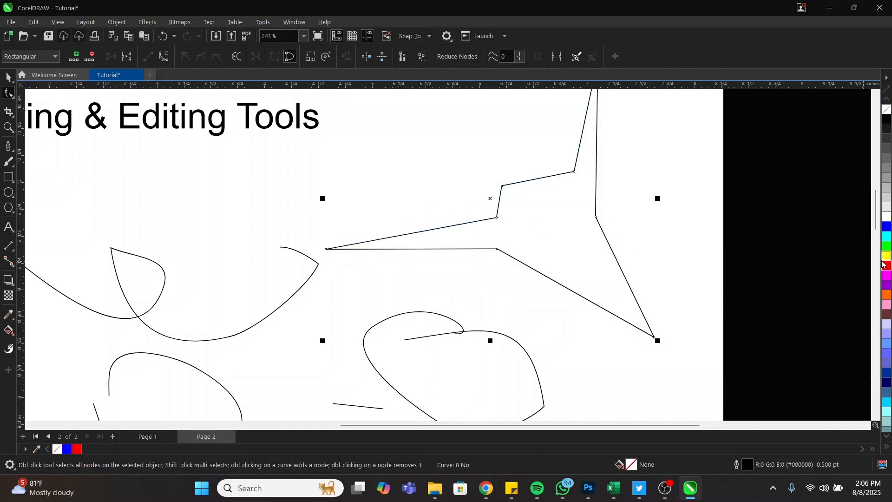
Fill the reshaped triangle with red, and add a node on its lower edge and pull it outward
{"action": "left_click", "coordinate": [887, 265]}
{"action": "scroll", "coordinate": [508, 238], "scroll_direction": "down", "scroll_amount": 2}
{"action": "scroll", "coordinate": [545, 251], "scroll_direction": "up", "scroll_amount": 2}
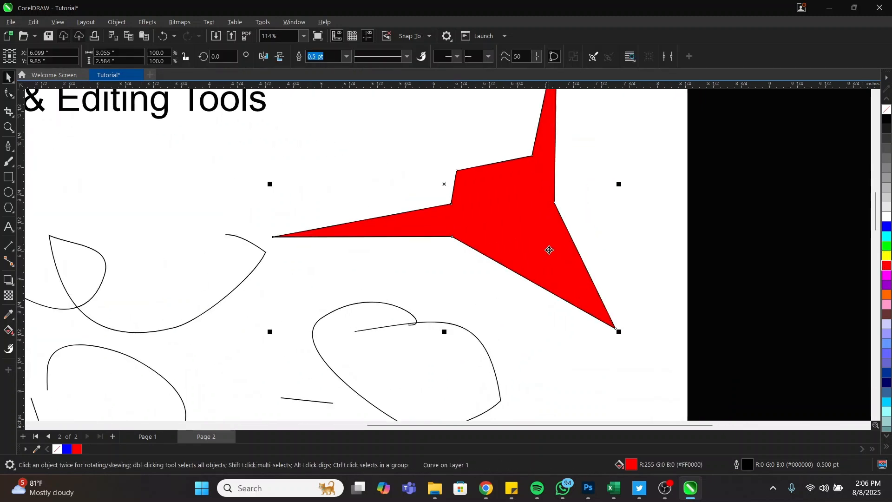
{"action": "key", "text": "F10"}
{"action": "double_click", "coordinate": [525, 278]}
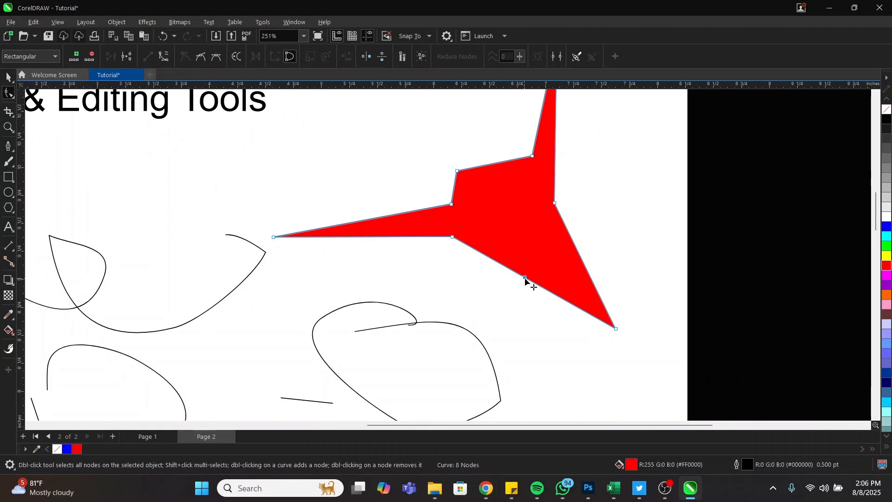
{"action": "left_click_drag", "start_coordinate": [524, 278], "coordinate": [511, 297]}
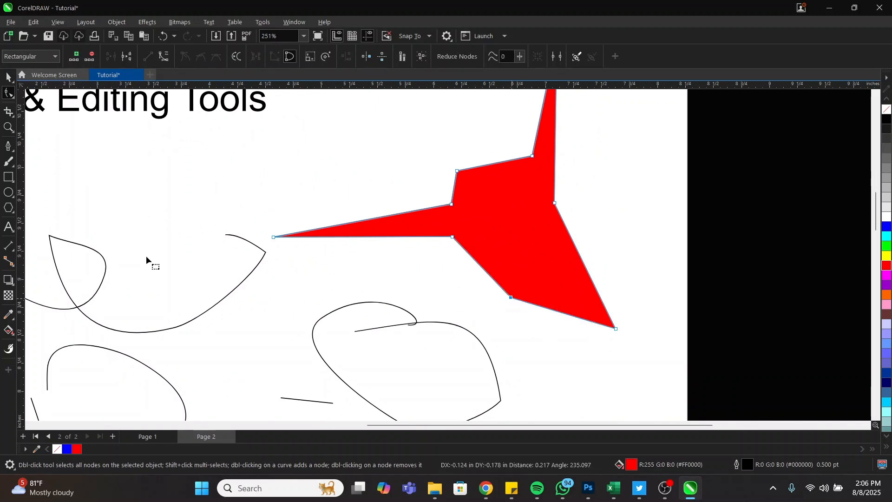
Add a node on the red shape's lower right-hand edge with the Shape tool and pull it outward
{"action": "left_click", "coordinate": [7, 146]}
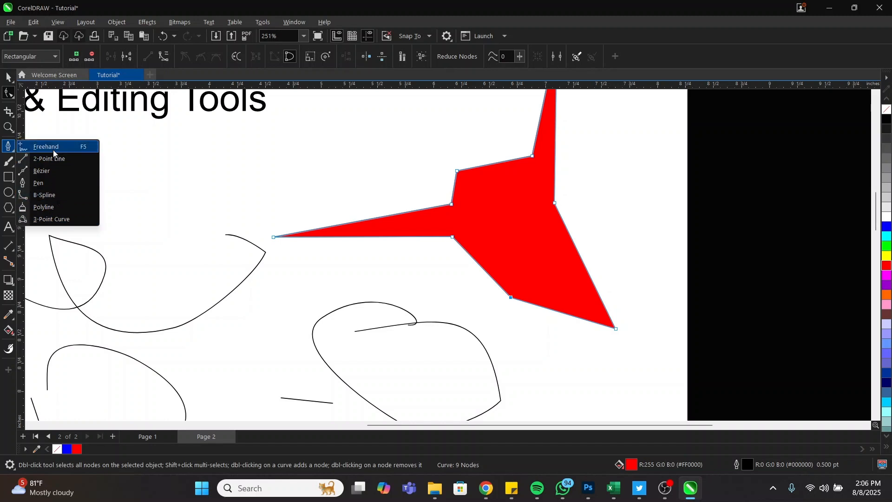
{"action": "left_click", "coordinate": [7, 123]}
{"action": "left_click", "coordinate": [8, 95]}
{"action": "left_click", "coordinate": [7, 95]}
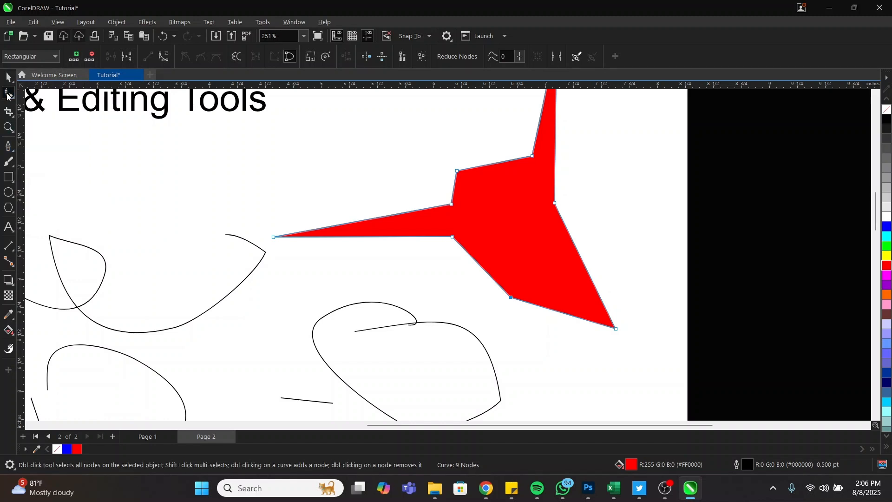
{"action": "left_click", "coordinate": [7, 95]}
{"action": "left_click", "coordinate": [35, 97]}
{"action": "double_click", "coordinate": [573, 241]}
{"action": "left_click_drag", "start_coordinate": [573, 241], "coordinate": [592, 227]}
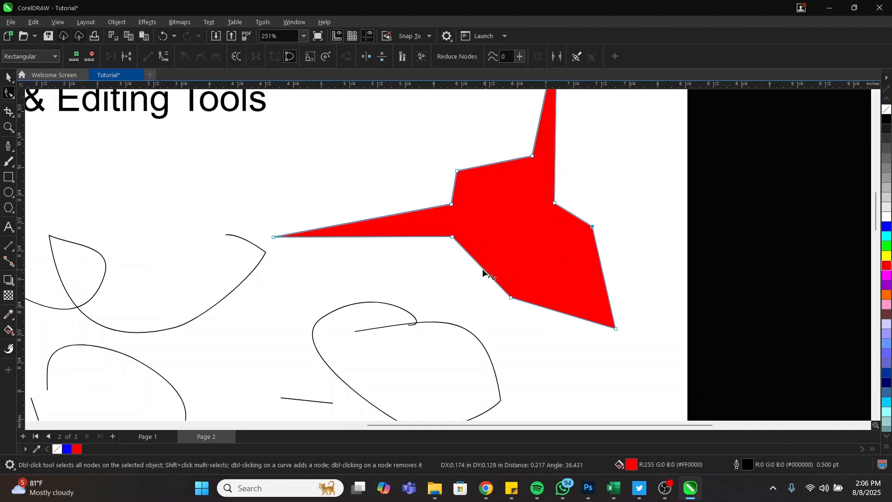
{"action": "left_click", "coordinate": [9, 93]}
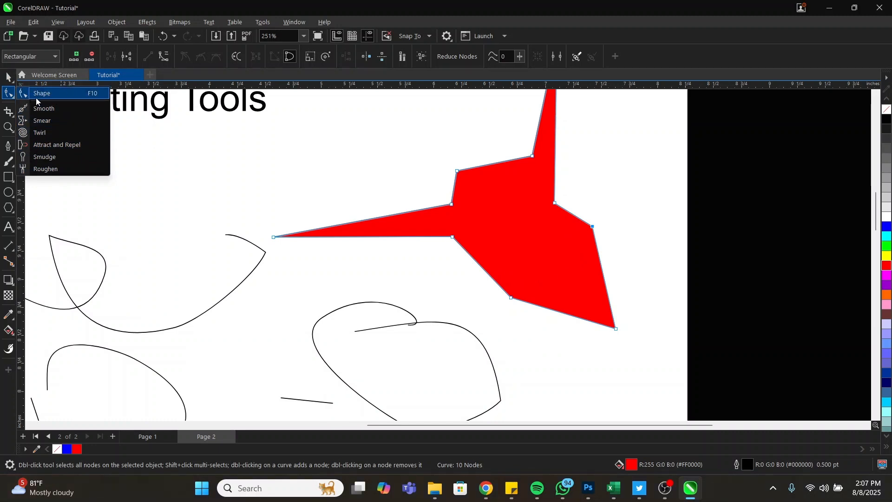
{"action": "left_click", "coordinate": [39, 95]}
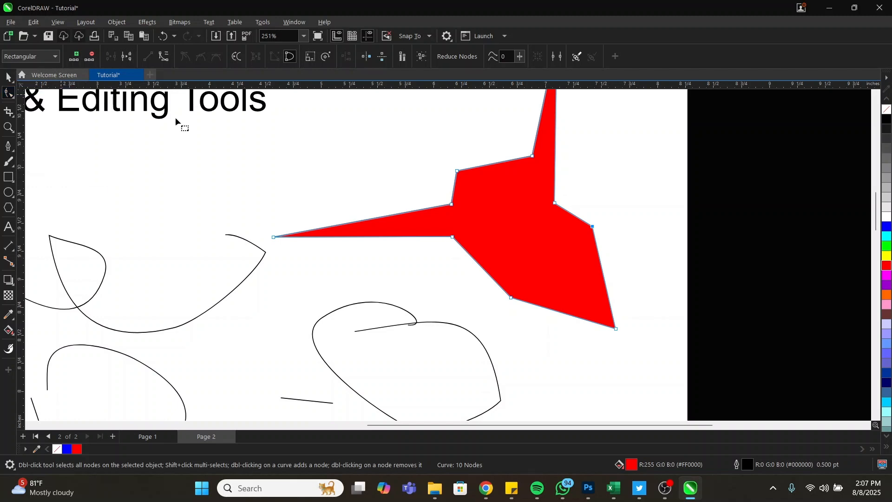
Add one node on the red shape's lower right-hand edge and one on its lower left-hand edge, pulling each outward
{"action": "double_click", "coordinate": [604, 275]}
{"action": "left_click_drag", "start_coordinate": [604, 275], "coordinate": [625, 264]}
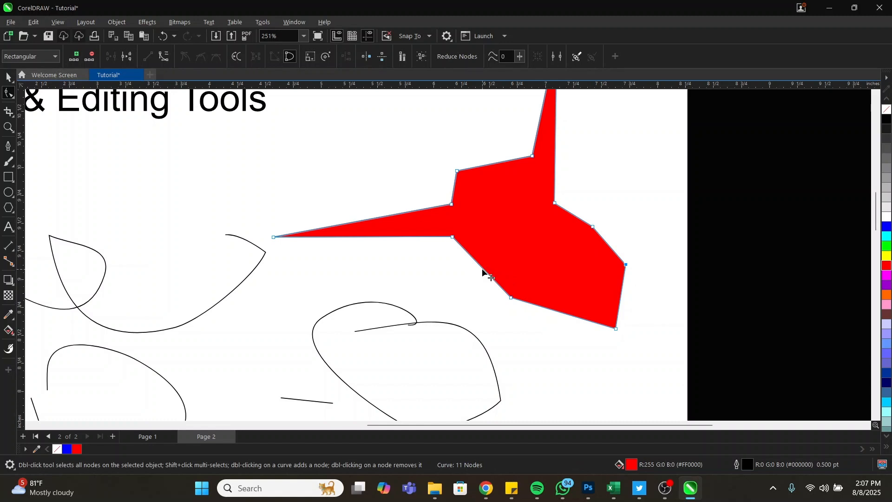
{"action": "double_click", "coordinate": [483, 270]}
{"action": "left_click_drag", "start_coordinate": [483, 270], "coordinate": [439, 283]}
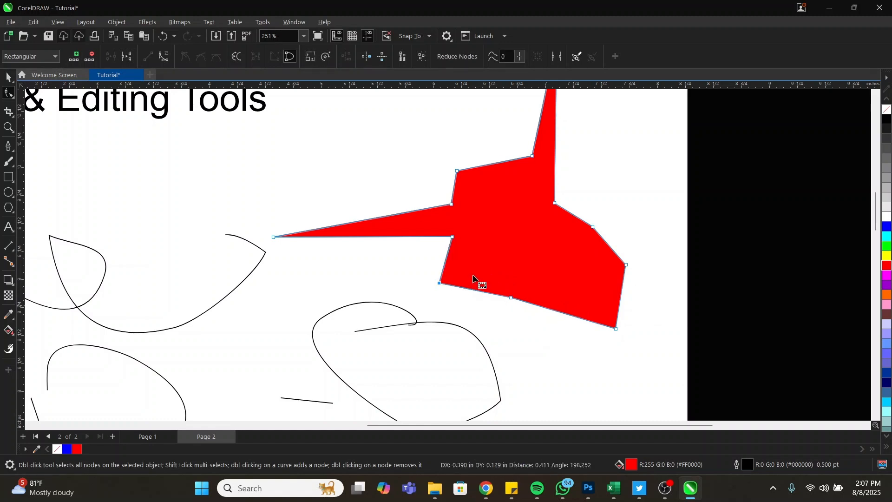
Move the rounded freehand loop left towards the slanted line and clear the selection
{"action": "scroll", "coordinate": [492, 225], "scroll_direction": "down", "scroll_amount": 4}
{"action": "scroll", "coordinate": [413, 293], "scroll_direction": "up", "scroll_amount": 3}
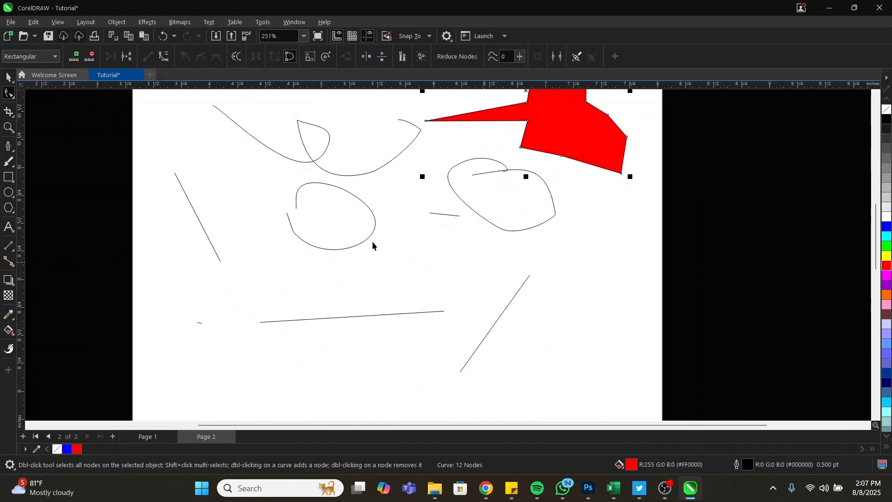
{"action": "key", "text": "space"}
{"action": "left_click_drag", "start_coordinate": [373, 229], "coordinate": [269, 208]}
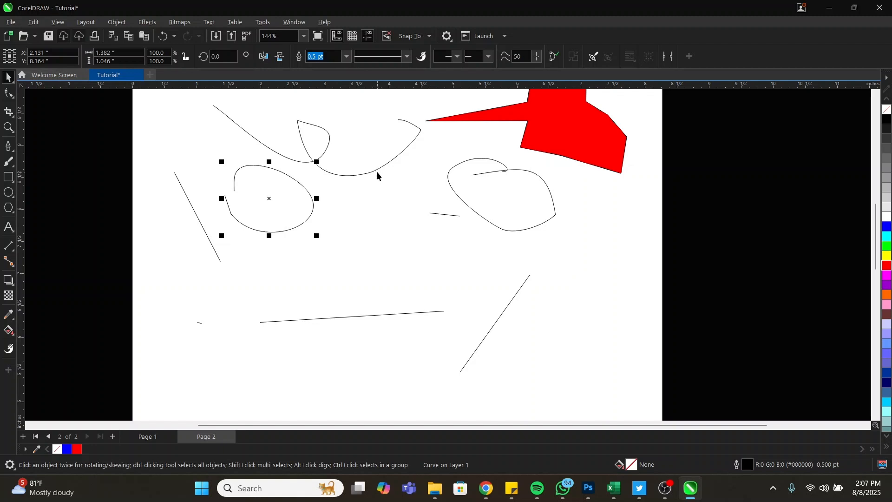
{"action": "scroll", "coordinate": [341, 179], "scroll_direction": "down", "scroll_amount": 2}
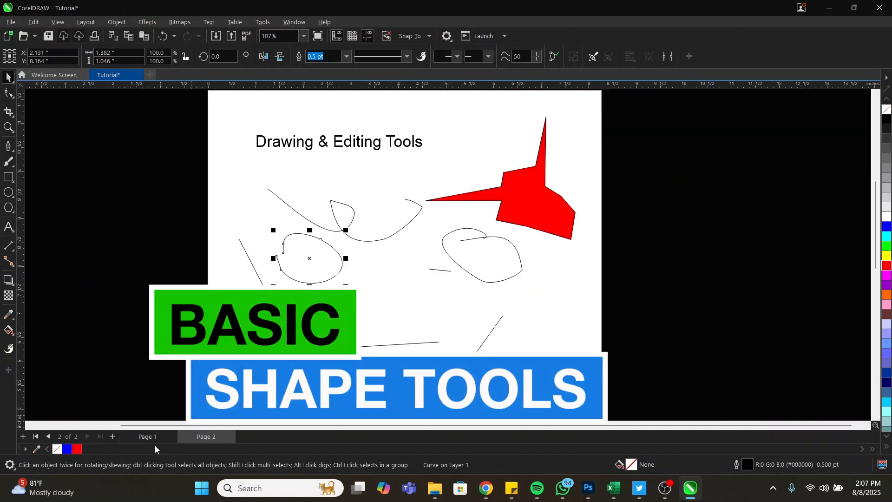
{"action": "left_click", "coordinate": [349, 151]}
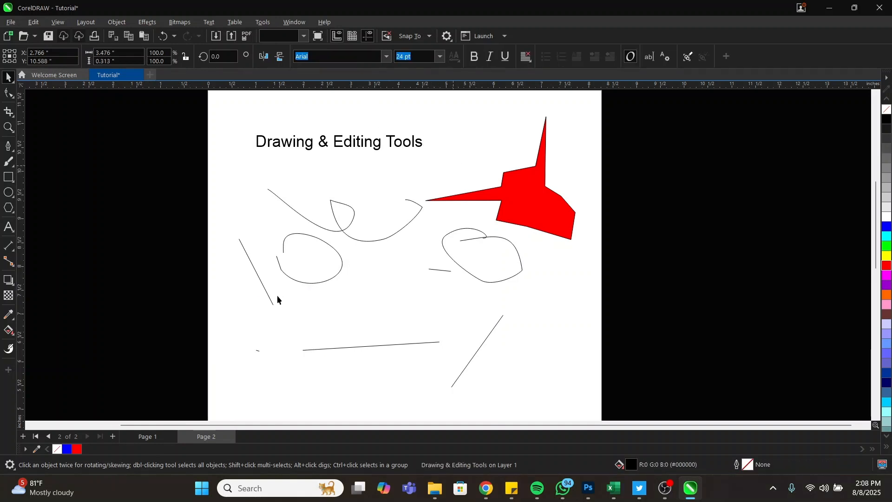
{"action": "left_click", "coordinate": [277, 295]}
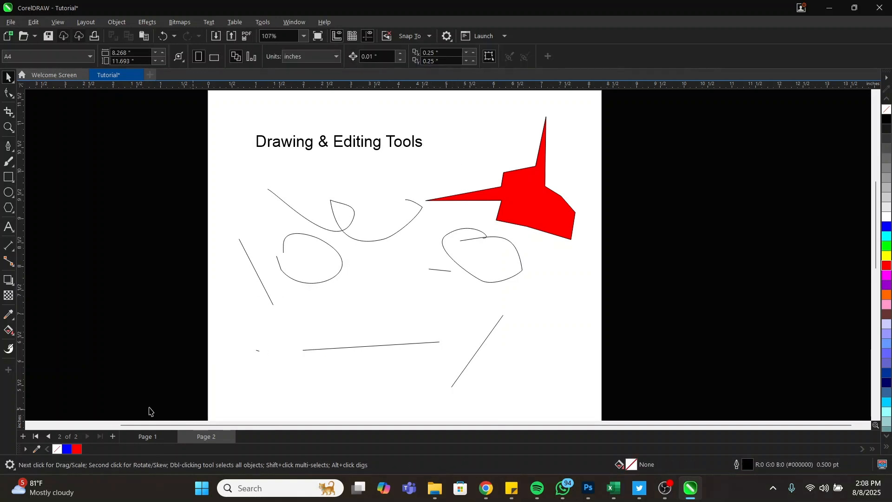
Insert one A4 portrait page after page 2
{"action": "left_click", "coordinate": [113, 436]}
{"action": "left_click", "coordinate": [86, 22]}
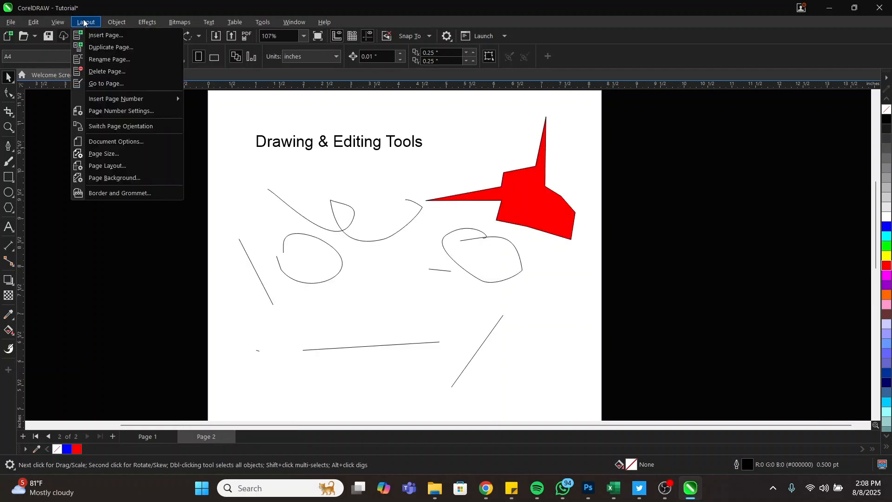
{"action": "left_click", "coordinate": [111, 37]}
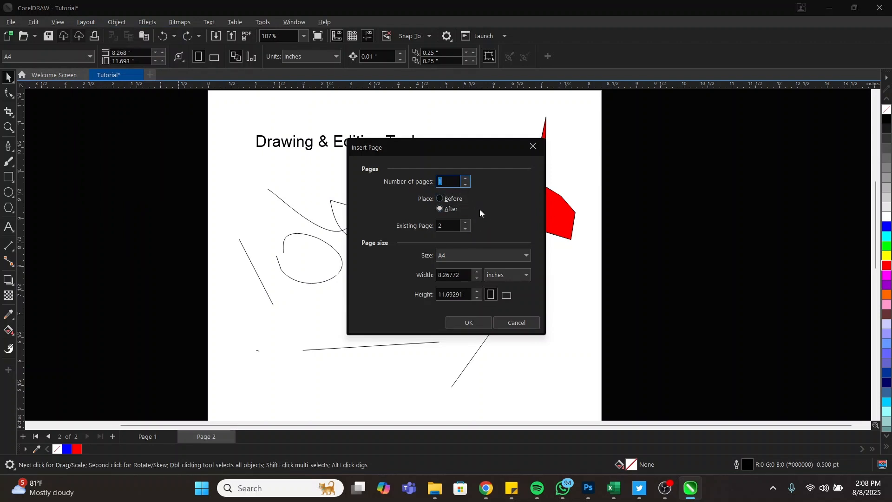
{"action": "left_click", "coordinate": [469, 322]}
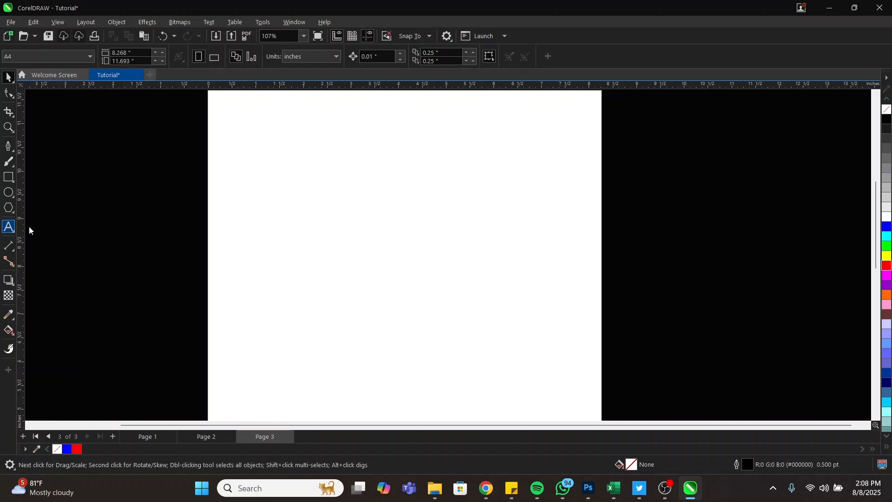
Add the heading "Basic Shapes" as text near the top of page 3
{"action": "left_click", "coordinate": [286, 137]}
{"action": "type", "text": "Basi"}
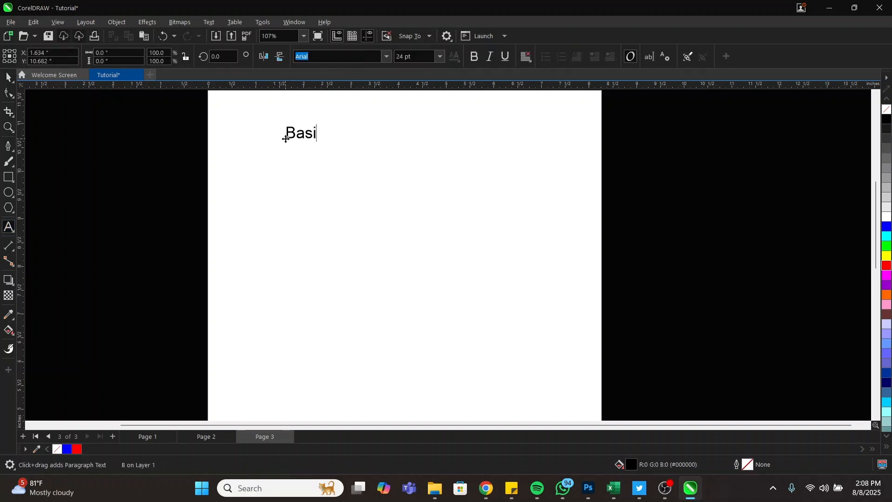
{"action": "type", "text": "c Shapes"}
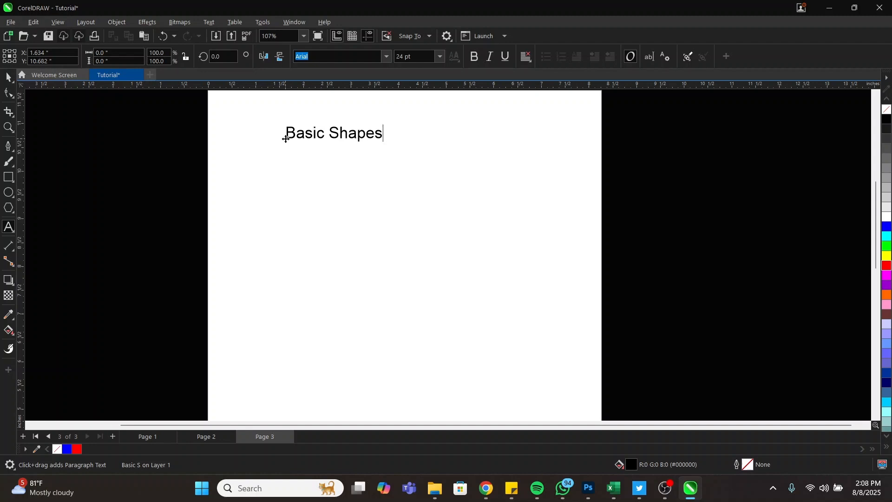
{"action": "key", "text": "ctrl+space"}
{"action": "left_click", "coordinate": [443, 166]}
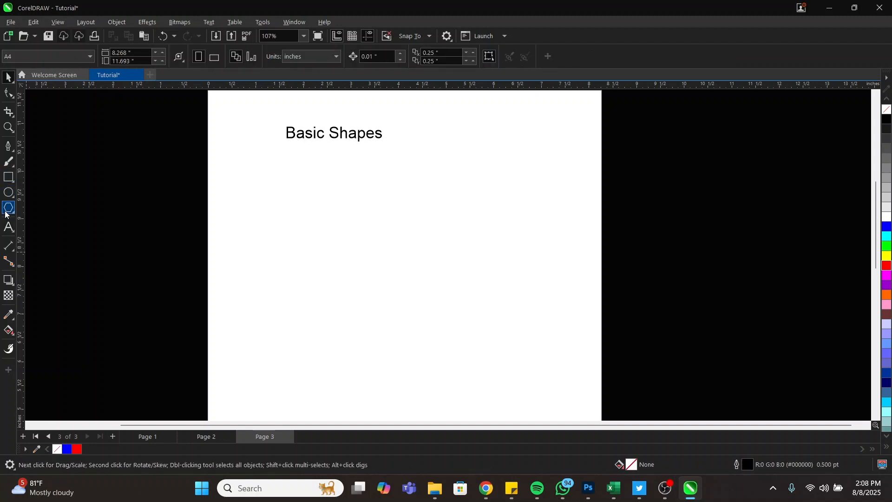
Draw a rectangle about 2.08 by 1.70 inches below the left part of the heading
{"action": "left_click", "coordinate": [7, 178]}
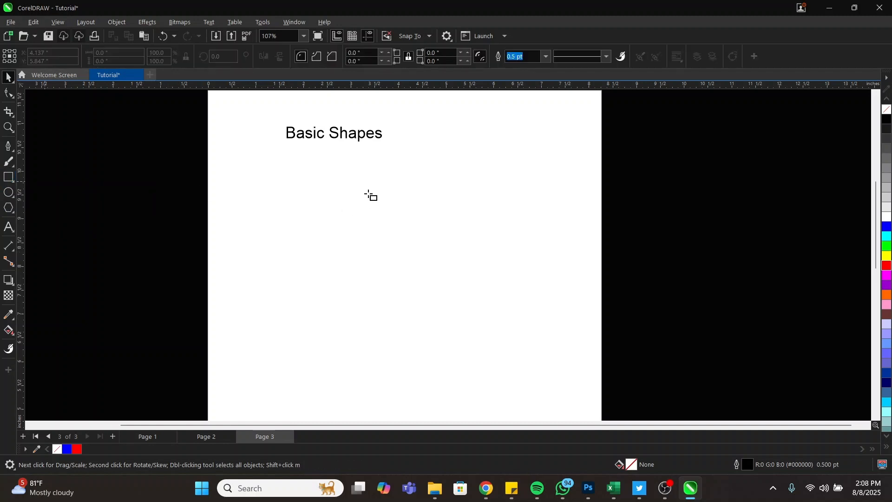
{"action": "left_click_drag", "start_coordinate": [273, 169], "coordinate": [330, 217]}
{"action": "key", "text": "space"}
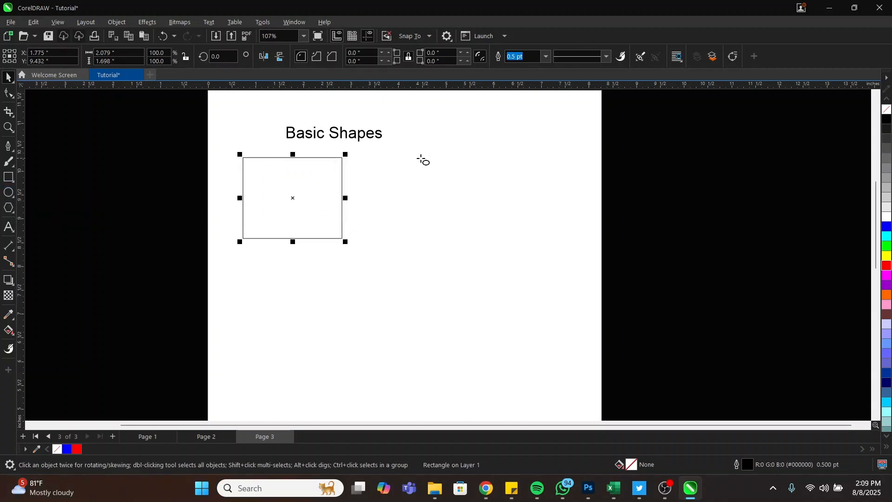
{"action": "left_click", "coordinate": [9, 192]}
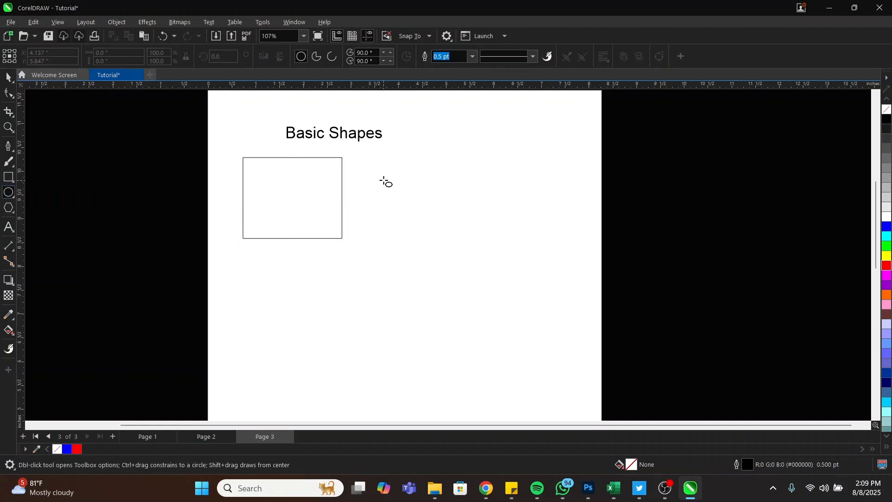
{"action": "left_click_drag", "start_coordinate": [380, 173], "coordinate": [552, 271]}
{"action": "key", "text": "space"}
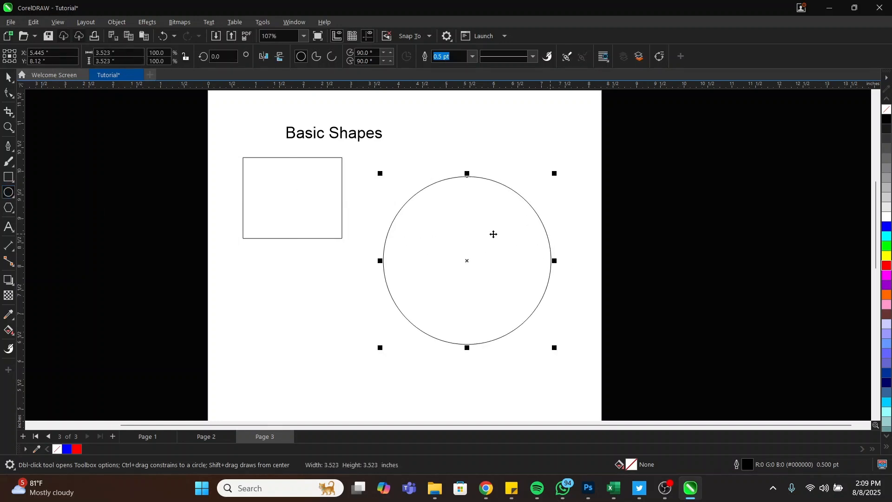
{"action": "left_click_drag", "start_coordinate": [492, 235], "coordinate": [483, 212]}
{"action": "key", "text": "ctrl+z"}
{"action": "key", "text": "ctrl+z"}
Draw an ellipse about 3.07 by 1.81 inches beside the rectangle and a circle about 3.08 inches across, moved to overlap the ellipse's right side
{"action": "key", "text": "space"}
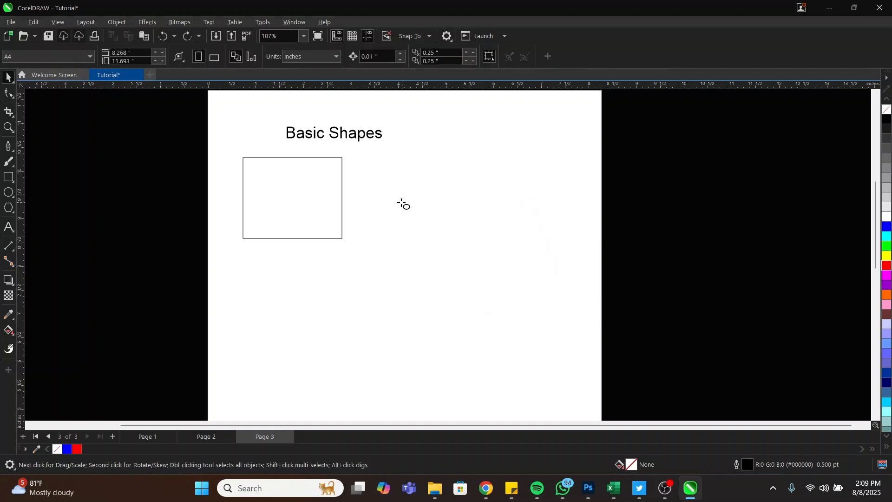
{"action": "left_click_drag", "start_coordinate": [365, 172], "coordinate": [512, 257]}
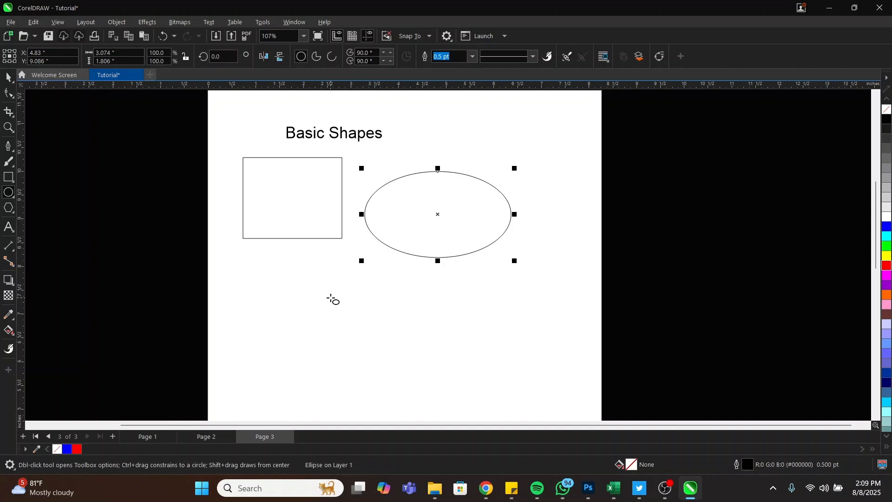
{"action": "left_click_drag", "start_coordinate": [309, 270], "coordinate": [456, 389]}
{"action": "key", "text": "space"}
{"action": "left_click_drag", "start_coordinate": [355, 326], "coordinate": [478, 208]}
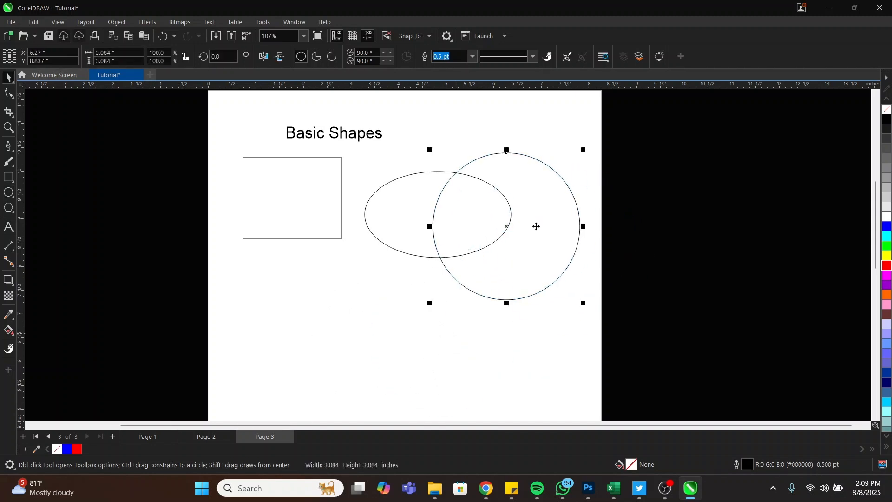
{"action": "left_click_drag", "start_coordinate": [544, 250], "coordinate": [541, 208]}
{"action": "left_click", "coordinate": [409, 317]}
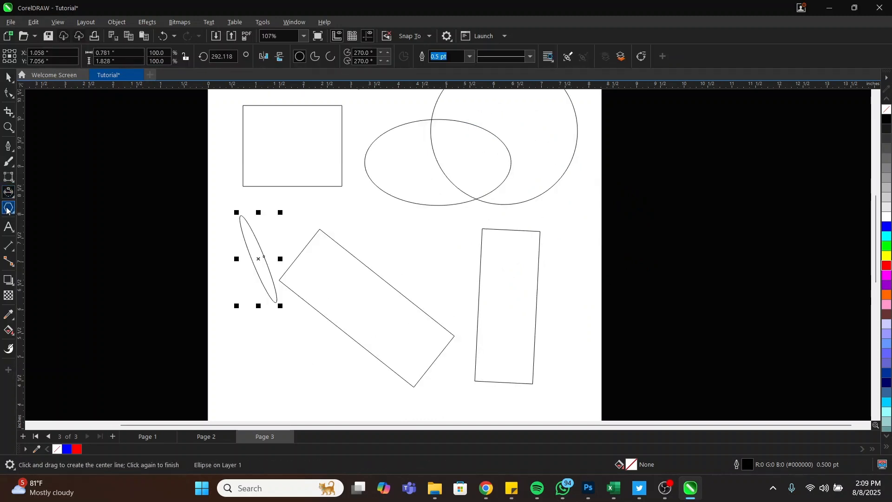
Draw a five-sided polygon about 2.13 by 2.03 inches below the tilted rectangle and shift it slightly up and left
{"action": "left_click", "coordinate": [7, 210]}
{"action": "scroll", "coordinate": [440, 204], "scroll_direction": "down", "scroll_amount": 4}
{"action": "scroll", "coordinate": [360, 293], "scroll_direction": "up", "scroll_amount": 4}
{"action": "left_click_drag", "start_coordinate": [296, 263], "coordinate": [406, 366]}
{"action": "key", "text": "space"}
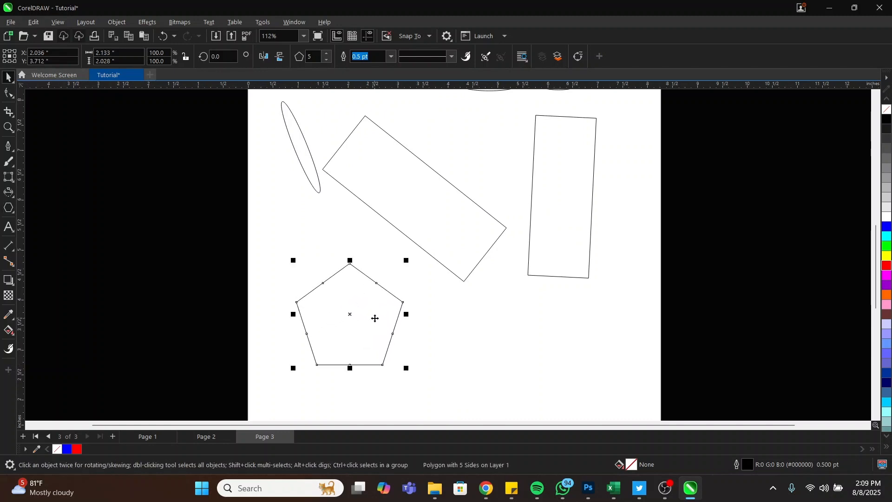
{"action": "left_click_drag", "start_coordinate": [375, 318], "coordinate": [359, 291]}
{"action": "scroll", "coordinate": [367, 299], "scroll_direction": "up", "scroll_amount": 2}
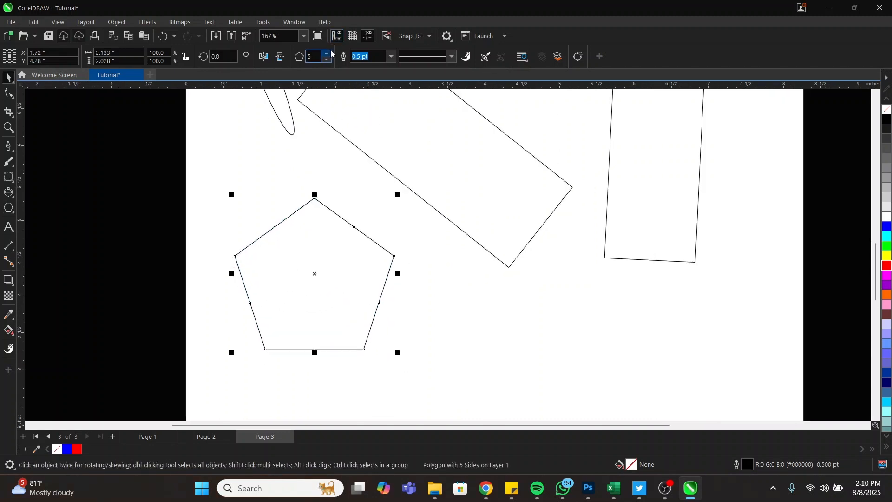
Try different side counts between 4 and 9 on the polygon and finish with 7 sides
{"action": "left_click", "coordinate": [327, 53]}
{"action": "left_click", "coordinate": [327, 53]}
{"action": "left_click", "coordinate": [327, 53]}
{"action": "left_click", "coordinate": [327, 54]}
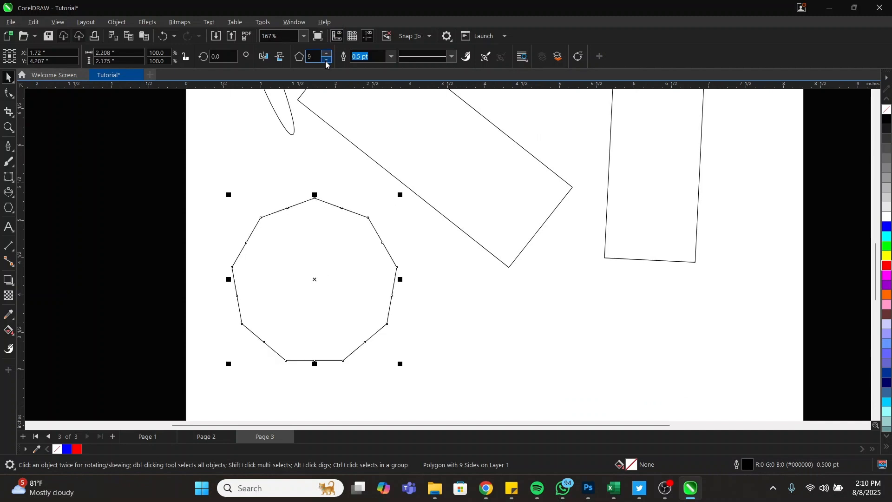
{"action": "left_click", "coordinate": [326, 61]}
{"action": "left_click", "coordinate": [326, 61]}
{"action": "left_click", "coordinate": [326, 60]}
{"action": "left_click", "coordinate": [326, 61]}
{"action": "left_click", "coordinate": [327, 54]}
{"action": "left_click", "coordinate": [327, 54]}
{"action": "left_click", "coordinate": [327, 54]}
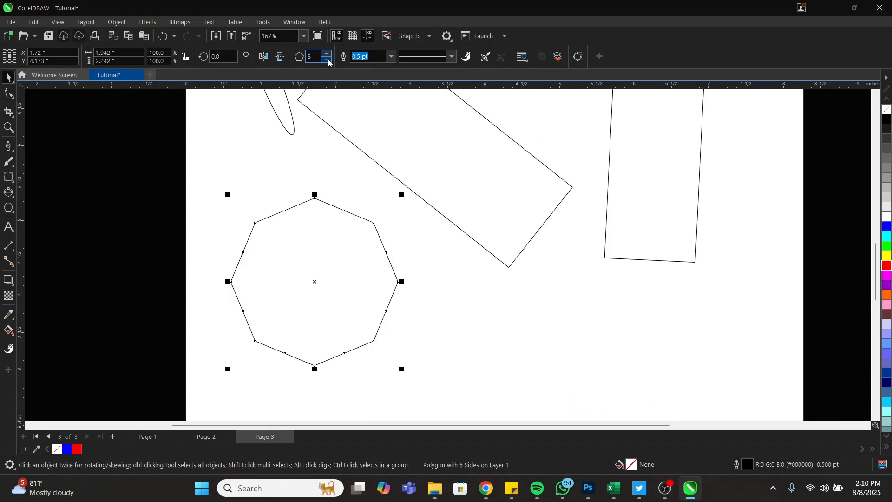
{"action": "left_click", "coordinate": [328, 61]}
{"action": "left_click", "coordinate": [327, 59]}
{"action": "left_click", "coordinate": [328, 59]}
{"action": "left_click", "coordinate": [327, 60]}
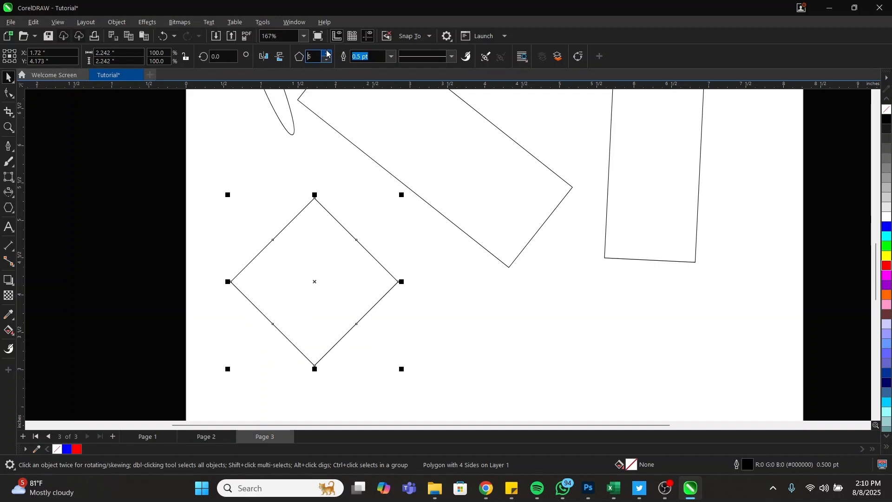
{"action": "left_click", "coordinate": [328, 53]}
{"action": "left_click", "coordinate": [327, 55]}
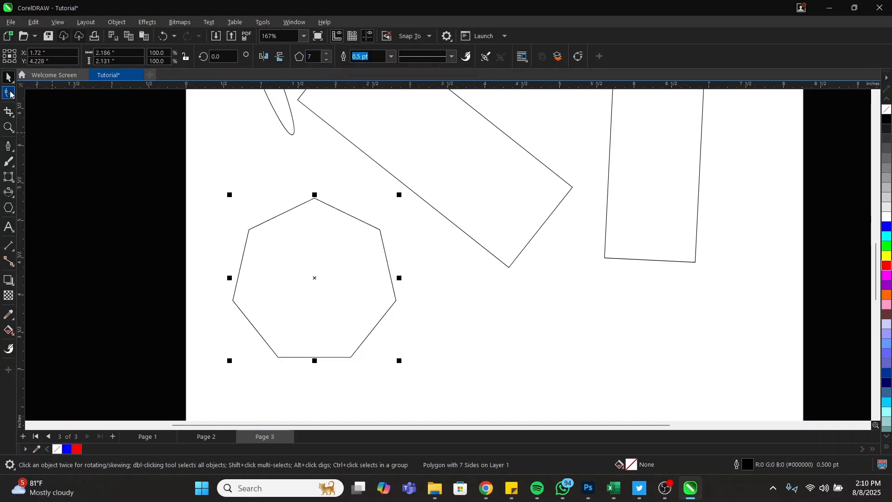
Pull the polygon's top node inward with the Shape tool to form a seven-pointed star
{"action": "left_click", "coordinate": [8, 94]}
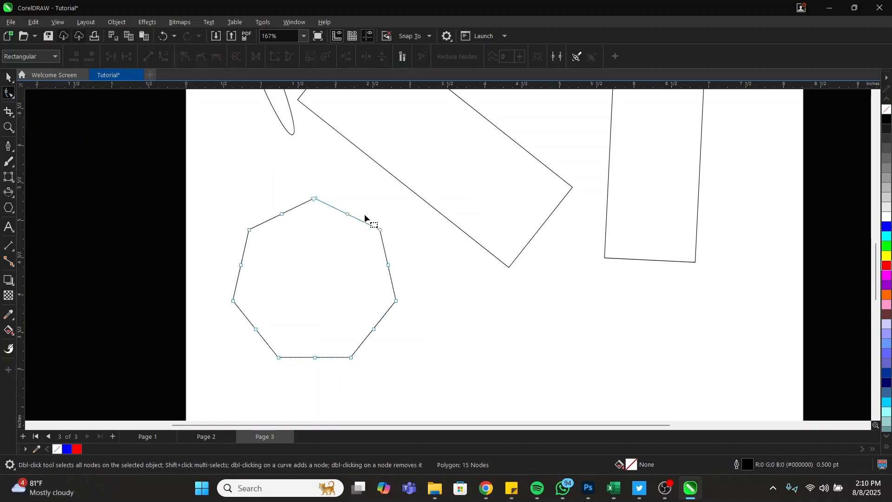
{"action": "left_click_drag", "start_coordinate": [316, 201], "coordinate": [315, 255]}
{"action": "left_click_drag", "start_coordinate": [311, 255], "coordinate": [316, 253]}
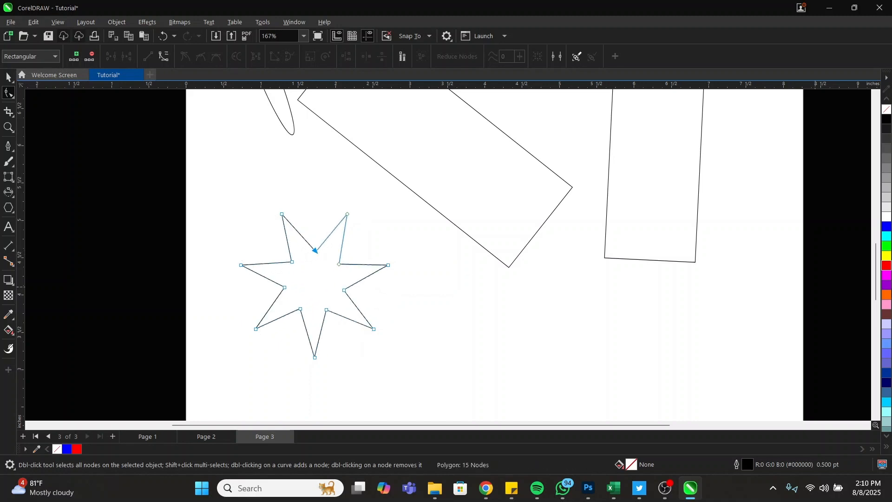
Fill the star with red, pull its upper inner node to twist the points, and leave node editing
{"action": "left_click", "coordinate": [887, 265]}
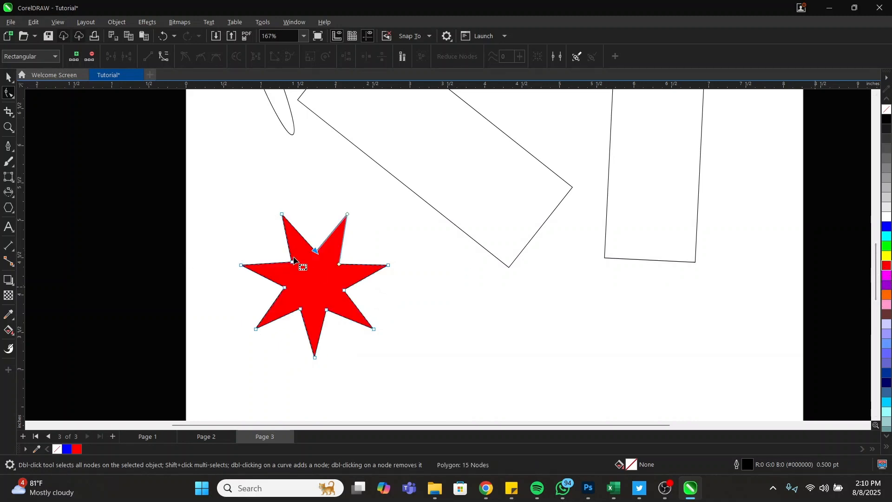
{"action": "left_click_drag", "start_coordinate": [316, 251], "coordinate": [318, 220]}
{"action": "scroll", "coordinate": [492, 233], "scroll_direction": "down", "scroll_amount": 3}
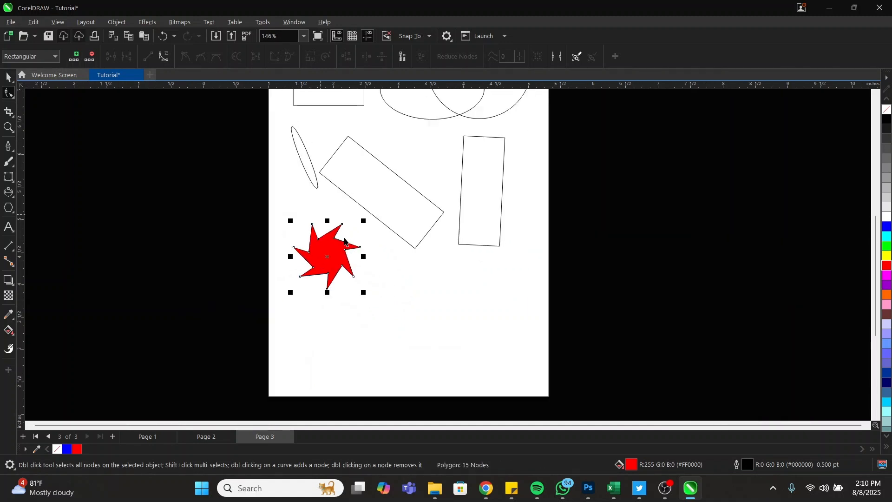
{"action": "key", "text": "space"}
Round the upright rectangle's corners to about 0.31 inches with the Shape tool and change them to scalloped corners
{"action": "left_click", "coordinate": [344, 118]}
{"action": "scroll", "coordinate": [344, 117], "scroll_direction": "up", "scroll_amount": 5}
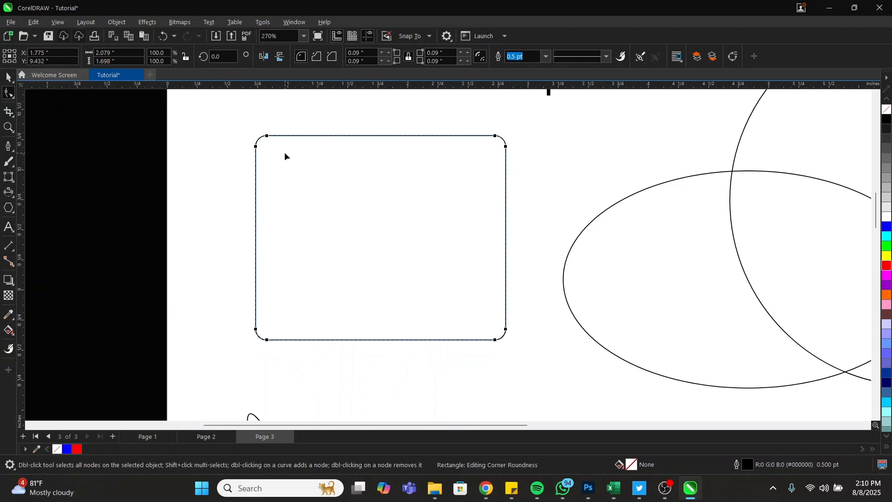
{"action": "left_click_drag", "start_coordinate": [255, 150], "coordinate": [270, 212]}
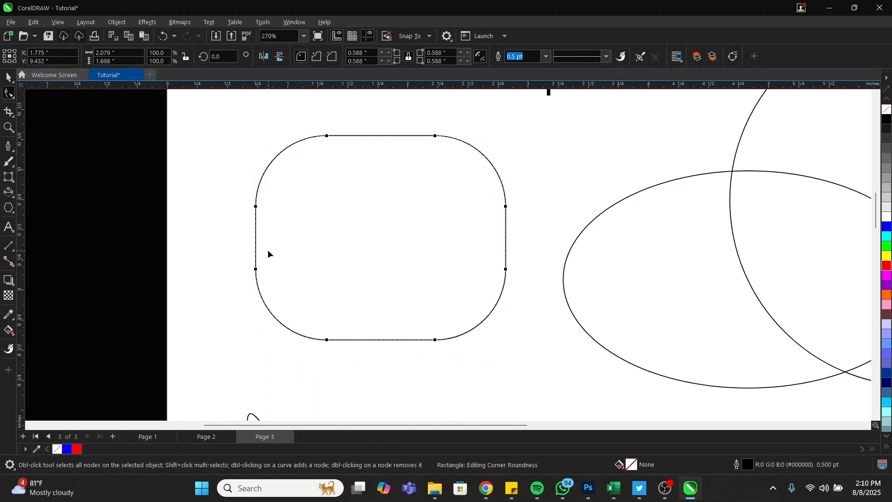
{"action": "left_click_drag", "start_coordinate": [256, 207], "coordinate": [288, 91]}
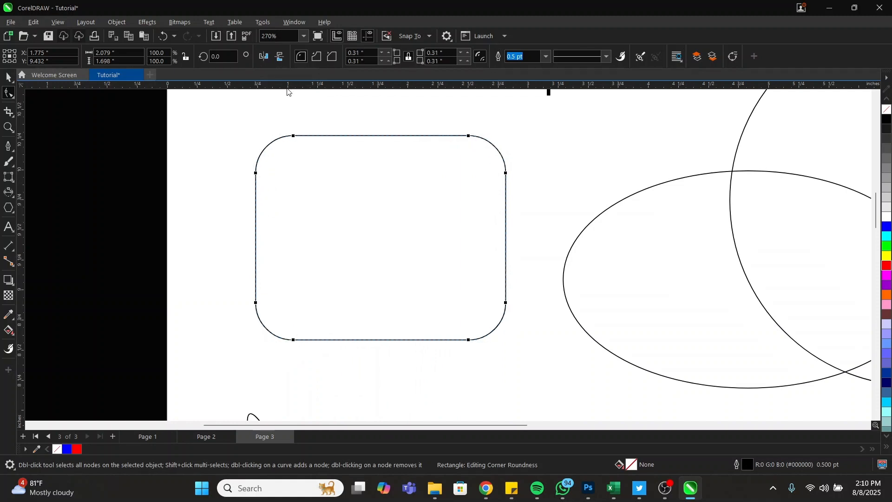
{"action": "left_click", "coordinate": [315, 58]}
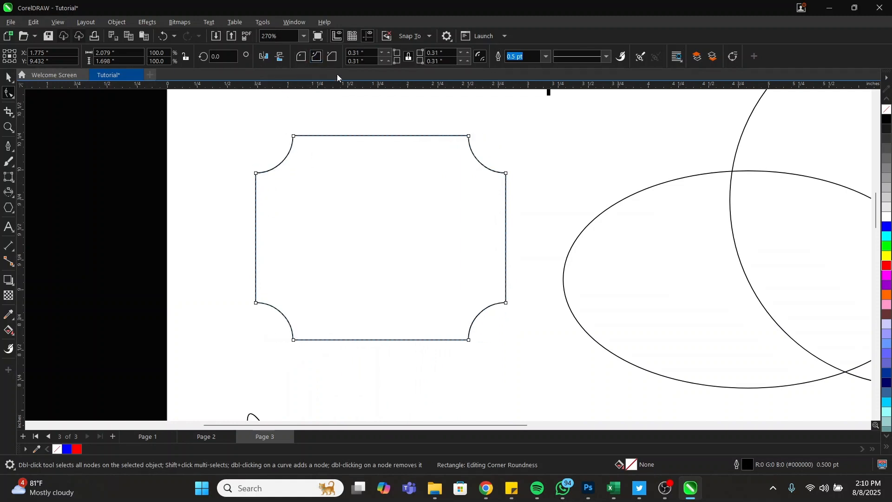
Try chamfered corners on the scalloped rectangle, then make them round and reduce their radius to about 0.071 inches
{"action": "left_click", "coordinate": [332, 56]}
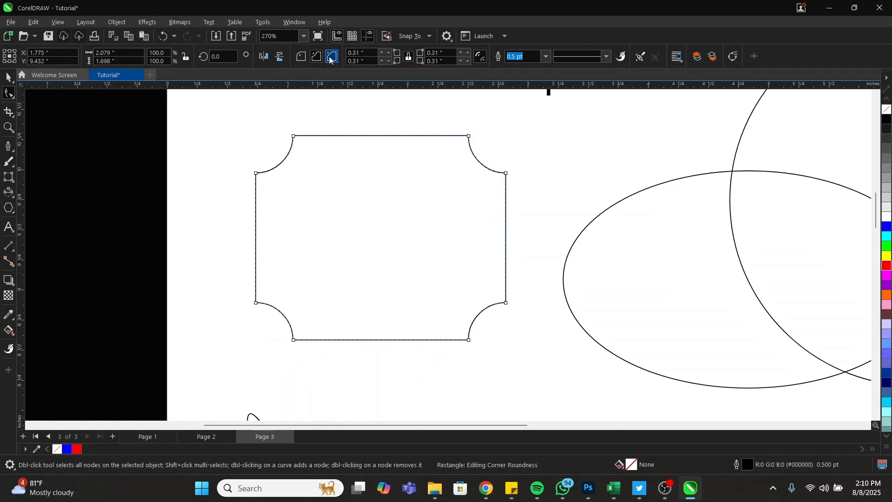
{"action": "left_click", "coordinate": [301, 56]}
{"action": "left_click_drag", "start_coordinate": [294, 136], "coordinate": [256, 144]}
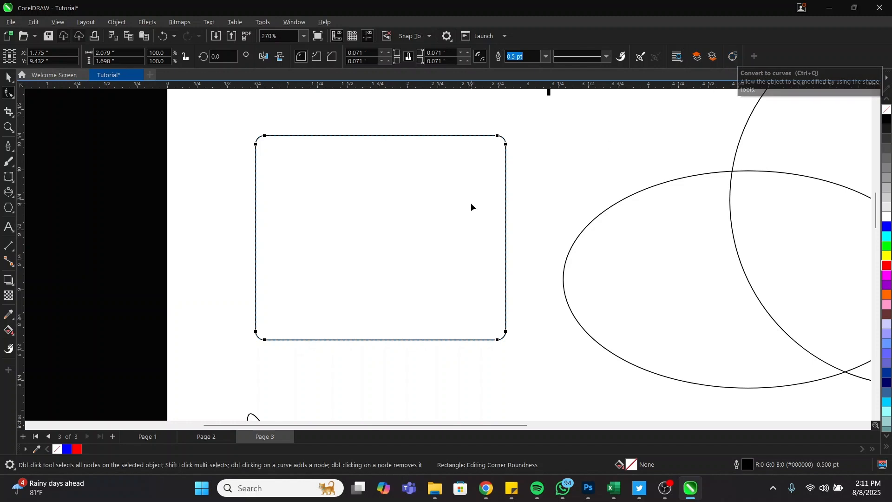
Convert the rounded rectangle to curves and pull two new nodes on its left edge inward to form a notch
{"action": "right_click", "coordinate": [341, 176]}
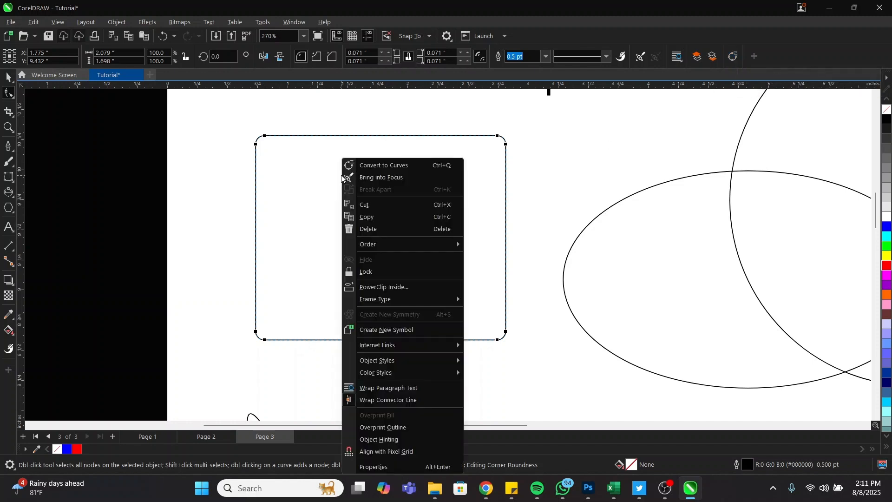
{"action": "left_click", "coordinate": [401, 166]}
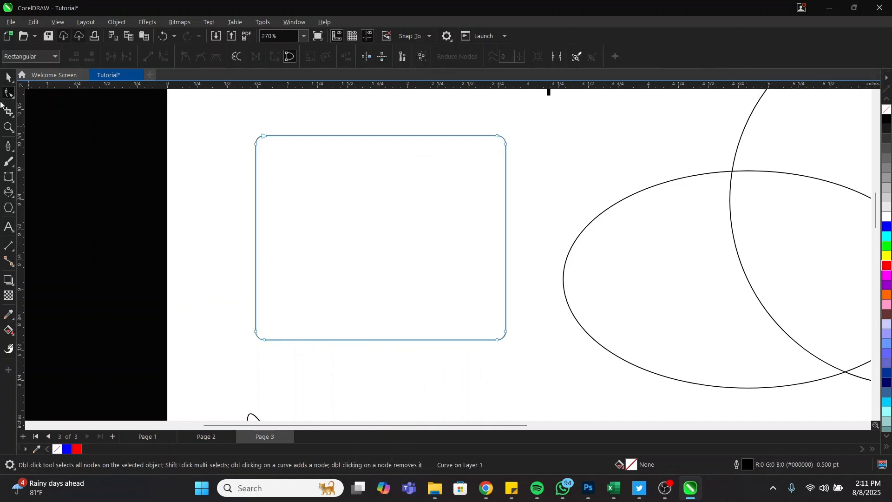
{"action": "left_click", "coordinate": [256, 189]}
{"action": "left_click_drag", "start_coordinate": [255, 190], "coordinate": [324, 195]}
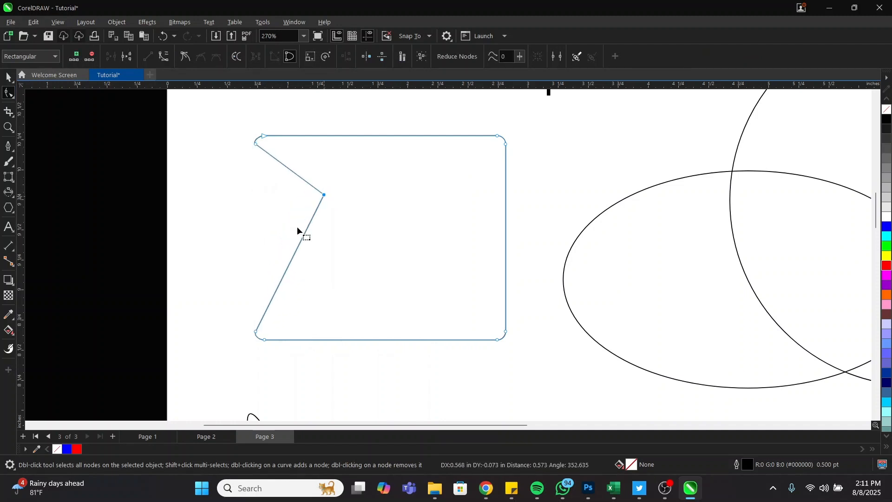
{"action": "left_click_drag", "start_coordinate": [286, 273], "coordinate": [358, 272]}
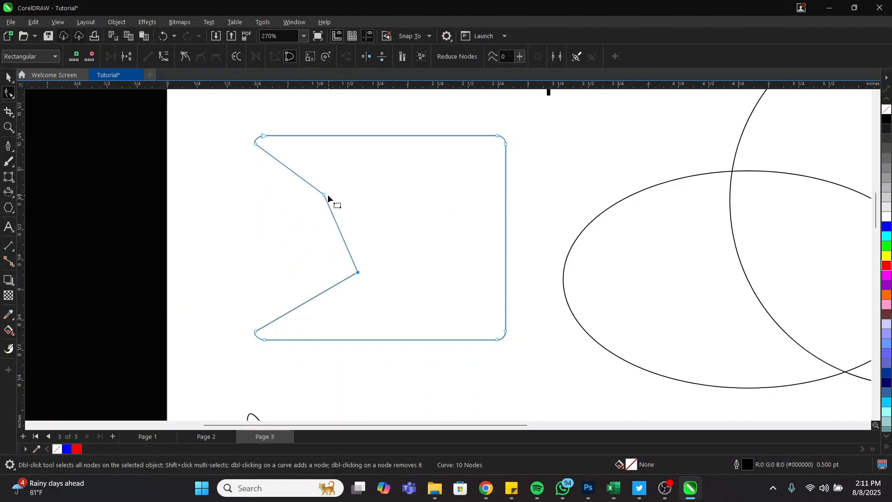
{"action": "left_click_drag", "start_coordinate": [324, 197], "coordinate": [361, 200]}
Fill the notched shape with medium grey and leave node editing
{"action": "left_click", "coordinate": [887, 197]}
{"action": "left_click", "coordinate": [887, 168]}
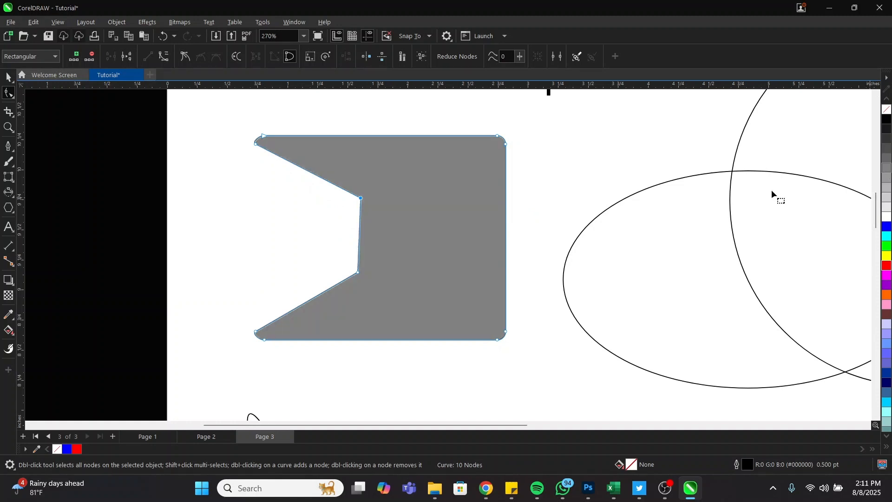
{"action": "scroll", "coordinate": [375, 262], "scroll_direction": "down", "scroll_amount": 4}
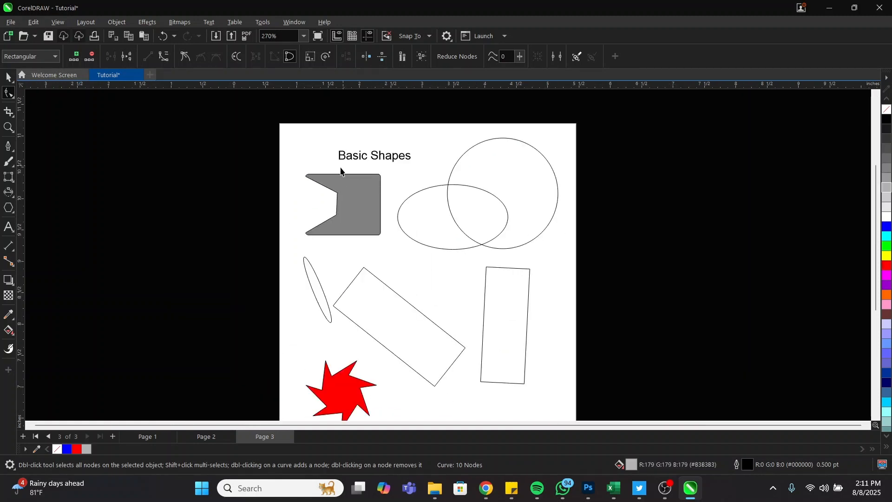
{"action": "key", "text": "space"}
{"action": "scroll", "coordinate": [345, 209], "scroll_direction": "up", "scroll_amount": 1}
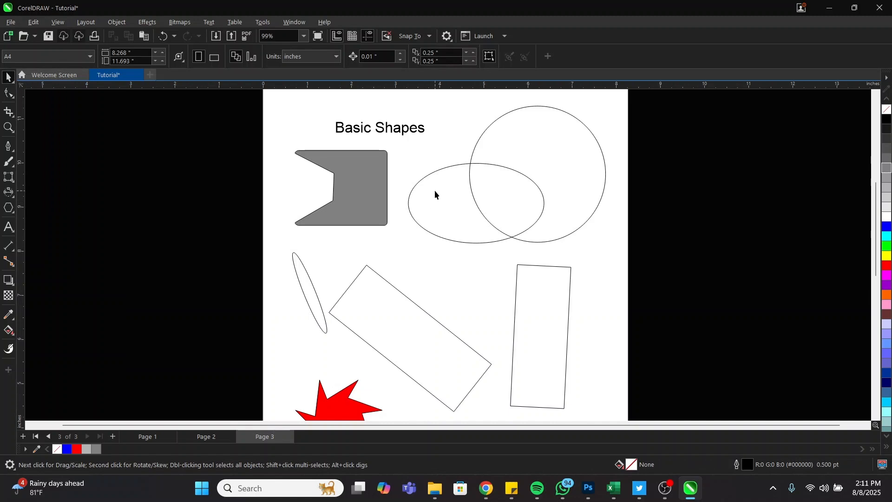
{"action": "scroll", "coordinate": [416, 201], "scroll_direction": "down", "scroll_amount": 2}
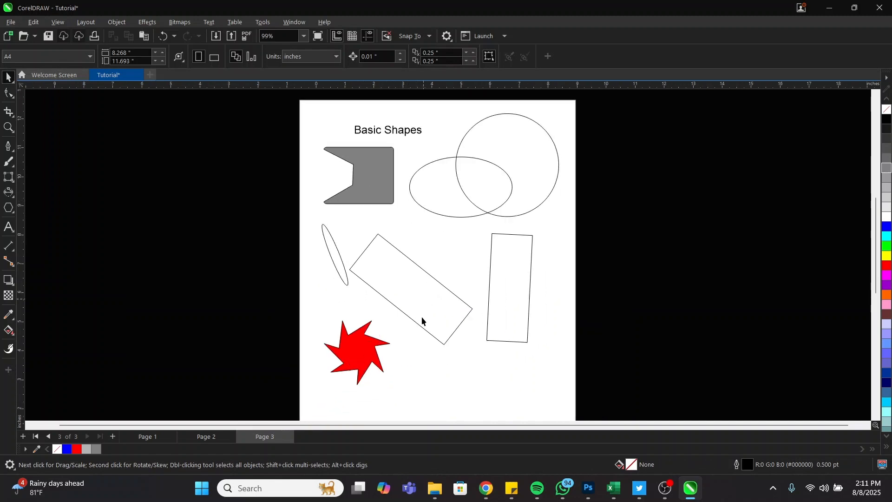
Draw a five-pointed star about 1.3 by 1.24 inches in the empty area below the red star
{"action": "scroll", "coordinate": [422, 318], "scroll_direction": "up", "scroll_amount": 2}
{"action": "left_click", "coordinate": [333, 357]}
{"action": "scroll", "coordinate": [404, 321], "scroll_direction": "down", "scroll_amount": 2}
{"action": "scroll", "coordinate": [406, 322], "scroll_direction": "up", "scroll_amount": 4}
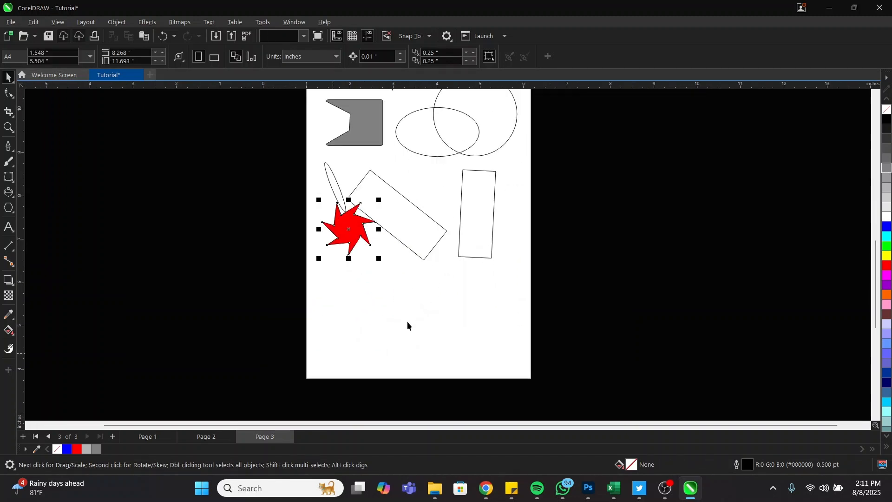
{"action": "left_click", "coordinate": [8, 208]}
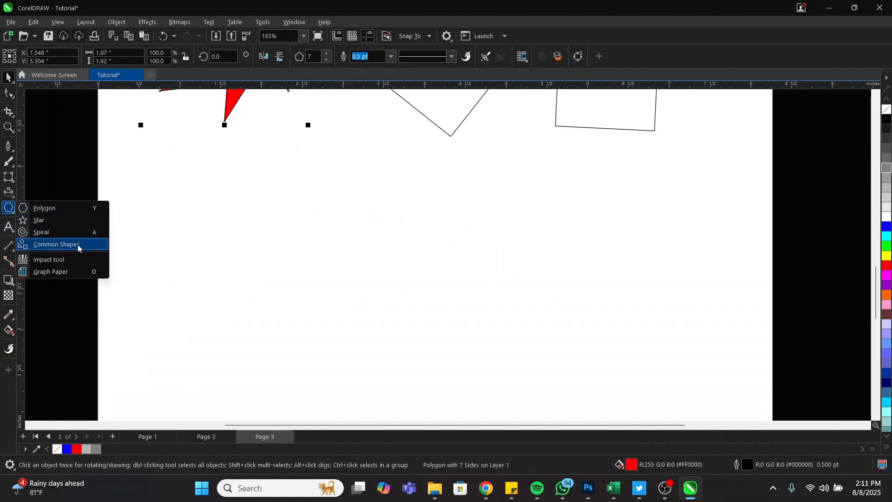
{"action": "left_click", "coordinate": [53, 219]}
{"action": "left_click_drag", "start_coordinate": [177, 203], "coordinate": [259, 315]}
Draw a spiral to the right of the five-pointed star
{"action": "left_click", "coordinate": [9, 212]}
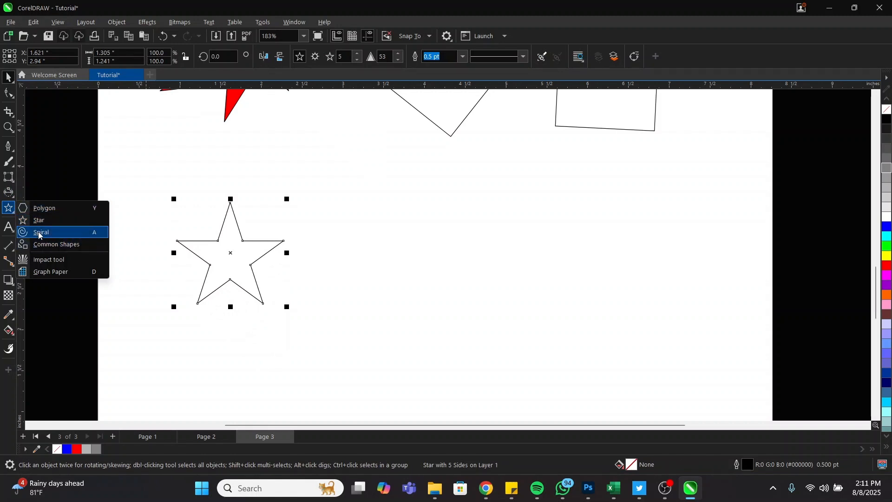
{"action": "left_click", "coordinate": [50, 233]}
{"action": "left_click_drag", "start_coordinate": [433, 203], "coordinate": [537, 307]}
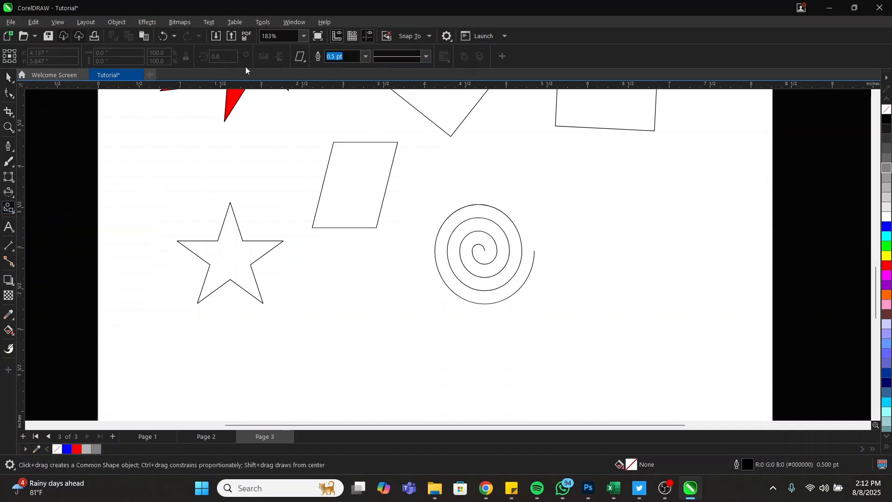
Draw a cylinder from the basic common shapes, about 1.23 by 2.15 inches, to the right of the spiral
{"action": "left_click", "coordinate": [302, 61]}
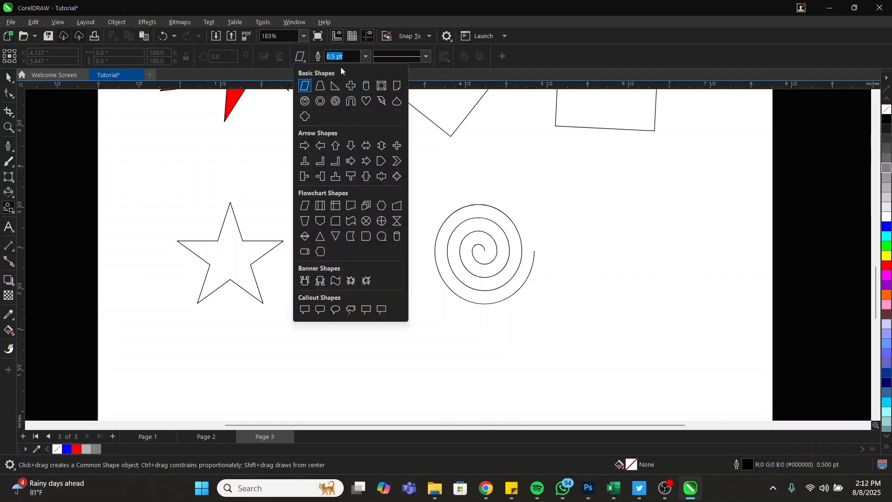
{"action": "left_click", "coordinate": [367, 85]}
{"action": "left_click_drag", "start_coordinate": [555, 193], "coordinate": [655, 278]}
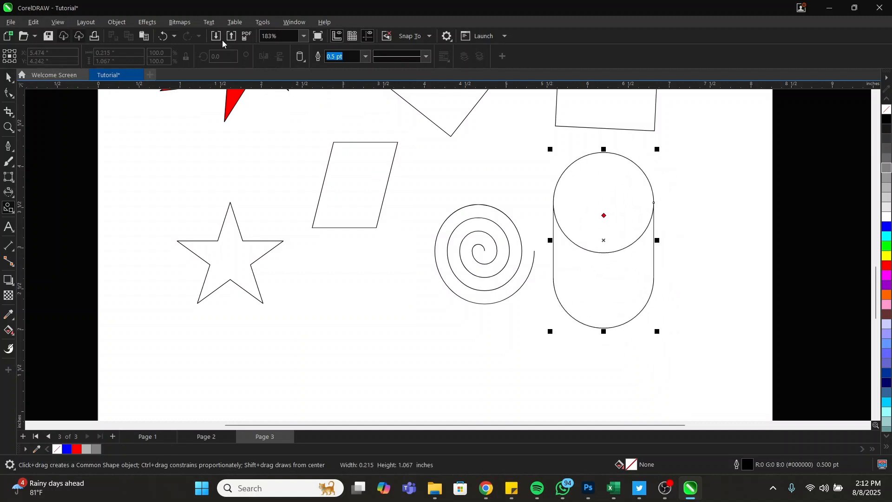
Draw an upright triangle from the flowchart shapes below the parallelogram
{"action": "left_click", "coordinate": [301, 57]}
{"action": "left_click", "coordinate": [321, 236]}
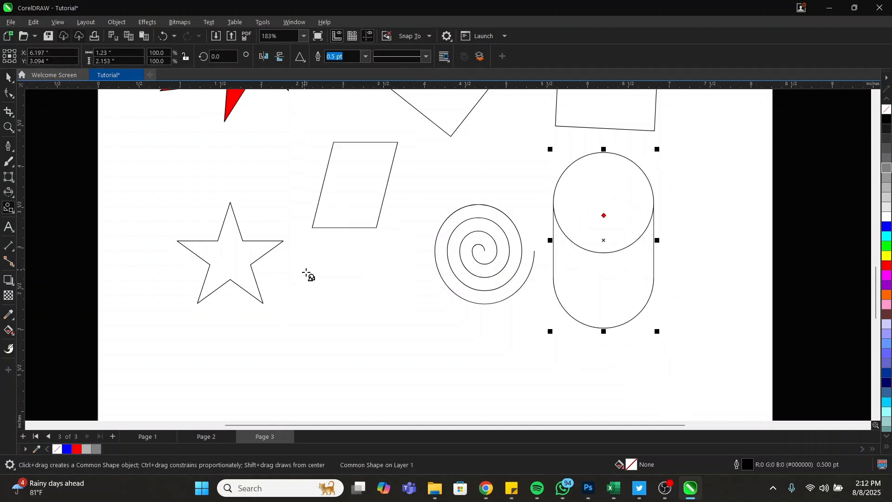
{"action": "left_click_drag", "start_coordinate": [302, 268], "coordinate": [409, 374]}
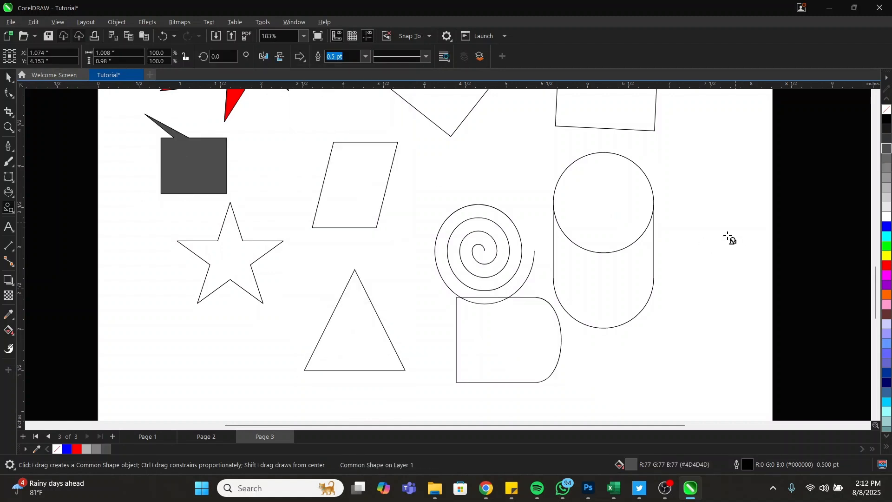
Draw a right-pointing arrow about 0.79 by 0.83 inches beside the cylinder and a down-pointing arrow about 0.93 by 1.25 inches beside the parallelogram
{"action": "left_click_drag", "start_coordinate": [739, 219], "coordinate": [668, 293]}
{"action": "left_click", "coordinate": [301, 56]}
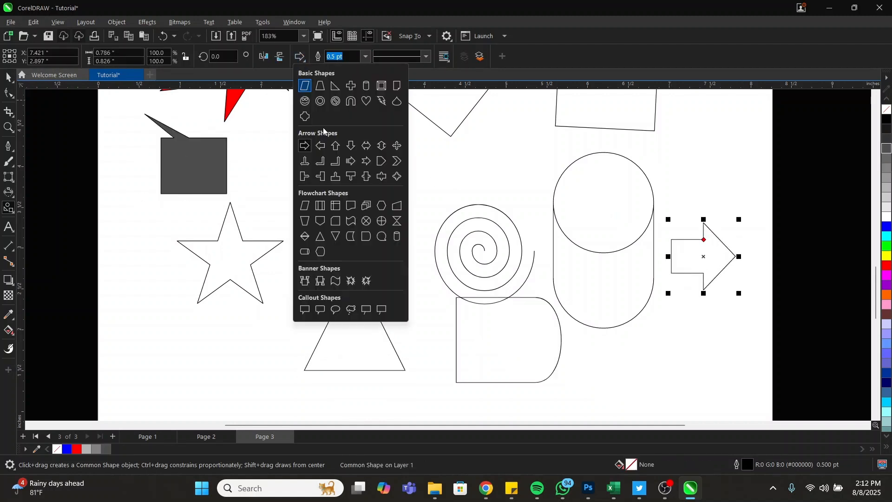
{"action": "left_click", "coordinate": [351, 146]}
{"action": "left_click_drag", "start_coordinate": [394, 142], "coordinate": [469, 245]}
{"action": "key", "text": "space"}
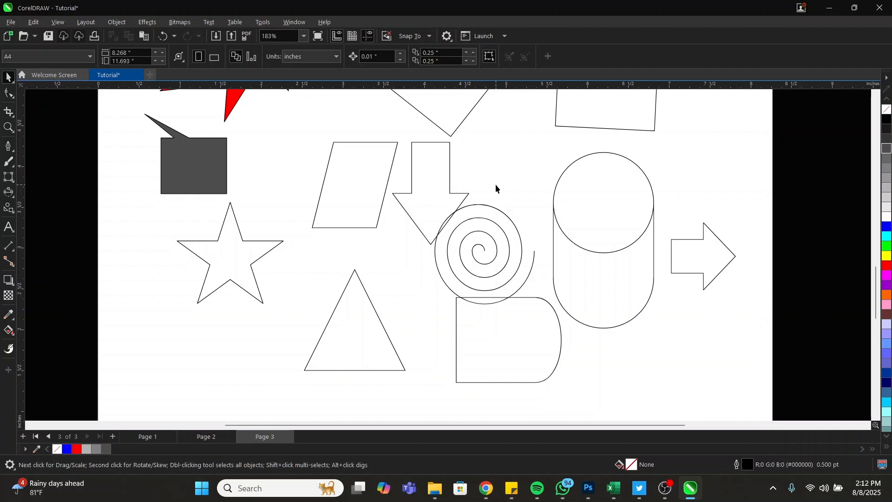
Review the contents of the document's existing pages and return to page 3 with nothing selected
{"action": "scroll", "coordinate": [372, 262], "scroll_direction": "down", "scroll_amount": 5}
{"action": "scroll", "coordinate": [374, 116], "scroll_direction": "up", "scroll_amount": 4}
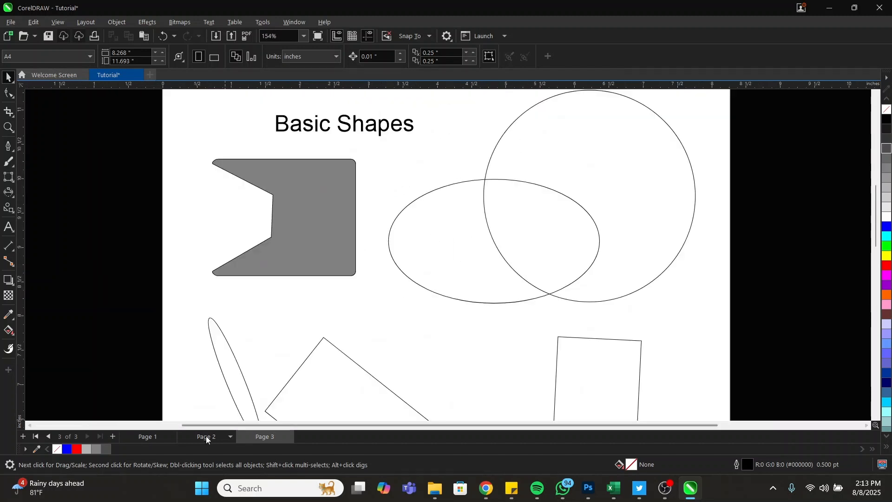
{"action": "left_click", "coordinate": [207, 438]}
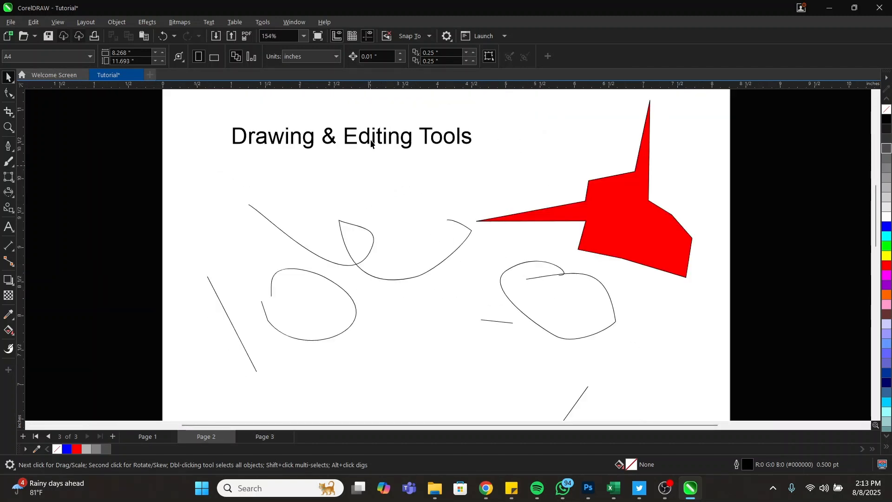
{"action": "left_click", "coordinate": [151, 439]}
{"action": "scroll", "coordinate": [382, 213], "scroll_direction": "down", "scroll_amount": 3}
{"action": "scroll", "coordinate": [383, 213], "scroll_direction": "down", "scroll_amount": 2}
{"action": "scroll", "coordinate": [382, 213], "scroll_direction": "up", "scroll_amount": 3}
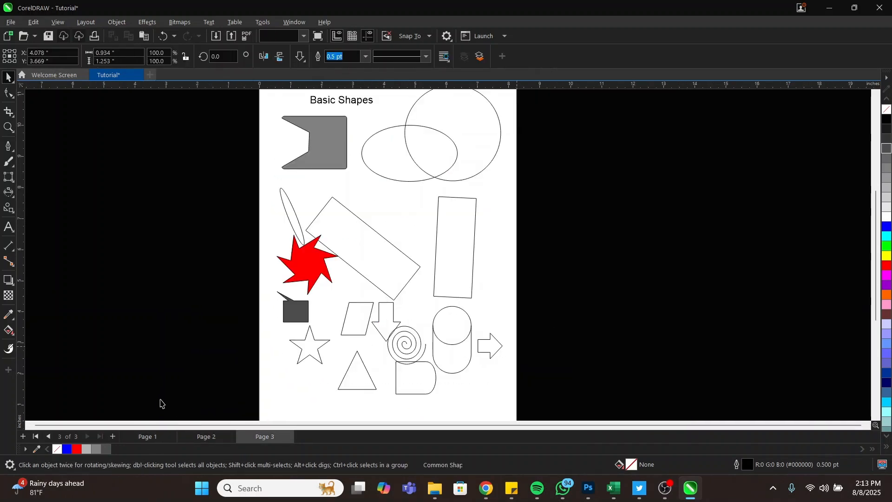
{"action": "left_click", "coordinate": [160, 403]}
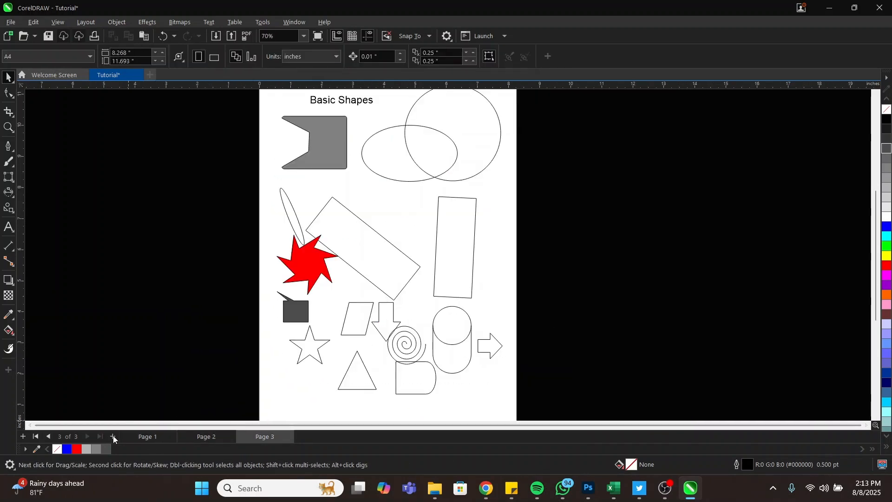
Add a fourth page and enter the artistic text title "Text Tool & Table Tool" near its top
{"action": "left_click", "coordinate": [113, 437]}
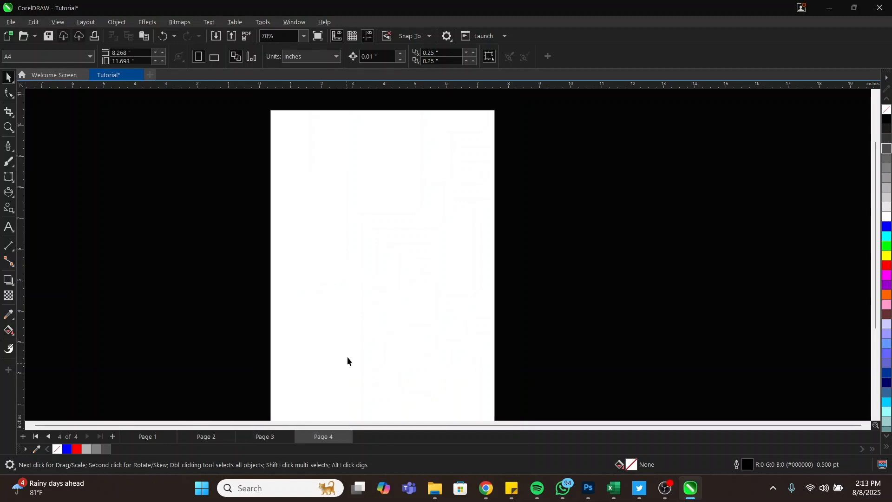
{"action": "left_click", "coordinate": [9, 227]}
{"action": "left_click", "coordinate": [303, 141]}
{"action": "type", "text": "Text Tool & Table Tool"}
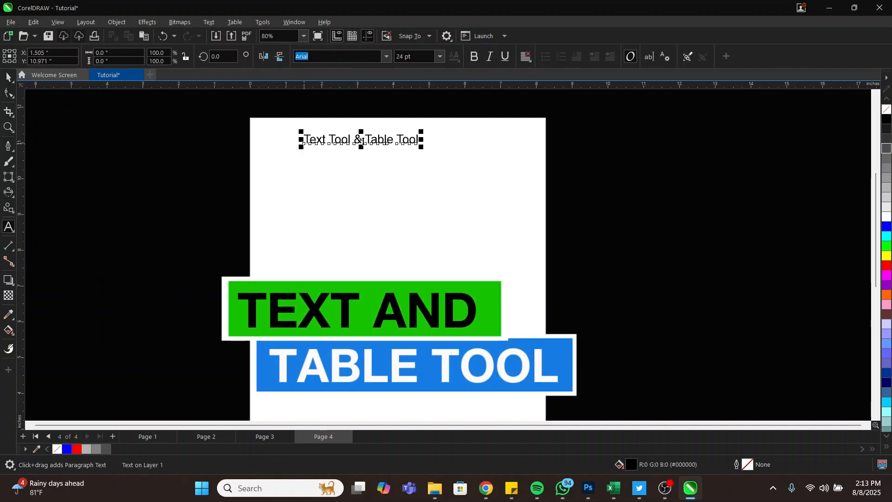
Move the title down and left to about X 2.36, Y 10.58 inches and deselect it
{"action": "key", "text": "ctrl+space"}
{"action": "left_click_drag", "start_coordinate": [361, 141], "coordinate": [335, 158]}
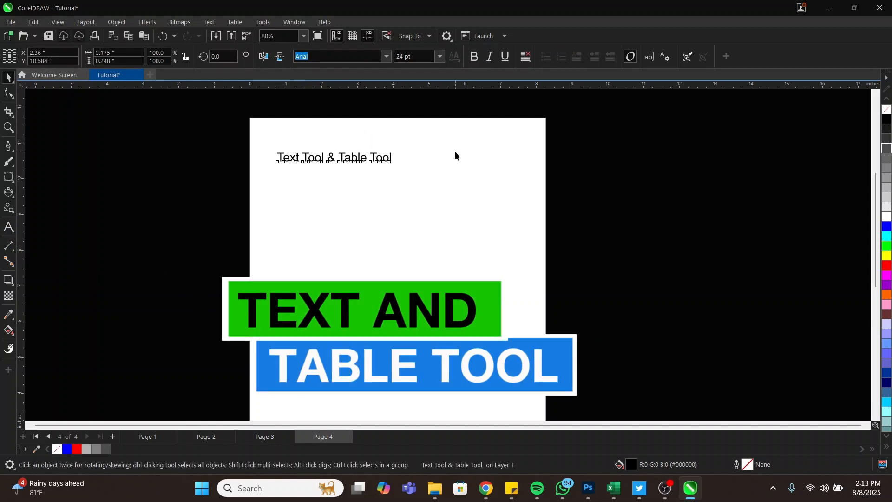
{"action": "left_click", "coordinate": [348, 188]}
{"action": "scroll", "coordinate": [346, 188], "scroll_direction": "up", "scroll_amount": 1}
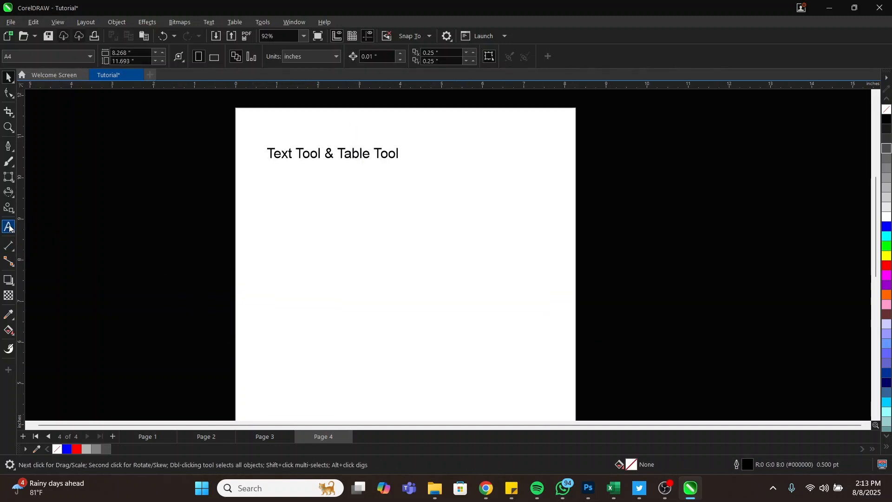
Enter five lines of random letters as artistic text below the title, from "feggrgjrhgirgr" to "djvjkdkdbkjdbvbv"
{"action": "key", "text": "F8"}
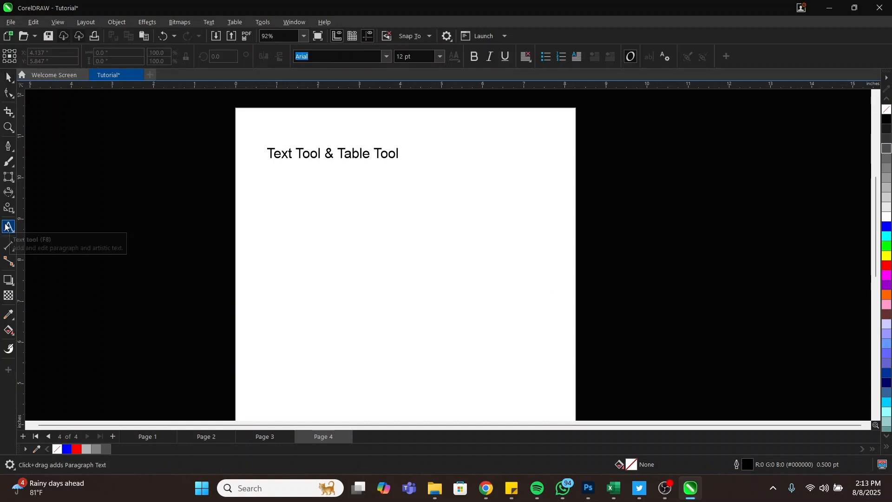
{"action": "left_click", "coordinate": [5, 226]}
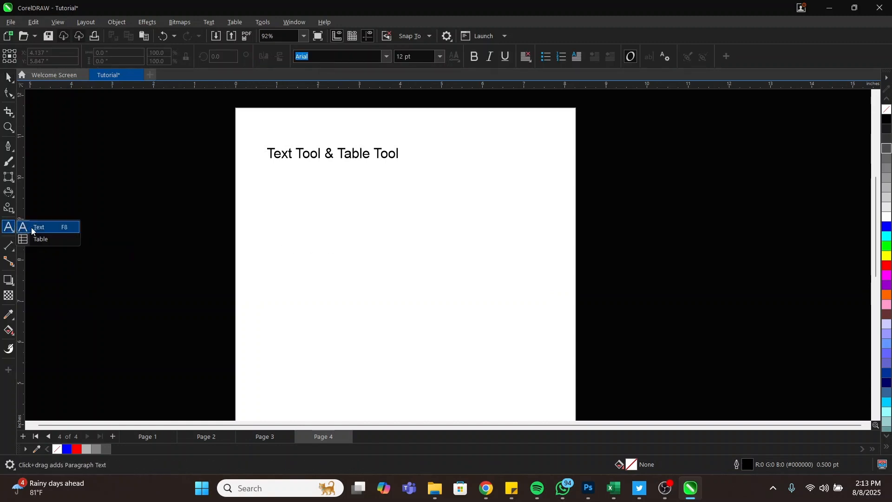
{"action": "left_click", "coordinate": [32, 228]}
{"action": "left_click", "coordinate": [15, 230]}
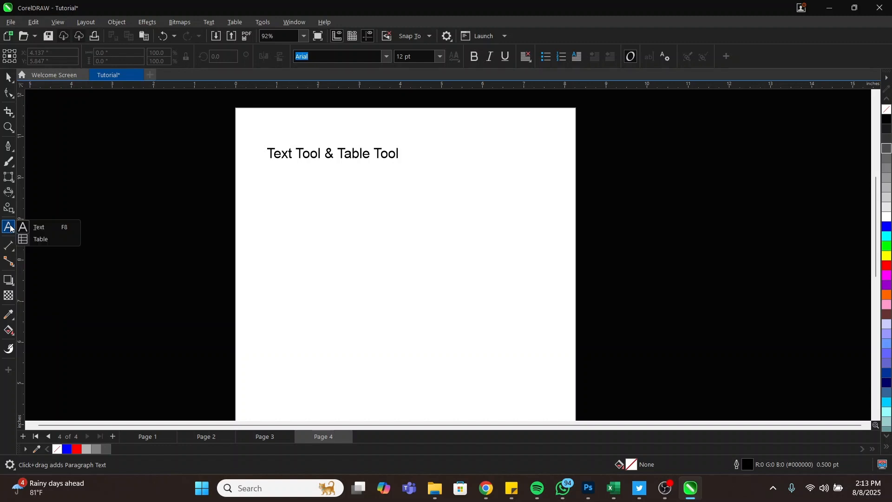
{"action": "left_click", "coordinate": [36, 229]}
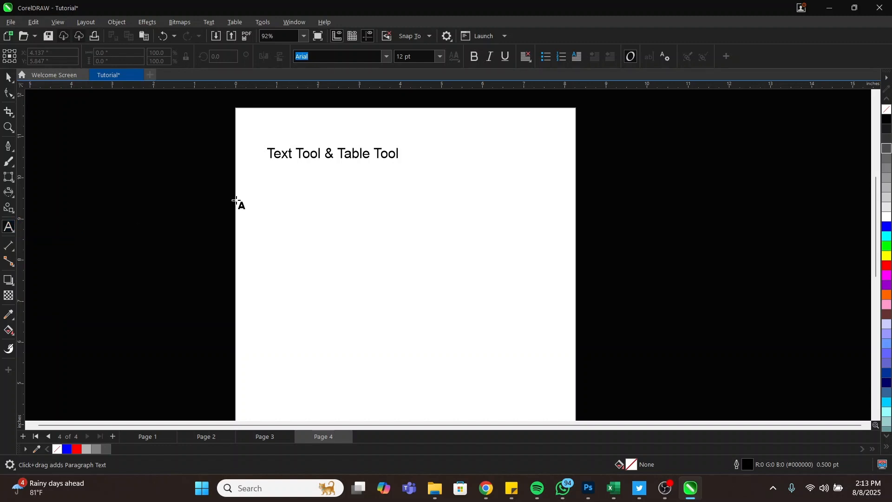
{"action": "left_click", "coordinate": [271, 207]}
{"action": "type", "text": "fe"}
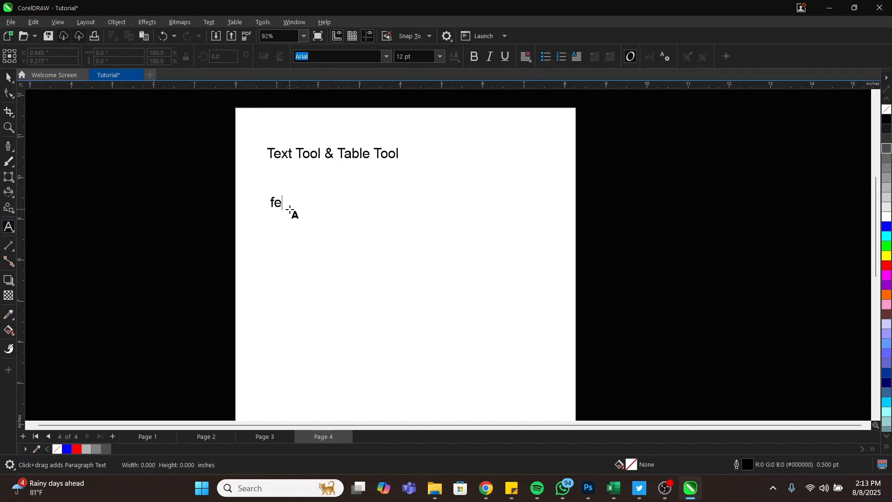
{"action": "type", "text": "ggrgjrhgirgr"}
{"action": "key", "text": "Return"}
{"action": "type", "text": "gdhgdhgh"}
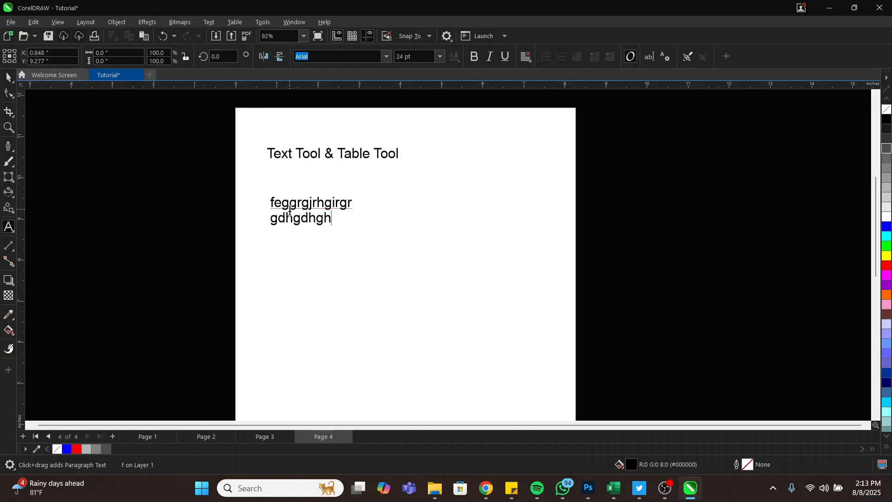
{"action": "type", "text": "diohof"}
{"action": "key", "text": "Return"}
{"action": "type", "text": ";shdvjdhhdhgds"}
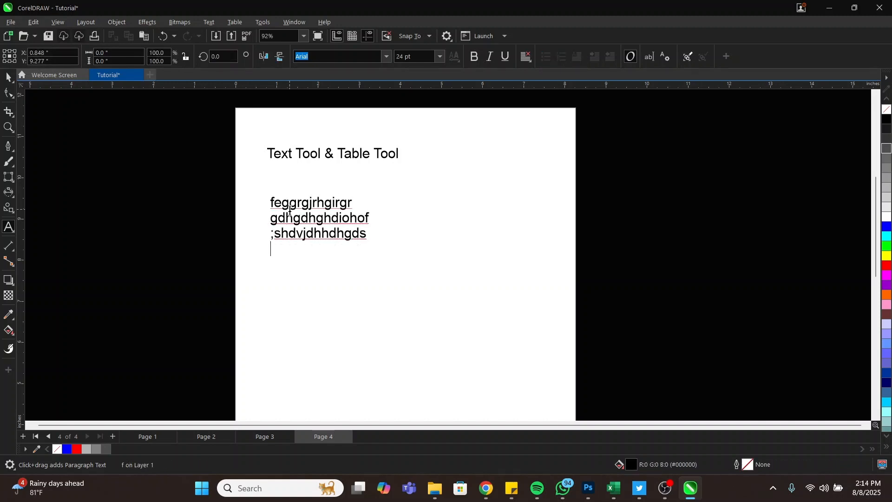
{"action": "type", "text": " dvdvjgghud"}
{"action": "type", "text": "d djvjkdkd"}
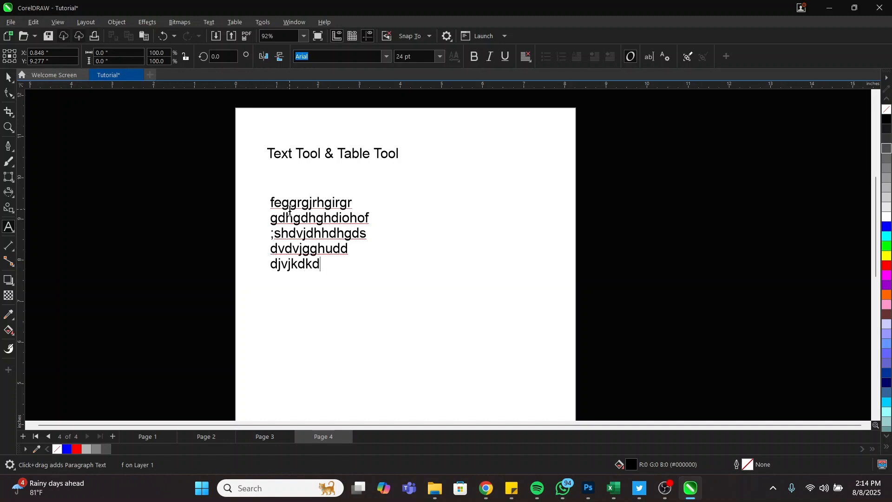
{"action": "type", "text": "bkjdbvbv"}
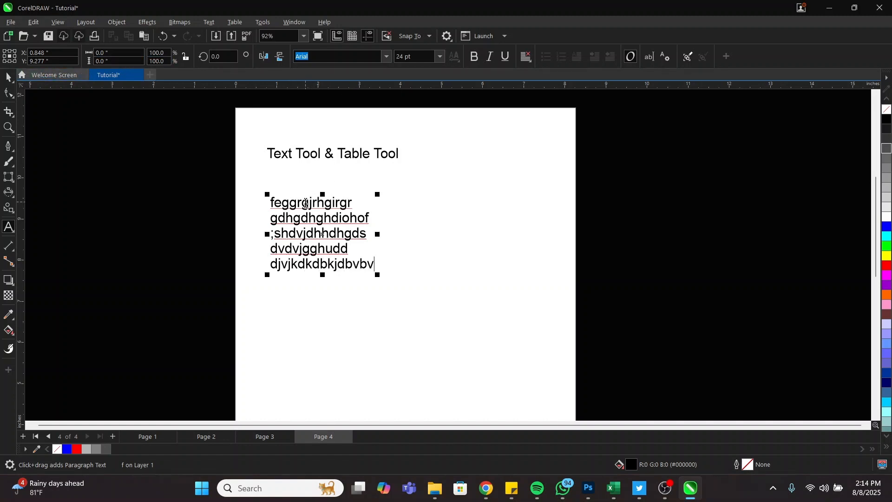
Place a copy of the five-line text block below and to the right of the original and replace its content with "ZeroBox"
{"action": "key", "text": "ctrl+space"}
{"action": "left_click_drag", "start_coordinate": [329, 202], "coordinate": [390, 308]}
{"action": "double_click", "coordinate": [386, 303]}
{"action": "key", "text": "ctrl+a"}
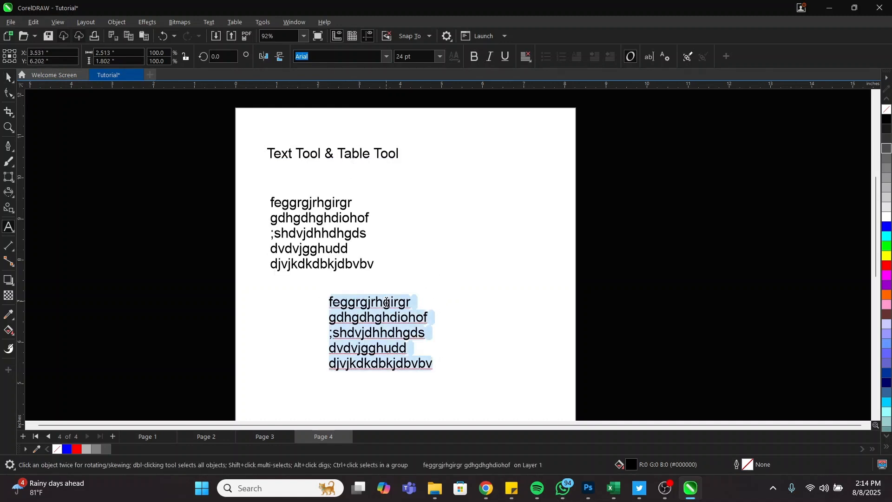
{"action": "type", "text": "ZeroBox"}
{"action": "key", "text": "ctrl+space"}
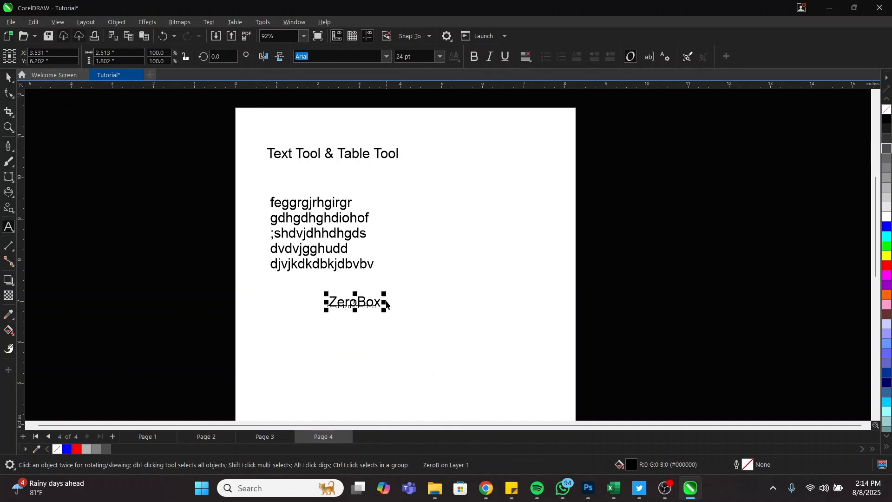
Enlarge the ZeroBox text proportionally to about 54 pt, roughly 2.83 inches wide
{"action": "left_click_drag", "start_coordinate": [426, 337], "coordinate": [440, 344]}
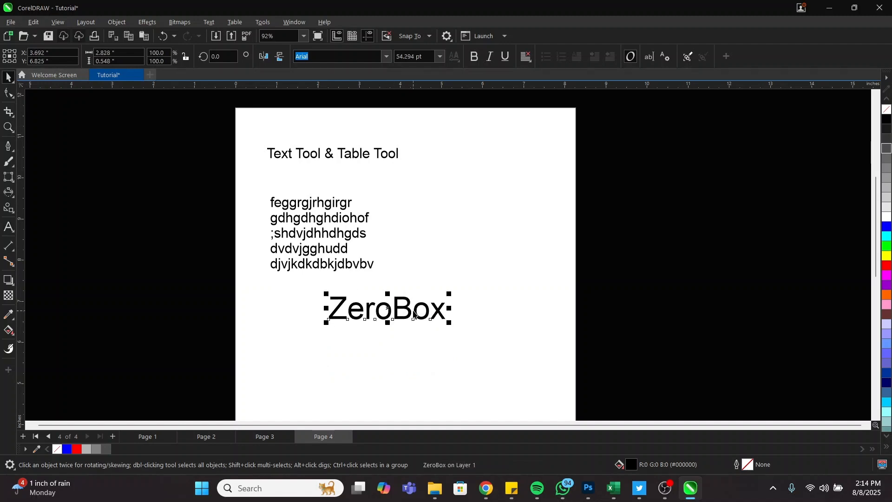
{"action": "left_click", "coordinate": [423, 315]}
{"action": "left_click", "coordinate": [403, 313]}
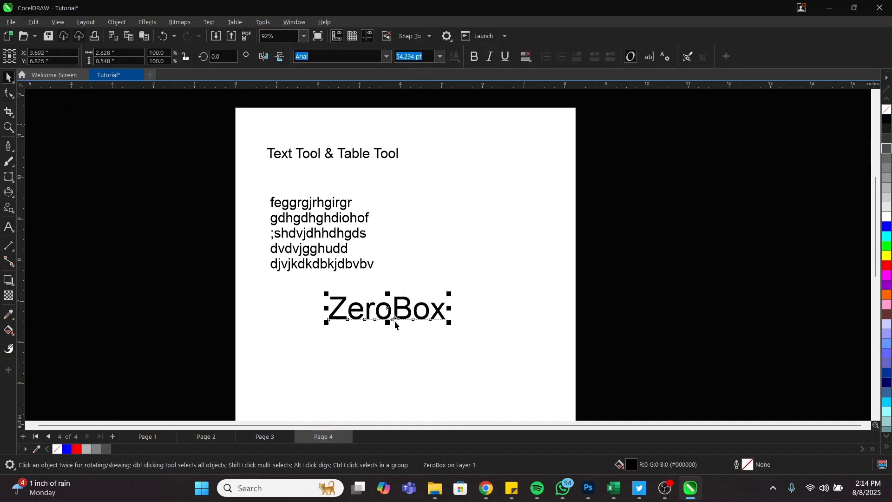
Try the fonts Montserrat Bold, MS UI Gothic and Neilvard Three on the ZeroBox text
{"action": "left_click", "coordinate": [386, 56]}
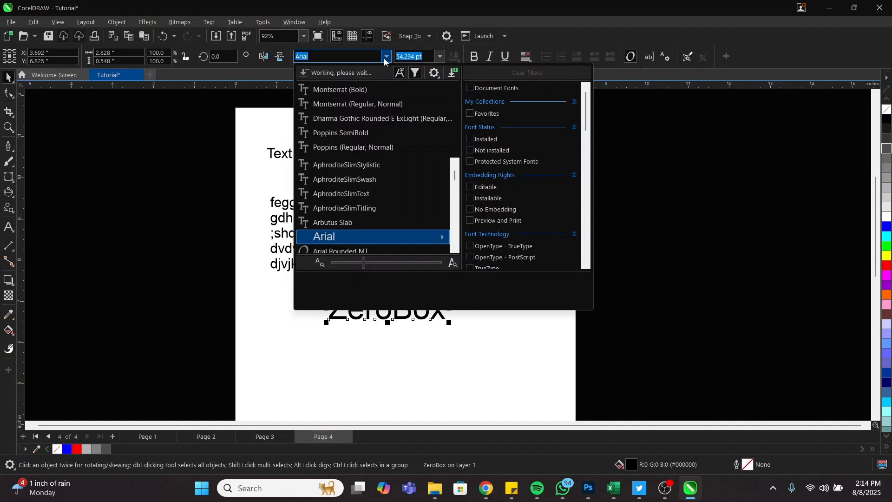
{"action": "left_click", "coordinate": [355, 90]}
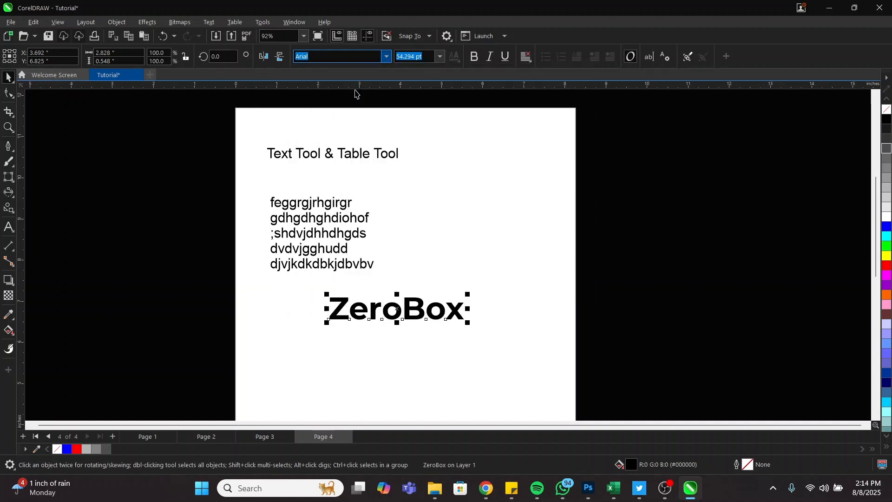
{"action": "left_click", "coordinate": [386, 56]}
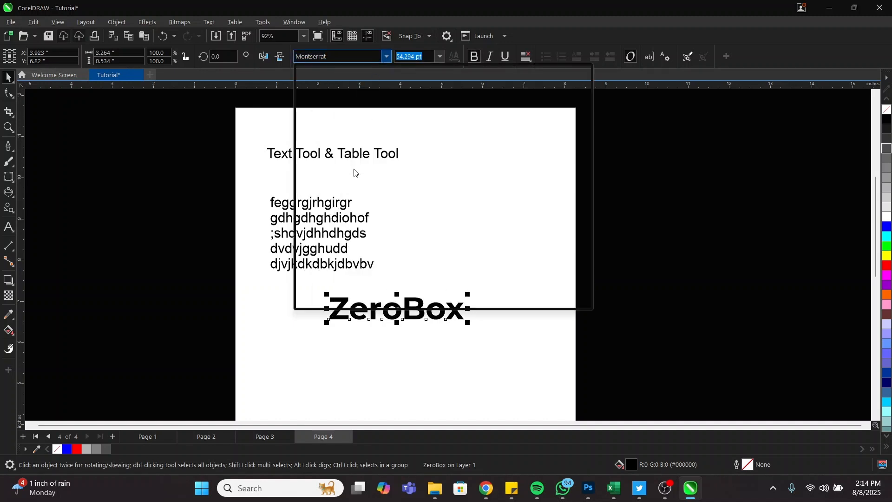
{"action": "scroll", "coordinate": [362, 211], "scroll_direction": "down", "scroll_amount": 3}
{"action": "left_click", "coordinate": [356, 180]}
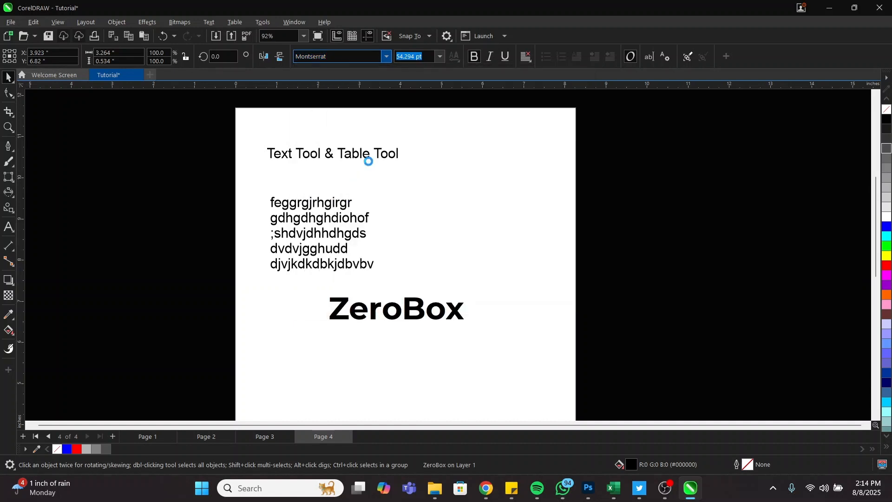
{"action": "key", "text": "alt+Down"}
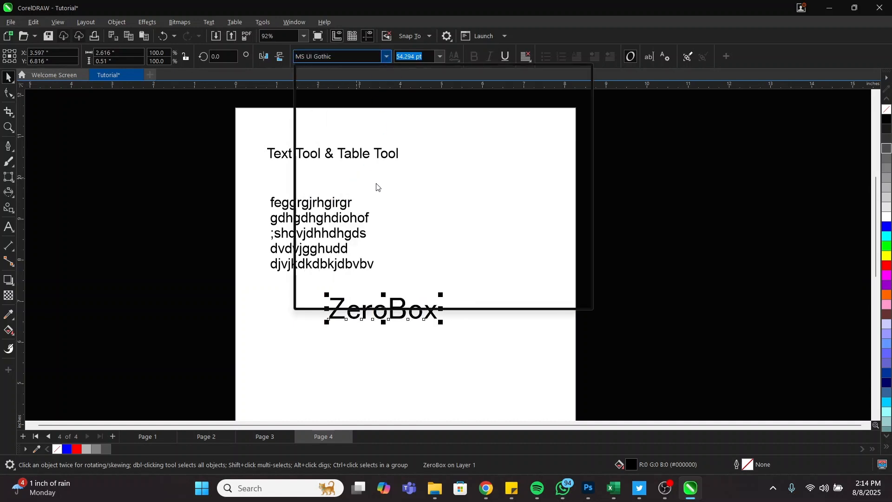
{"action": "scroll", "coordinate": [369, 194], "scroll_direction": "down", "scroll_amount": 5}
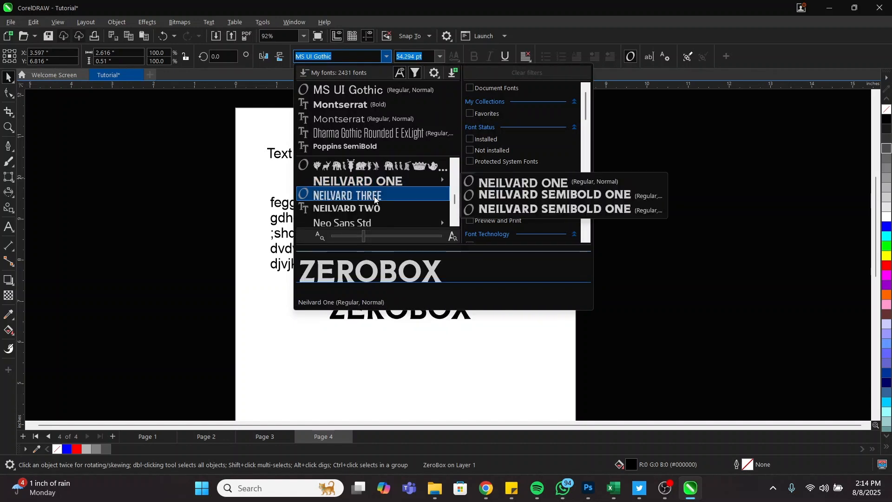
{"action": "left_click", "coordinate": [373, 195]}
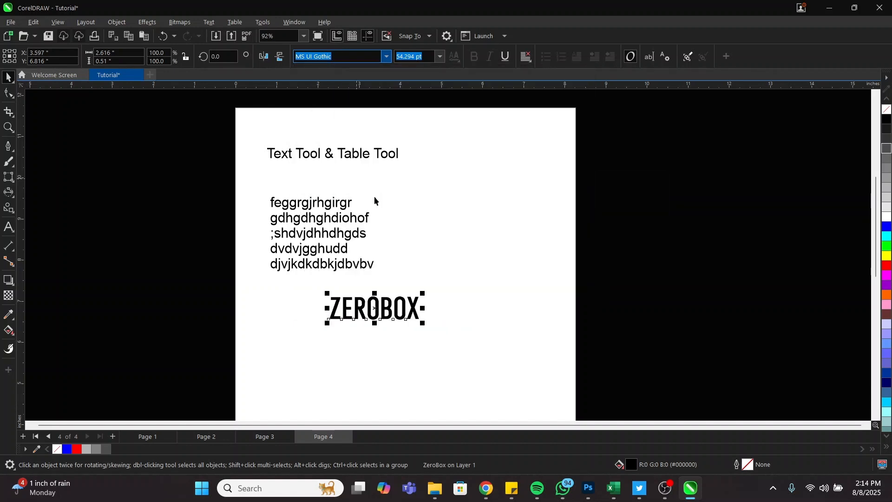
Set the ZeroBox text's font to Oh My Baby, then enlarge it to about 83 pt and shift it slightly left
{"action": "left_click", "coordinate": [384, 57]}
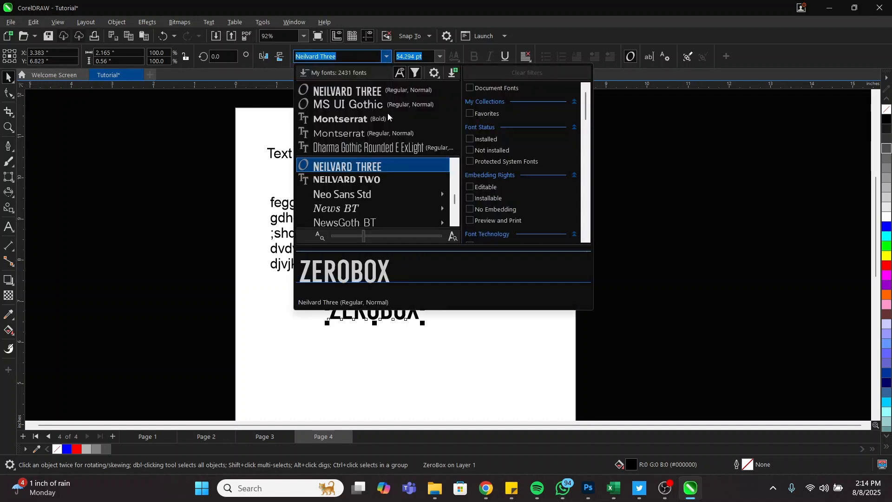
{"action": "scroll", "coordinate": [364, 190], "scroll_direction": "down", "scroll_amount": 3}
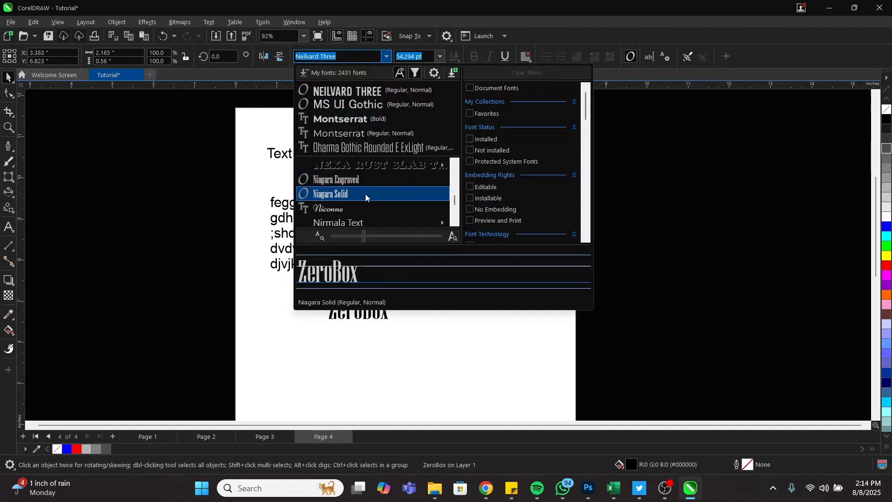
{"action": "scroll", "coordinate": [365, 194], "scroll_direction": "down", "scroll_amount": 2}
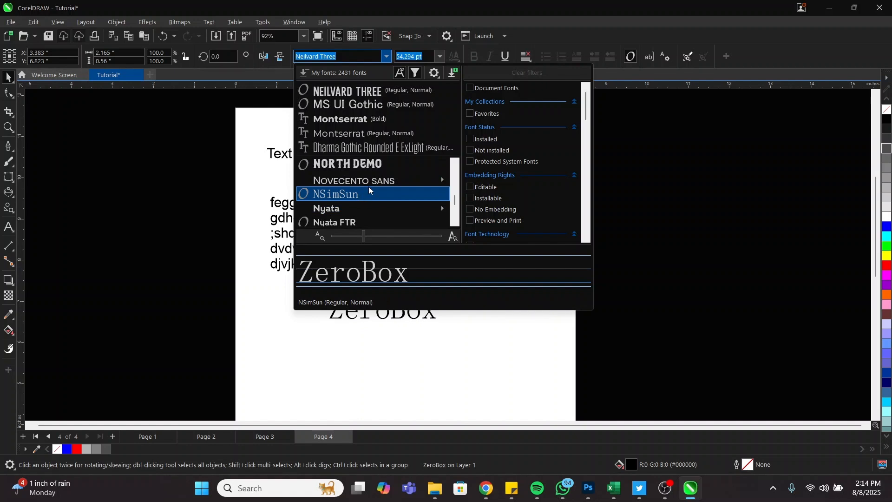
{"action": "scroll", "coordinate": [369, 190], "scroll_direction": "down", "scroll_amount": 1}
{"action": "left_click", "coordinate": [364, 198]}
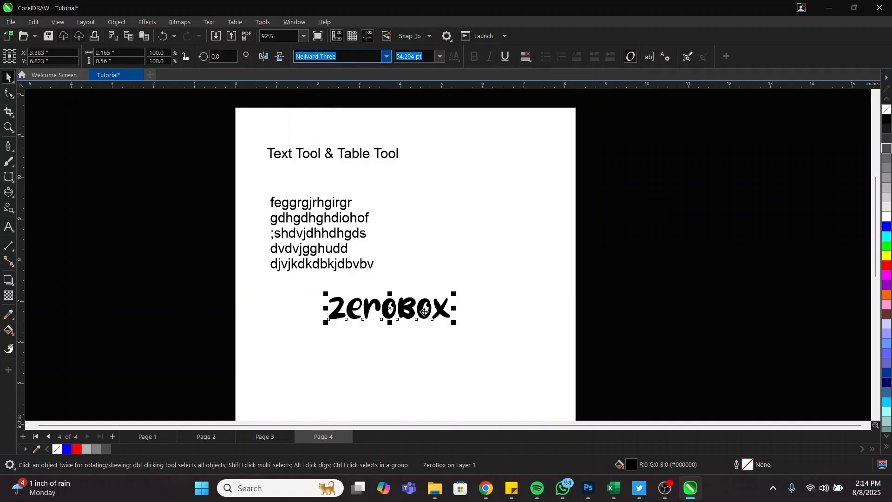
{"action": "left_click_drag", "start_coordinate": [454, 323], "coordinate": [517, 364]}
{"action": "left_click_drag", "start_coordinate": [496, 318], "coordinate": [478, 316]}
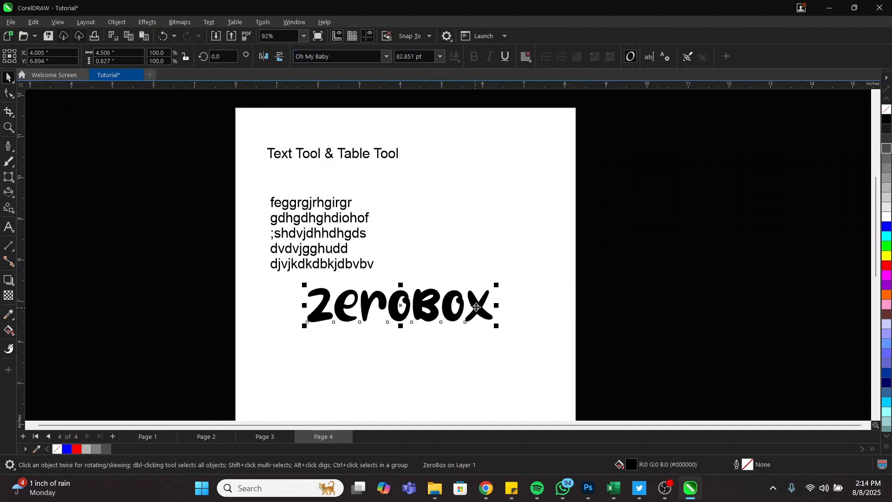
Try a very small preset font size on the ZeroBox text, then set it to 36 pt
{"action": "left_click", "coordinate": [440, 56]}
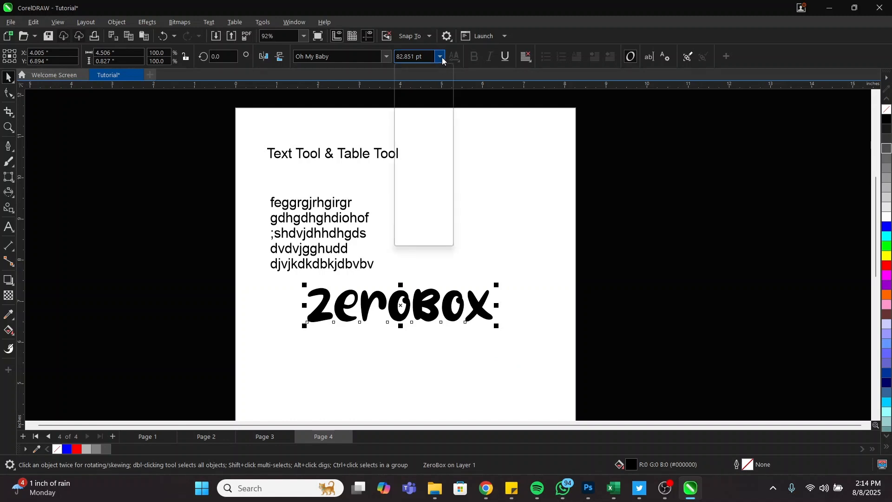
{"action": "left_click", "coordinate": [411, 112]}
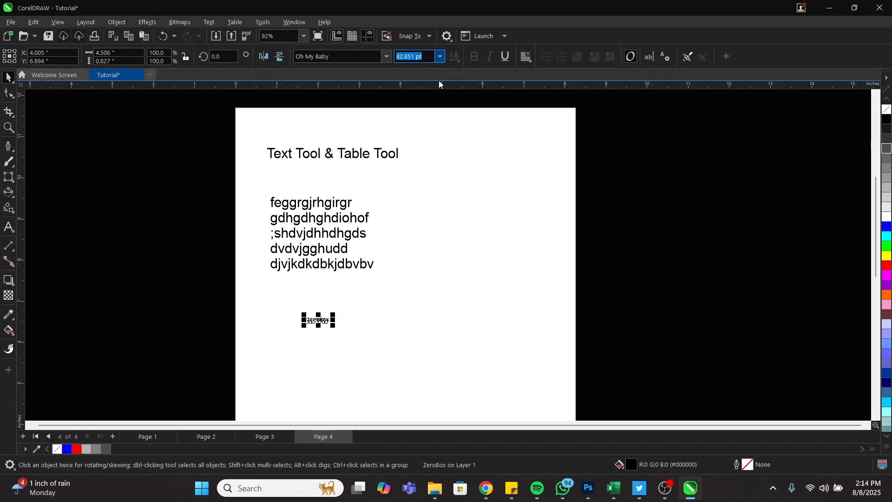
{"action": "left_click", "coordinate": [439, 59]}
{"action": "left_click", "coordinate": [419, 187]}
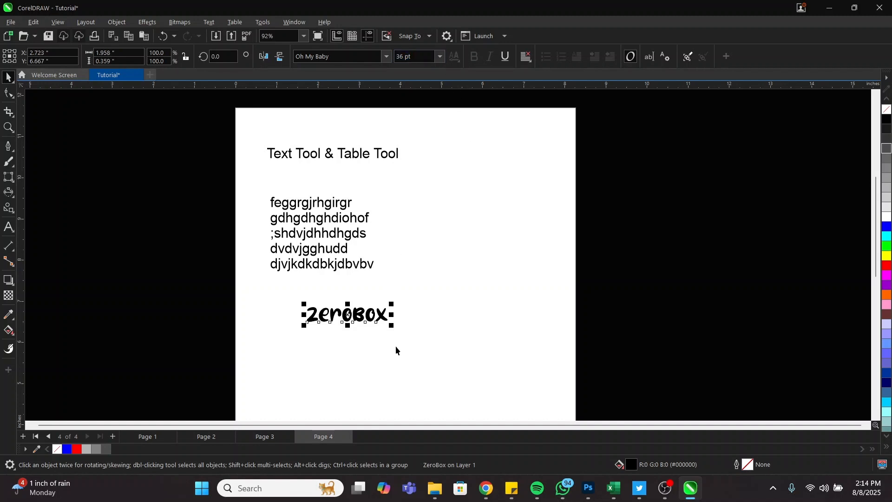
Scale the ZeroBox text freehand from its corners until it is about 5.12 by 1.06 inches, about 106 pt
{"action": "scroll", "coordinate": [371, 348], "scroll_direction": "up", "scroll_amount": 2}
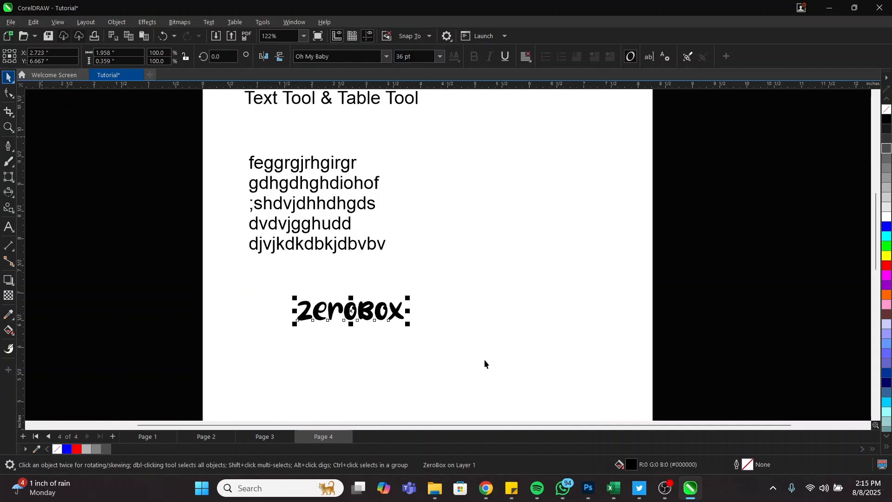
{"action": "scroll", "coordinate": [404, 343], "scroll_direction": "up", "scroll_amount": 1}
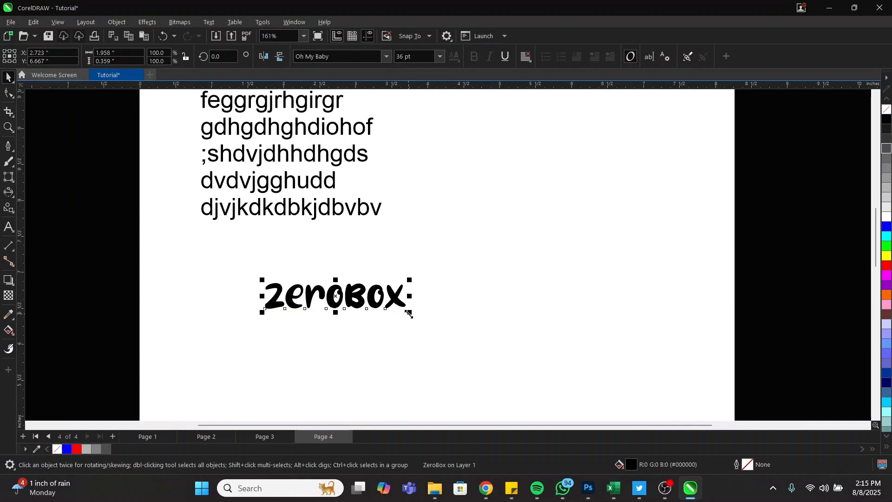
{"action": "left_click_drag", "start_coordinate": [407, 314], "coordinate": [611, 384]}
{"action": "left_click_drag", "start_coordinate": [609, 280], "coordinate": [567, 312]}
{"action": "left_click_drag", "start_coordinate": [430, 352], "coordinate": [496, 366]}
{"action": "left_click_drag", "start_coordinate": [384, 259], "coordinate": [399, 309]}
{"action": "left_click_drag", "start_coordinate": [493, 309], "coordinate": [638, 216]}
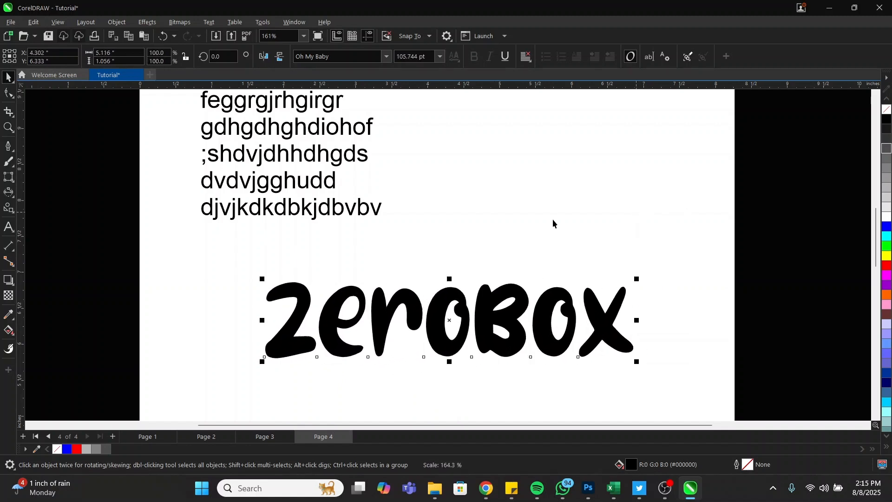
Move the five-line text block to about X 1.75, Y 8.55 inches and the ZeroBox text to about X 3.91, Y 6.50 inches
{"action": "scroll", "coordinate": [557, 343], "scroll_direction": "down", "scroll_amount": 1}
{"action": "left_click_drag", "start_coordinate": [427, 227], "coordinate": [412, 213]}
{"action": "scroll", "coordinate": [455, 215], "scroll_direction": "up", "scroll_amount": 1}
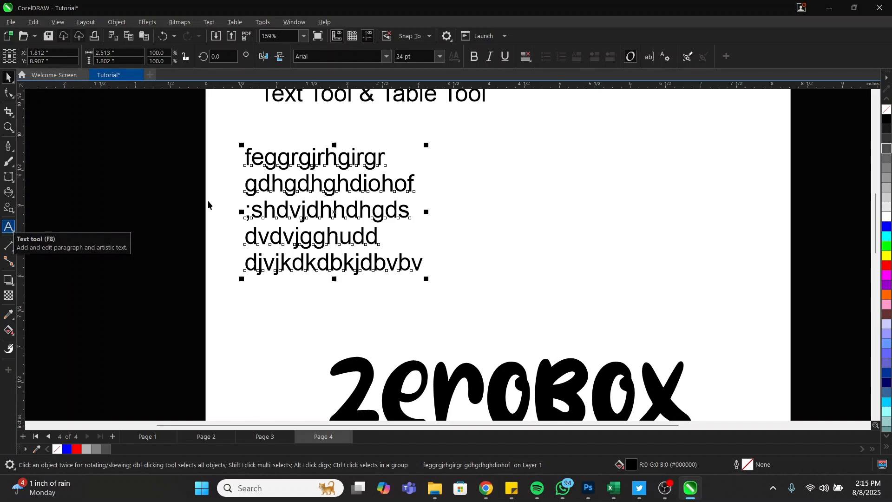
{"action": "left_click_drag", "start_coordinate": [325, 168], "coordinate": [321, 194]}
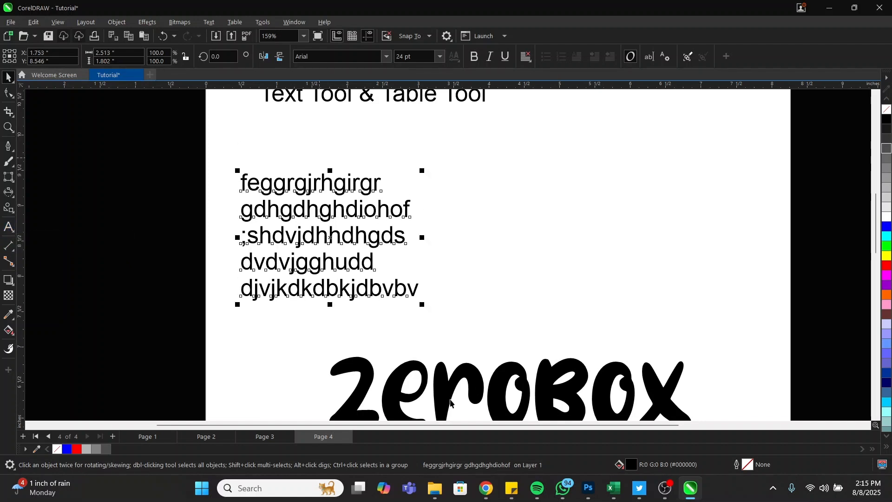
{"action": "left_click_drag", "start_coordinate": [445, 387], "coordinate": [417, 375]}
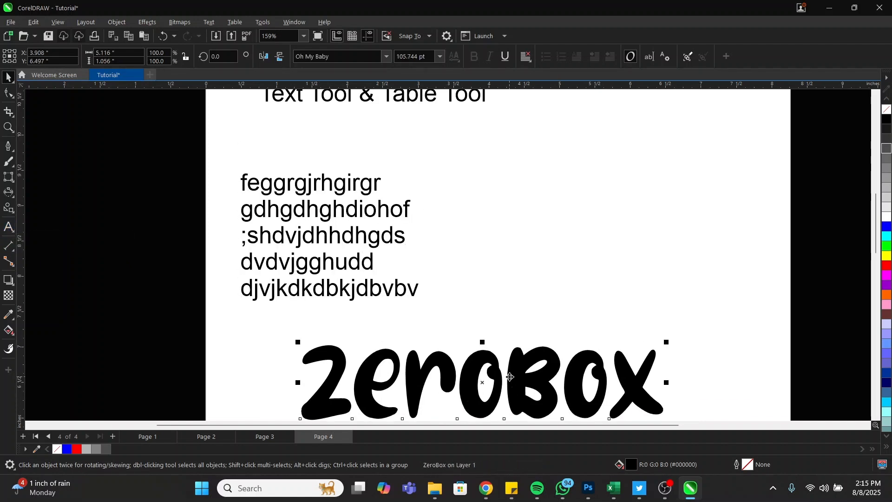
Draw a paragraph text frame about 2.42 by 2.02 inches beside the five-line text block and fill it with random placeholder letters starting "Fhfsjbfj"
{"action": "left_click", "coordinate": [9, 228]}
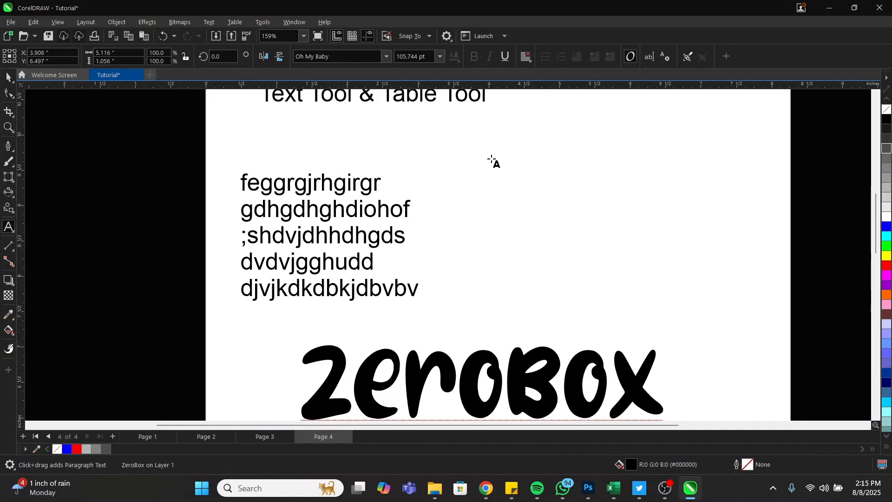
{"action": "left_click_drag", "start_coordinate": [484, 142], "coordinate": [654, 285]}
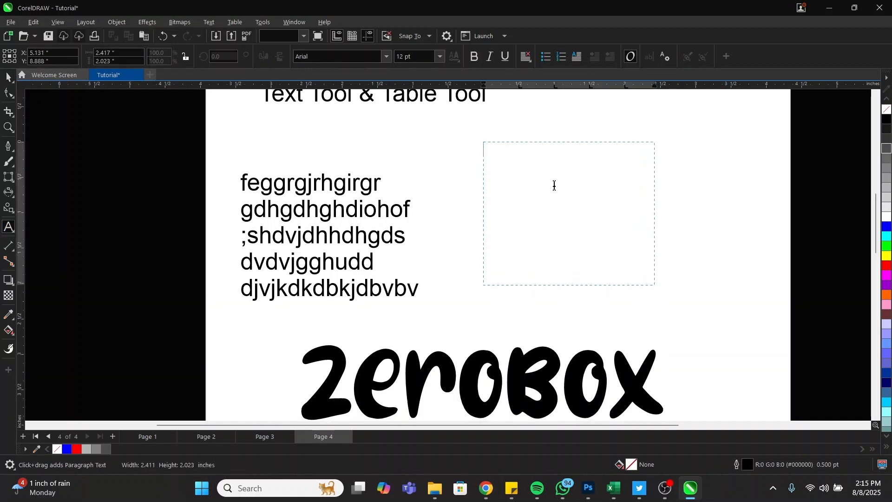
{"action": "type", "text": "Fhfsjbfjbjkbdjkvndklnbkljncjvbkjxbj"}
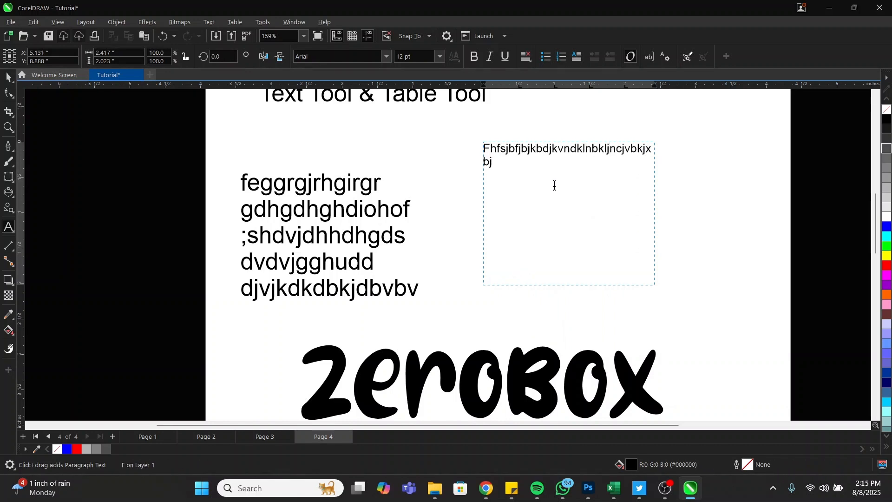
{"action": "type", "text": "kvbfjlbvjdfbgfdbvjobdnfbnf"}
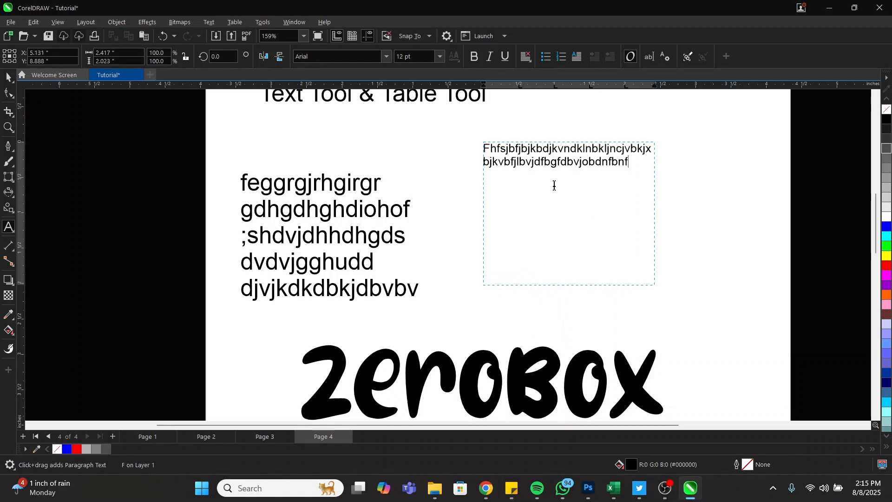
{"action": "type", "text": "jbndkldhivoifdhbjhkhvbcbvcxbvjb"}
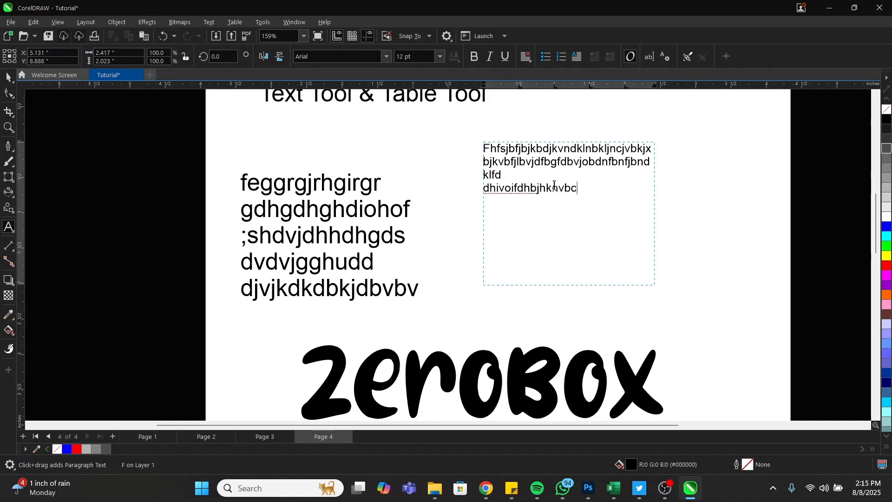
{"action": "type", "text": "vflvfdbjkjvbkjv"}
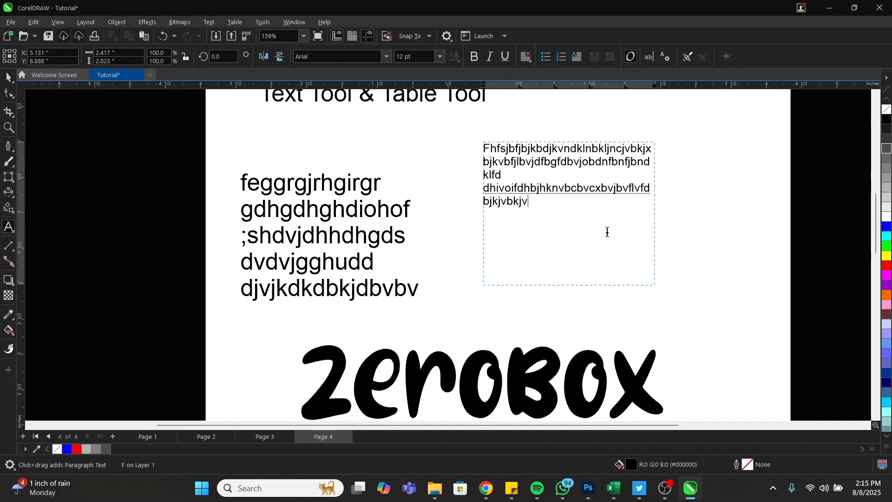
{"action": "key", "text": "Escape"}
Reopen the new paragraph text for editing with the text cursor near the start of its first line
{"action": "double_click", "coordinate": [510, 157]}
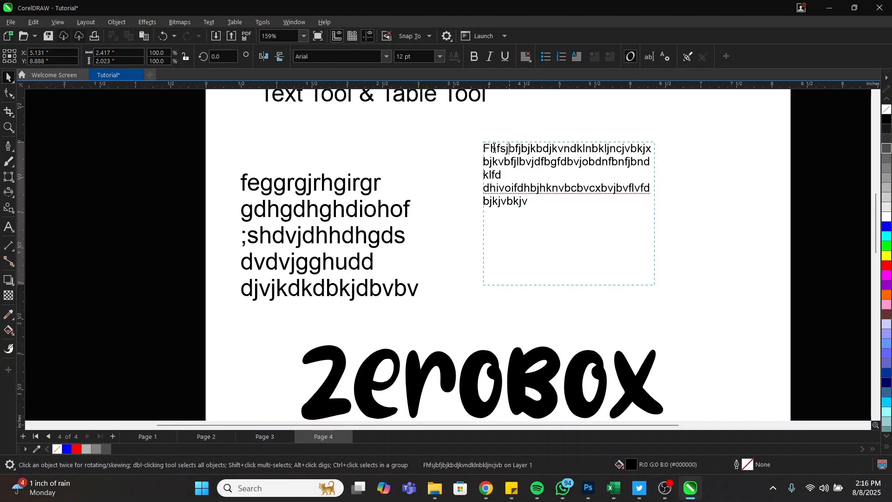
{"action": "left_click", "coordinate": [489, 149]}
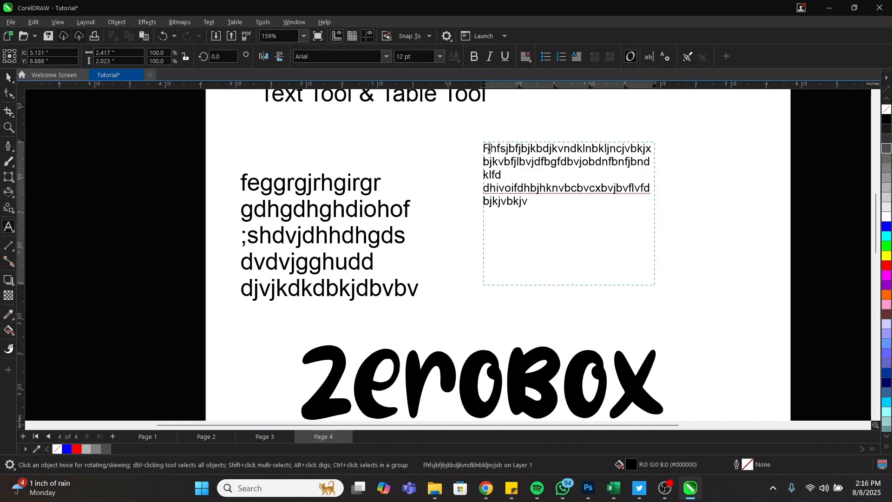
Add a drop cap to the first letter of the paragraph text and finish editing it
{"action": "left_click", "coordinate": [482, 151]}
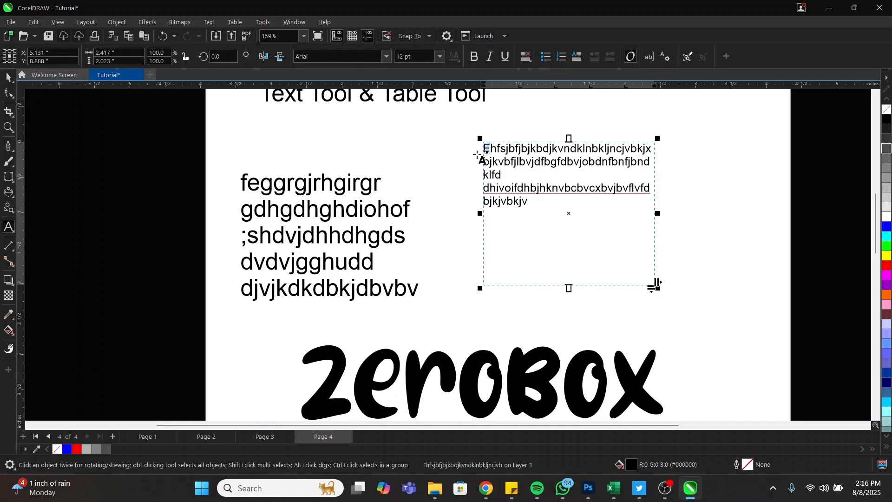
{"action": "left_click", "coordinate": [576, 56]}
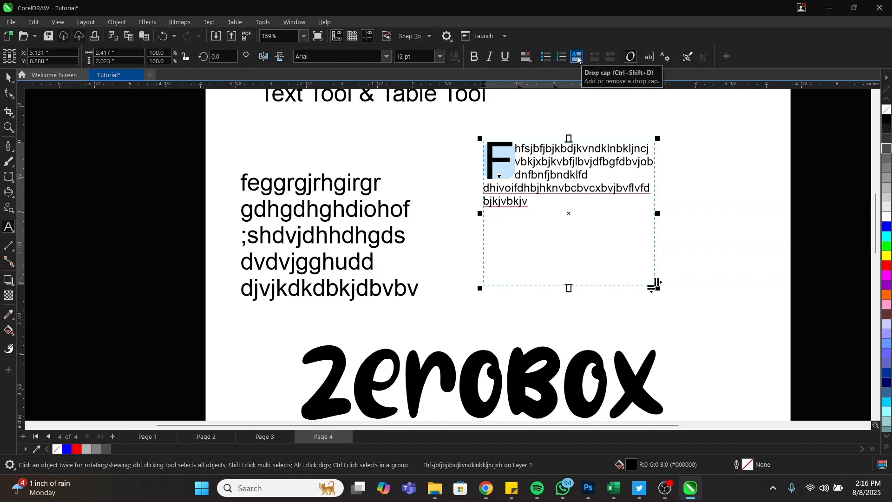
{"action": "left_click", "coordinate": [516, 152]}
{"action": "key", "text": "ctrl+space"}
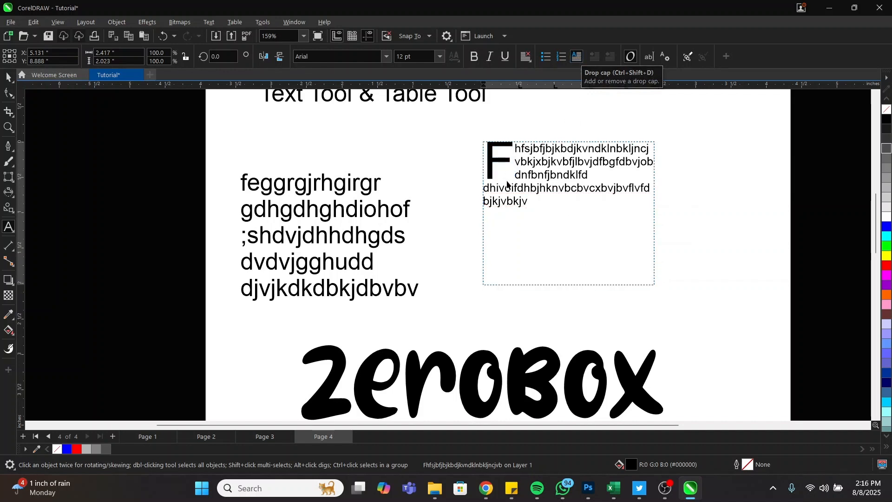
{"action": "double_click", "coordinate": [248, 181]}
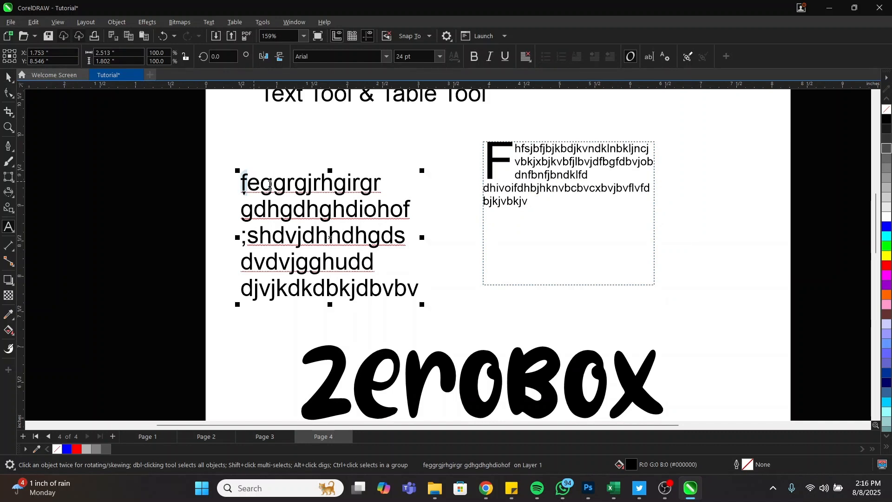
{"action": "key", "text": "ctrl+space"}
{"action": "left_click", "coordinate": [572, 163]}
{"action": "left_click_drag", "start_coordinate": [565, 165], "coordinate": [567, 176]}
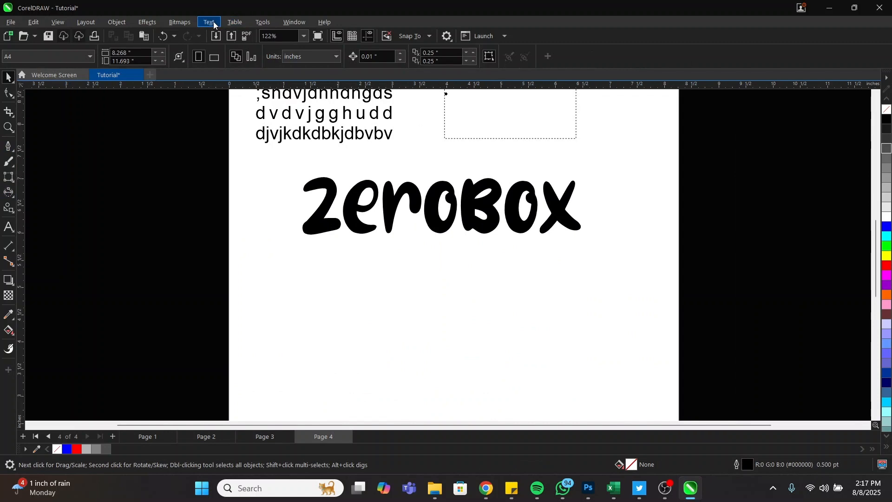
Create a table with 3 rows and 4 columns, 3.937 in high and 2.953 in wide, and move it to the page's lower left area
{"action": "left_click", "coordinate": [213, 21]}
{"action": "mouse_move", "coordinate": [233, 22]}
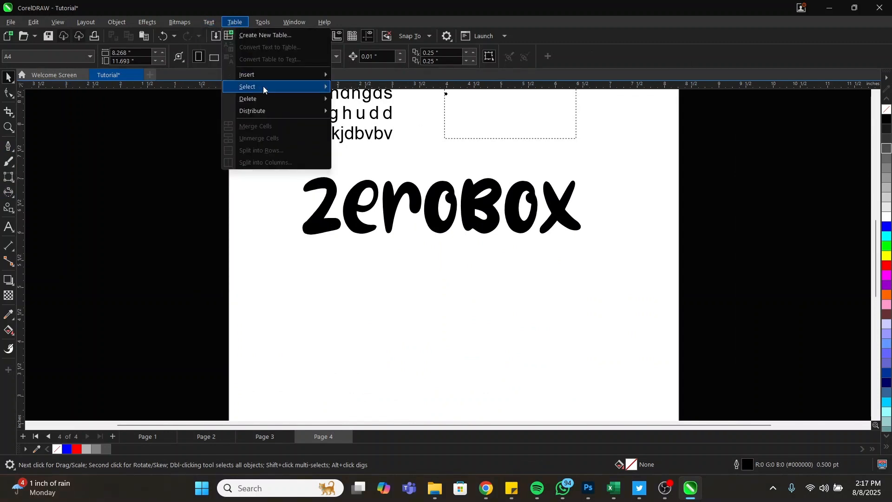
{"action": "mouse_move", "coordinate": [275, 80]}
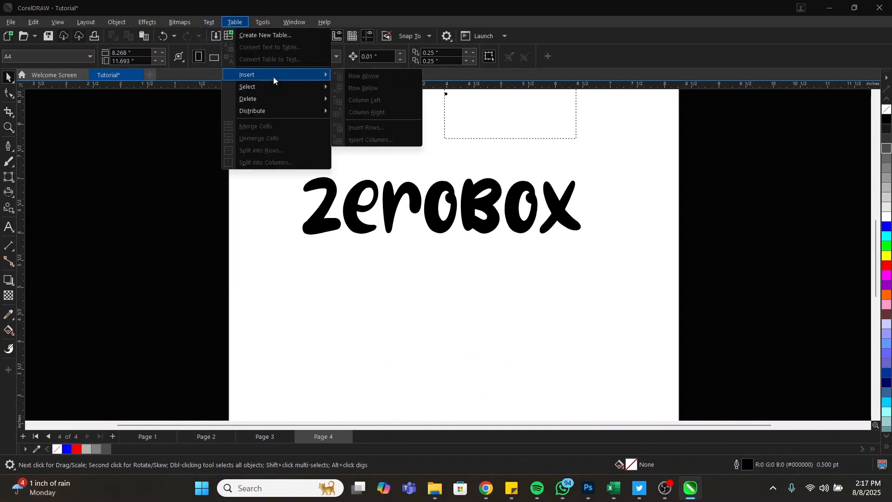
{"action": "left_click", "coordinate": [265, 35]}
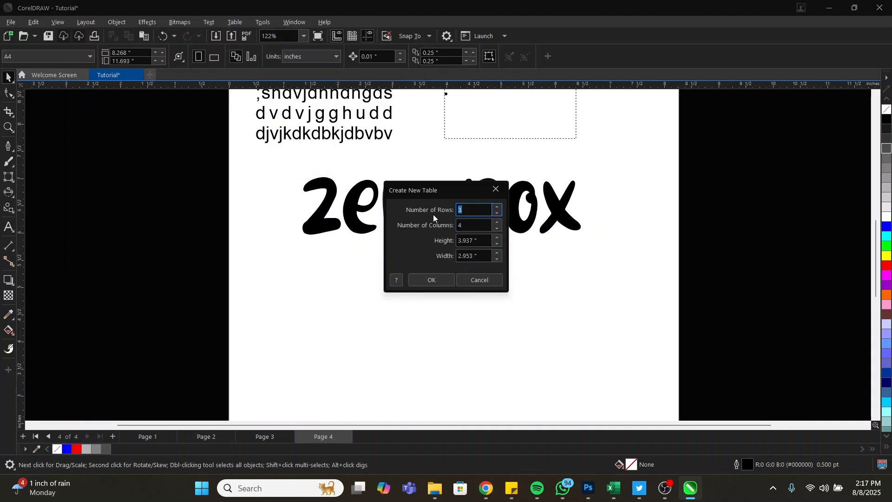
{"action": "left_click", "coordinate": [444, 280]}
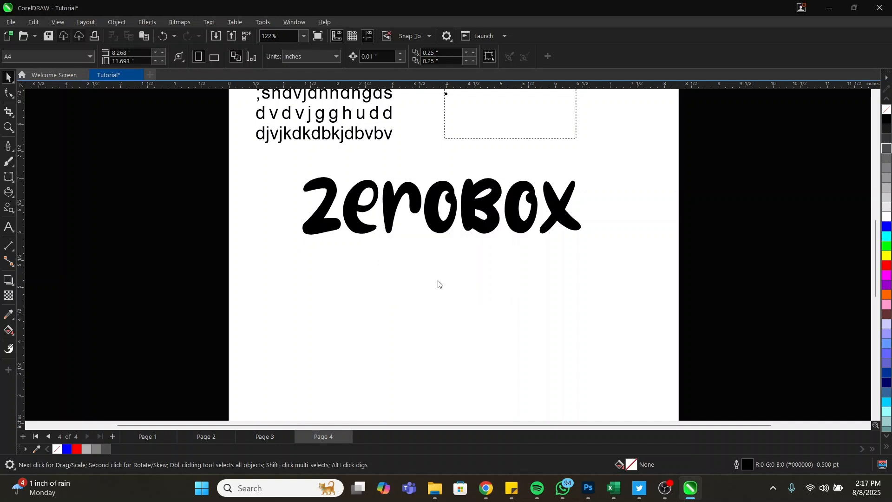
{"action": "left_click_drag", "start_coordinate": [415, 305], "coordinate": [256, 315]}
{"action": "left_click", "coordinate": [332, 256]}
{"action": "left_click_drag", "start_coordinate": [333, 257], "coordinate": [411, 308]}
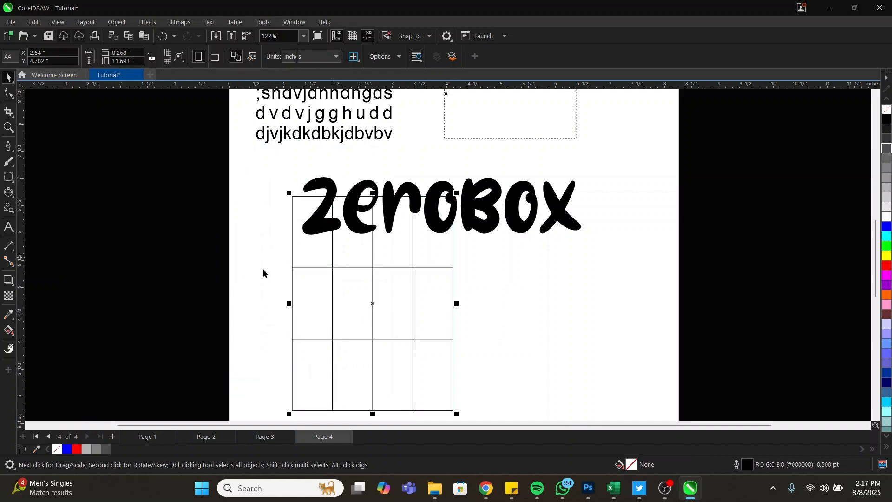
Draw a second 3-row, 4-column table about 2.63 in wide and 2.08 in high beside the first with the Table tool
{"action": "left_click", "coordinate": [8, 227]}
{"action": "left_click", "coordinate": [35, 241]}
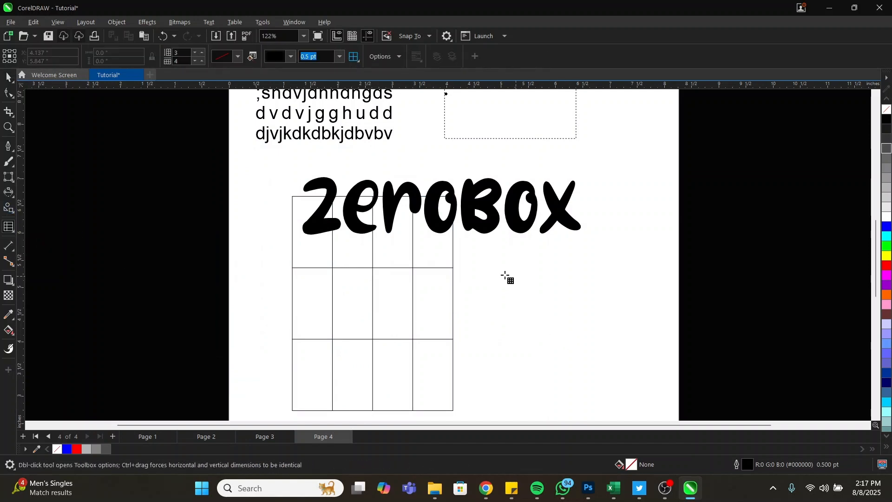
{"action": "left_click_drag", "start_coordinate": [489, 263], "coordinate": [632, 377]}
{"action": "key", "text": "space"}
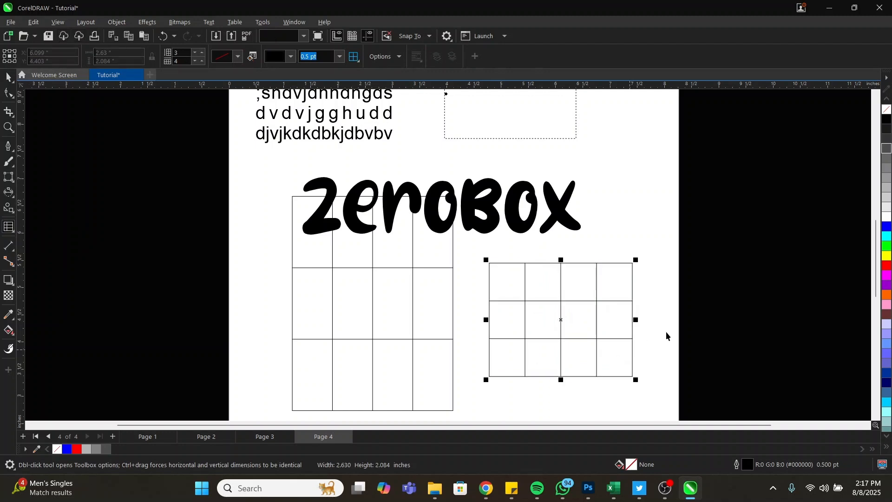
{"action": "left_click", "coordinate": [698, 297]}
{"action": "scroll", "coordinate": [447, 245], "scroll_direction": "down", "scroll_amount": 3}
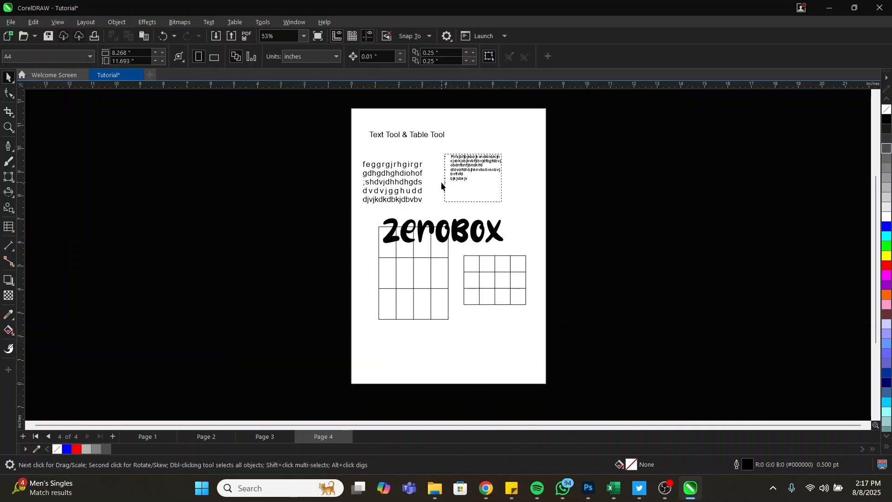
{"action": "scroll", "coordinate": [441, 186], "scroll_direction": "up", "scroll_amount": 2}
{"action": "scroll", "coordinate": [446, 184], "scroll_direction": "down", "scroll_amount": 2}
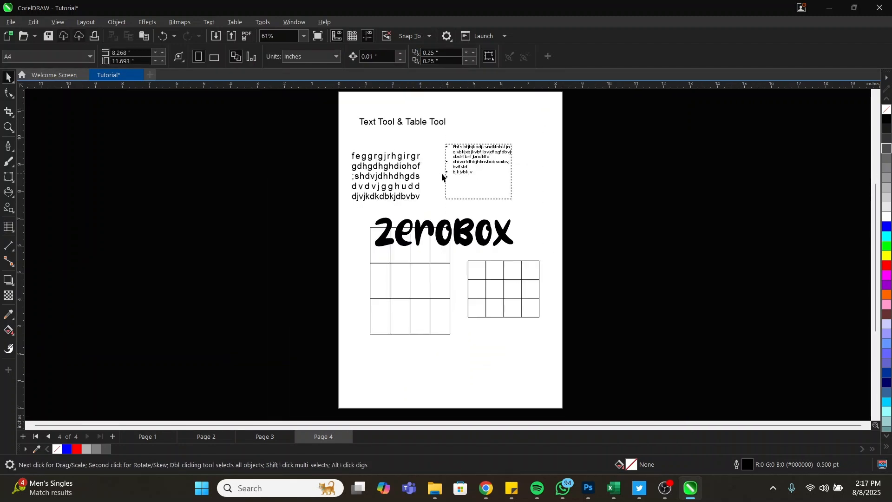
{"action": "scroll", "coordinate": [442, 177], "scroll_direction": "up", "scroll_amount": 1}
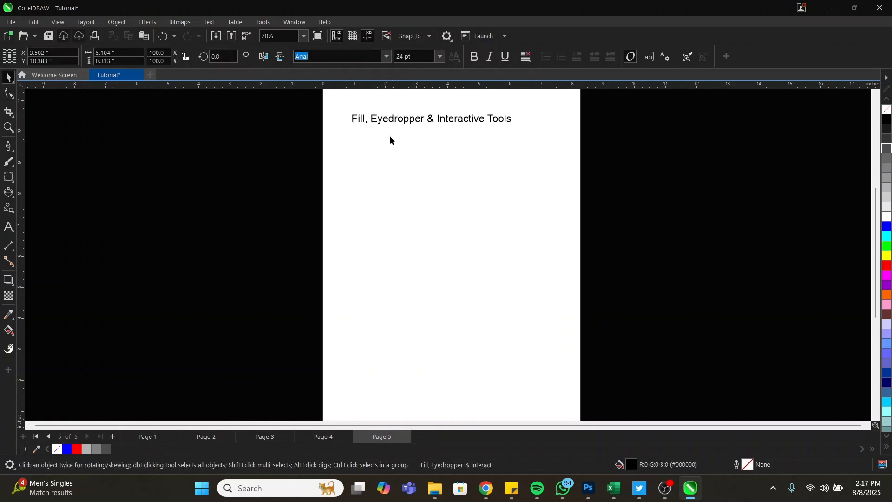
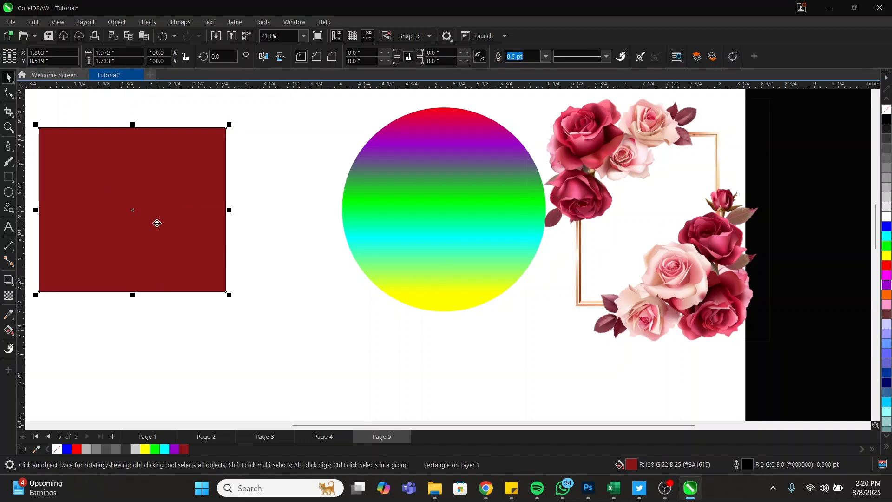
Apply Smart Fill with its blue-grey colour to the dark red rectangle and the gradient circle
{"action": "scroll", "coordinate": [157, 223], "scroll_direction": "down", "scroll_amount": 3}
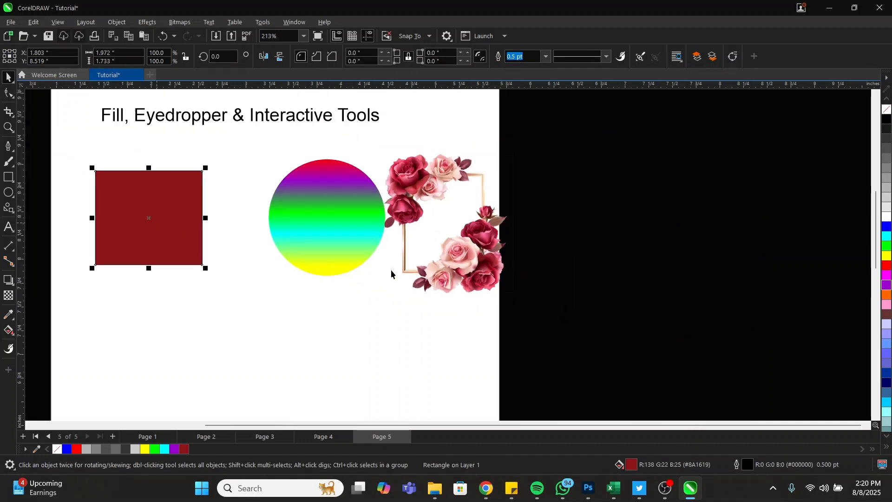
{"action": "scroll", "coordinate": [304, 255], "scroll_direction": "up", "scroll_amount": 2}
{"action": "scroll", "coordinate": [298, 248], "scroll_direction": "up", "scroll_amount": 2}
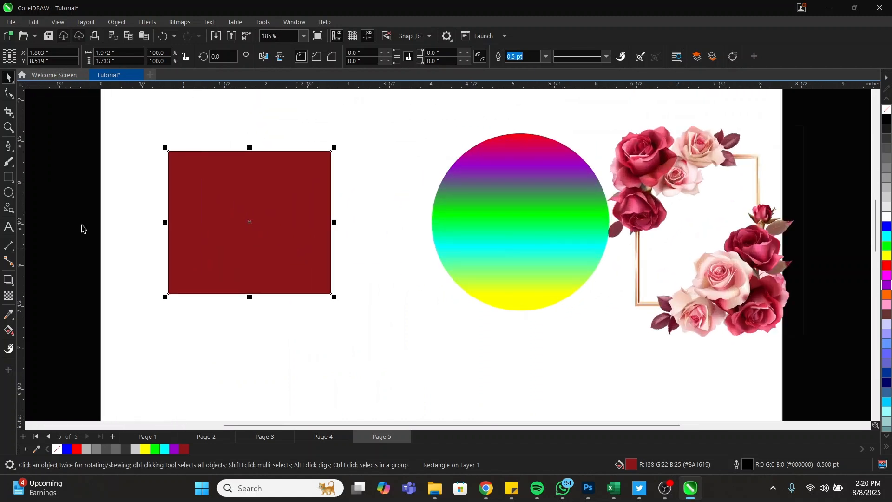
{"action": "left_click", "coordinate": [9, 330]}
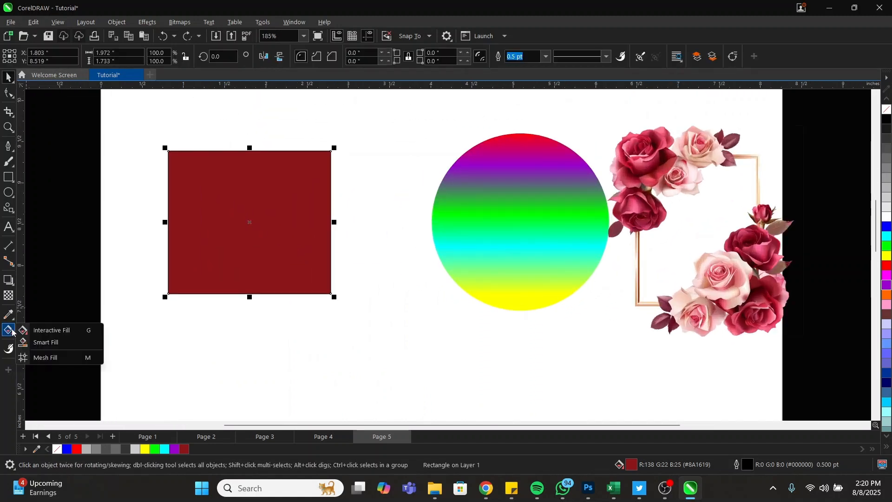
{"action": "left_click", "coordinate": [50, 343]}
{"action": "left_click", "coordinate": [241, 224]}
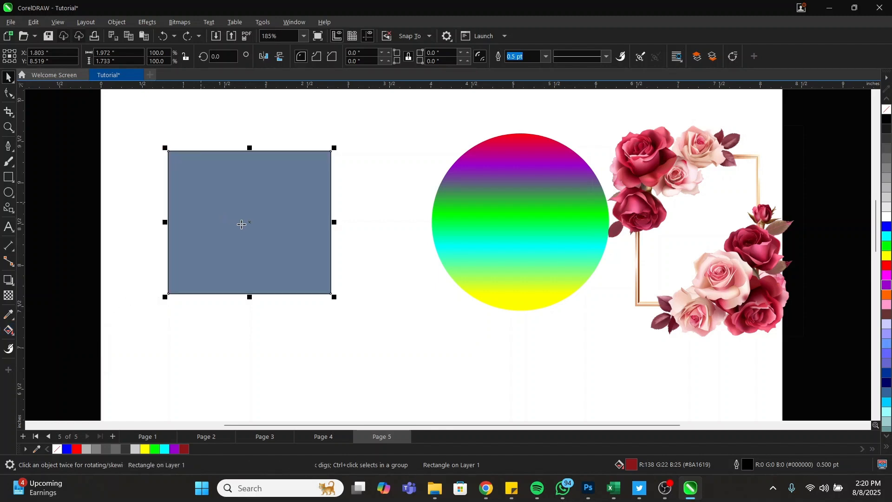
{"action": "left_click", "coordinate": [514, 203]}
Undo the Smart Fill on the circle and the rectangle, and clear the selection
{"action": "key", "text": "ctrl+z"}
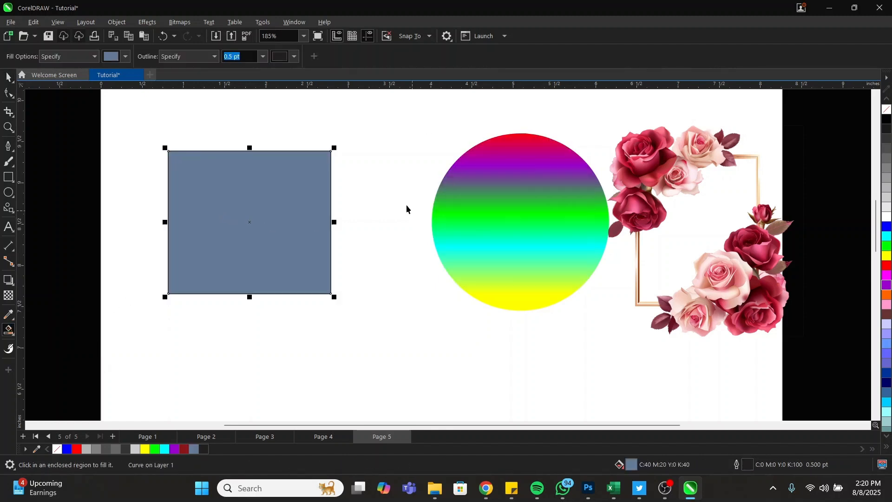
{"action": "key", "text": "ctrl+z"}
{"action": "key", "text": "space"}
{"action": "left_click", "coordinate": [352, 152]}
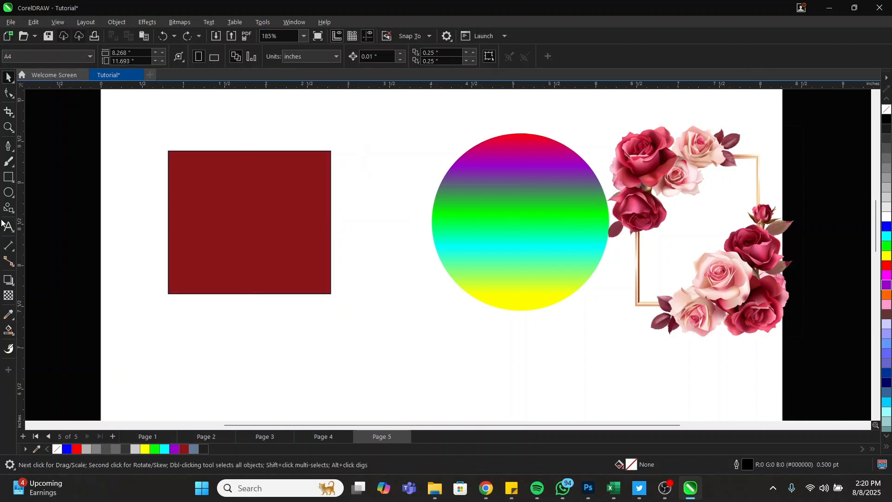
Draw an unfilled square about 1.56 in per side between the dark red rectangle and the circle, just below them
{"action": "left_click", "coordinate": [8, 178]}
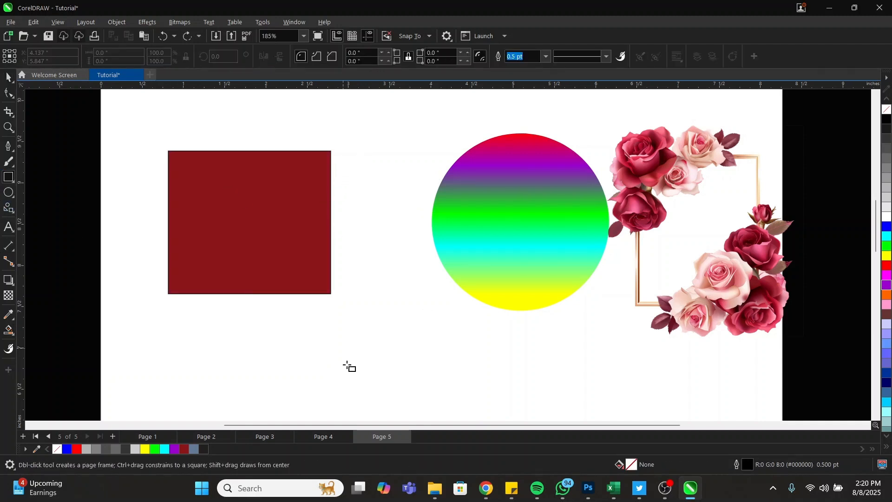
{"action": "left_click_drag", "start_coordinate": [358, 307], "coordinate": [479, 400]}
{"action": "scroll", "coordinate": [360, 237], "scroll_direction": "down", "scroll_amount": 1}
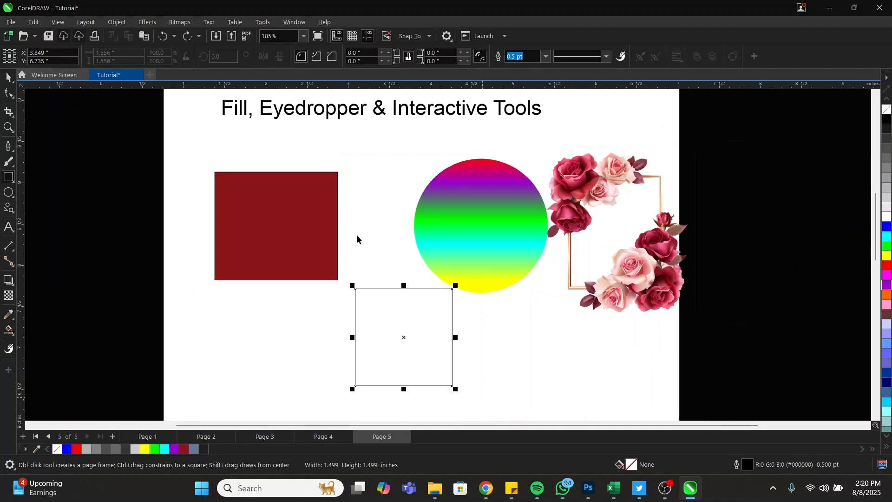
Make centred duplicates of the square, one about 0.54 in wide and one about 0.63 in high, forming a three-by-three grid
{"action": "left_click_drag", "start_coordinate": [433, 251], "coordinate": [394, 259]}
{"action": "left_click", "coordinate": [367, 186]}
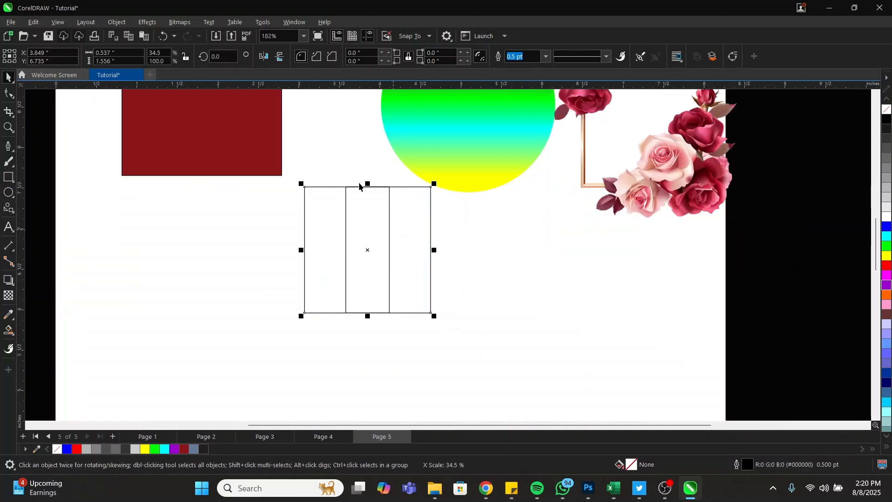
{"action": "left_click_drag", "start_coordinate": [367, 186], "coordinate": [374, 224]}
{"action": "left_click", "coordinate": [459, 245]}
{"action": "scroll", "coordinate": [374, 216], "scroll_direction": "up", "scroll_amount": 2}
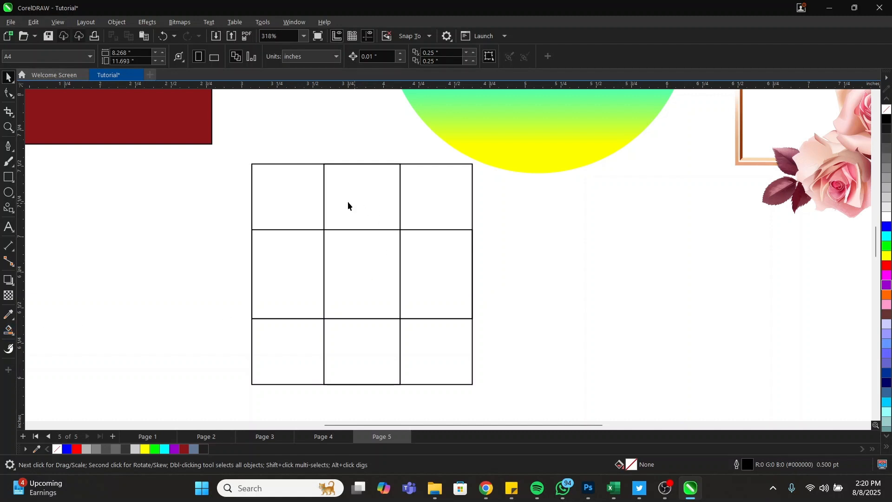
Fill the square with cyan, the vertical strip with dark grey and the horizontal strip with C40 M20 Y0 K40
{"action": "left_click", "coordinate": [284, 182]}
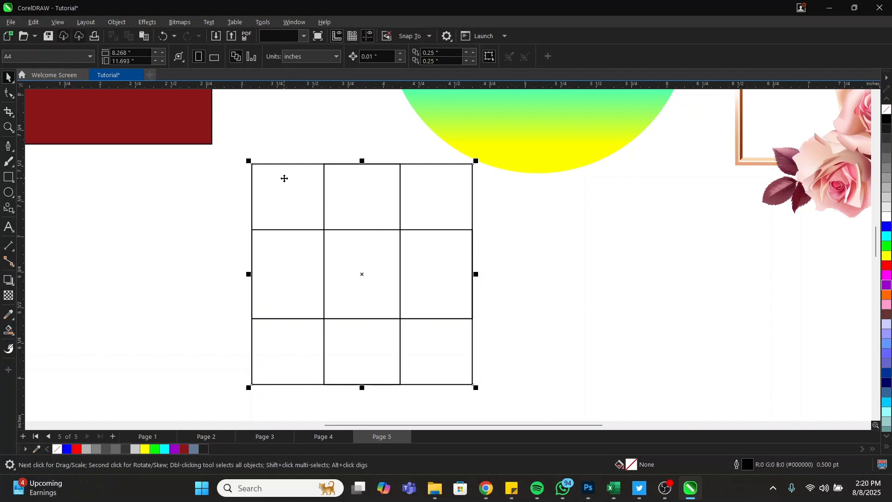
{"action": "left_click", "coordinate": [164, 450]}
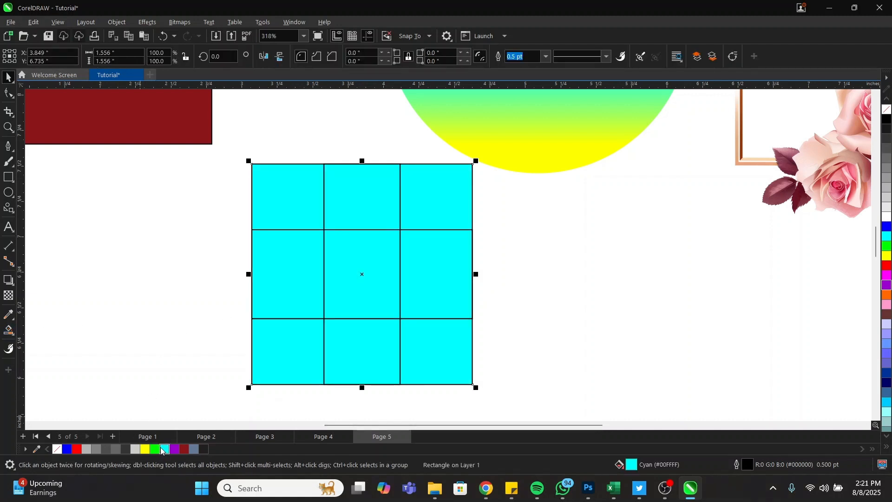
{"action": "left_click", "coordinate": [338, 216]}
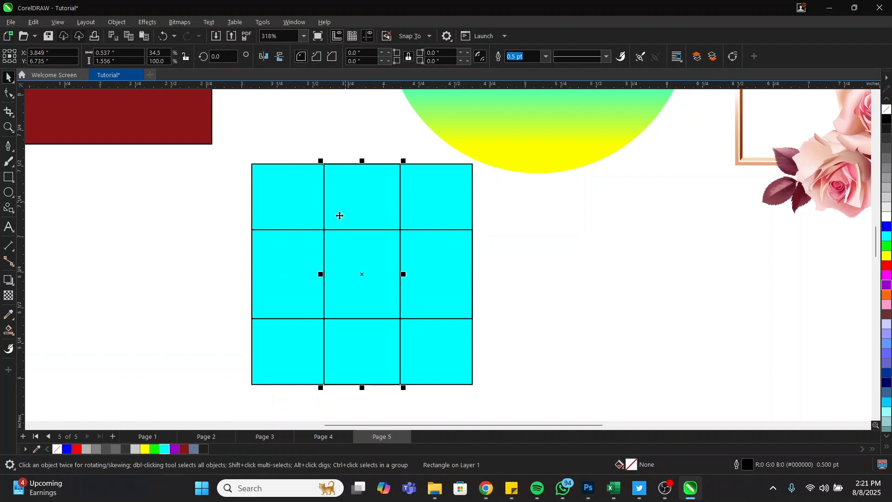
{"action": "left_click", "coordinate": [116, 449]}
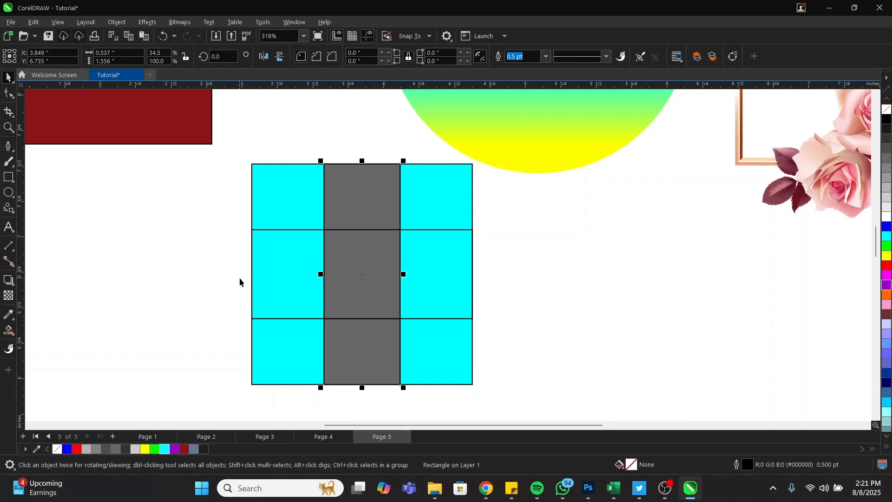
{"action": "left_click", "coordinate": [261, 294]}
{"action": "left_click", "coordinate": [194, 448]}
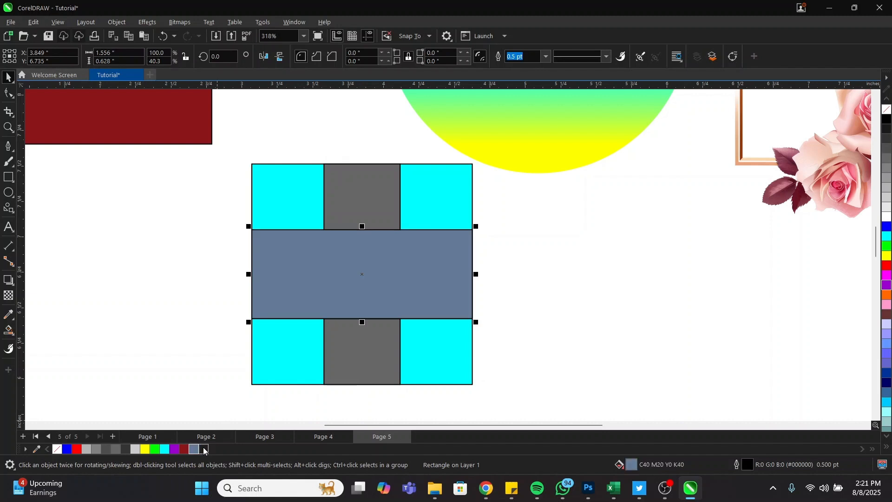
Undo the three fills on the grid's rectangles and deselect them
{"action": "key", "text": "ctrl+z"}
{"action": "key", "text": "ctrl+z"}
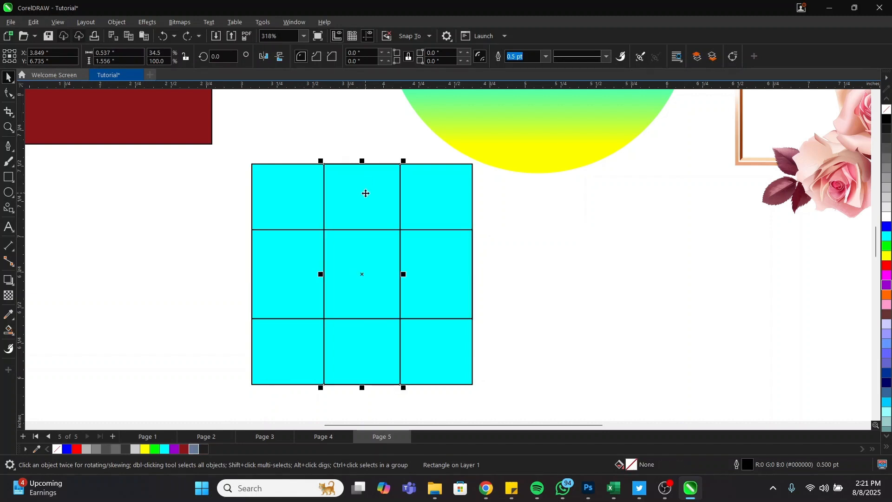
{"action": "key", "text": "ctrl+z"}
{"action": "left_click", "coordinate": [522, 255]}
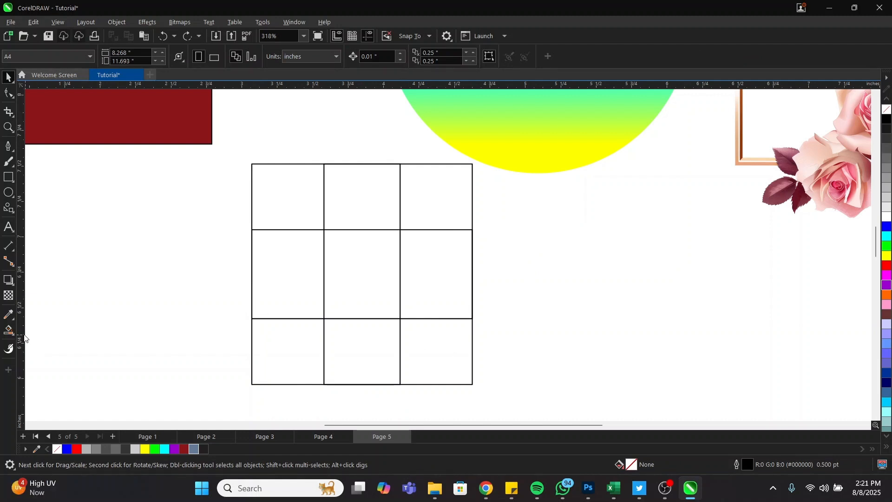
Fill the grid's top-left cell with C40 M20 Y0 K40 using Smart Fill
{"action": "left_click", "coordinate": [10, 330]}
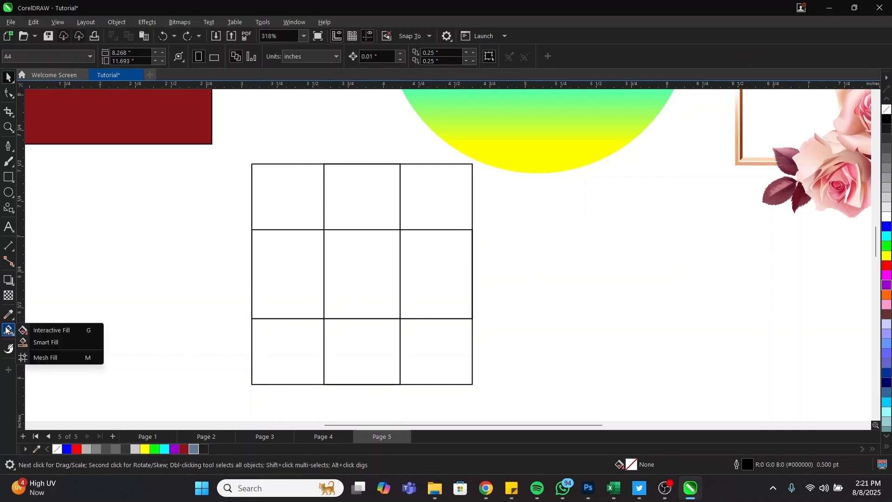
{"action": "left_click", "coordinate": [54, 342]}
{"action": "left_click", "coordinate": [285, 191]}
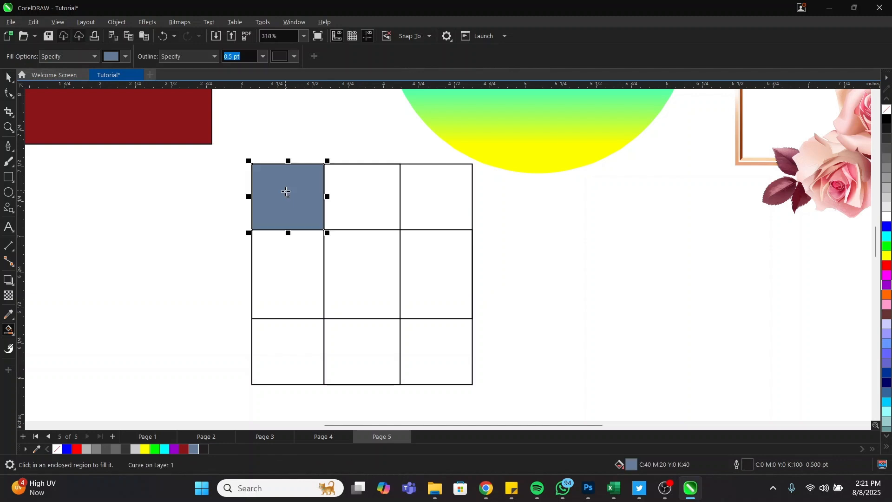
Recolour the grid's top-left cell blue and Smart Fill the top-middle cell red, the middle-right cell pink and the top-right cell grey
{"action": "left_click", "coordinate": [888, 228]}
{"action": "left_click", "coordinate": [350, 206]}
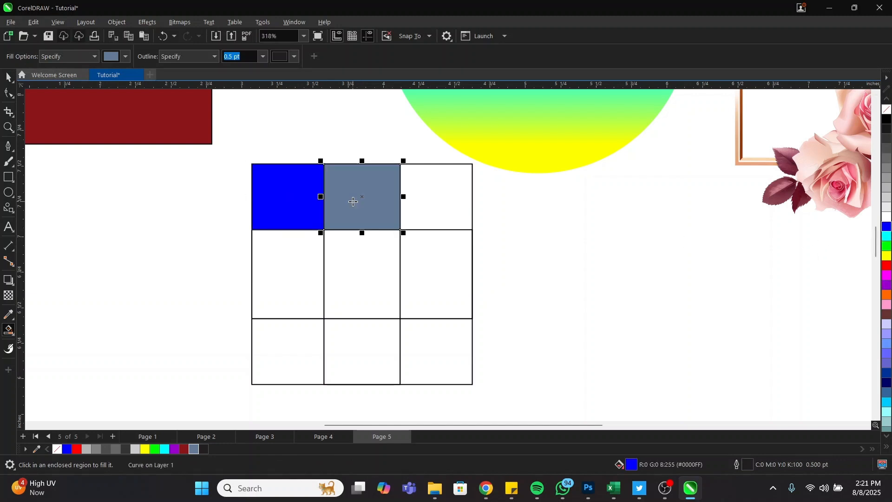
{"action": "left_click", "coordinate": [886, 266]}
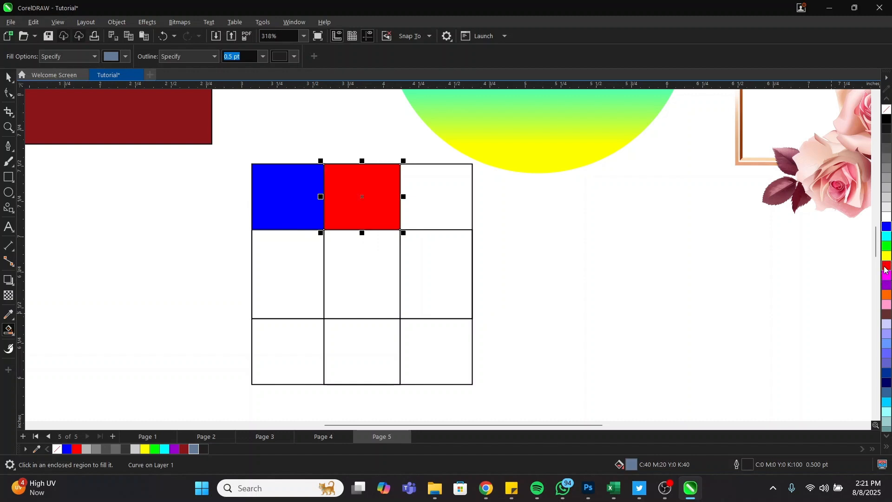
{"action": "left_click", "coordinate": [417, 280]}
{"action": "left_click", "coordinate": [887, 308]}
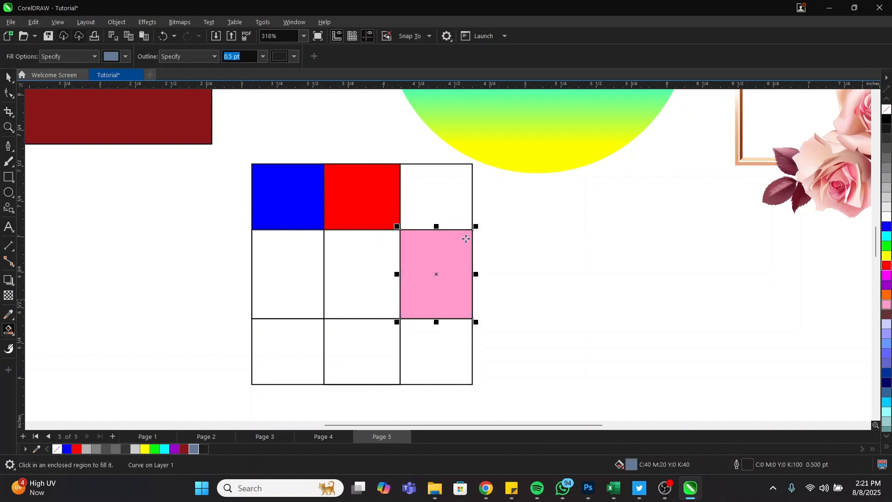
{"action": "left_click", "coordinate": [444, 207]}
{"action": "left_click", "coordinate": [887, 178]}
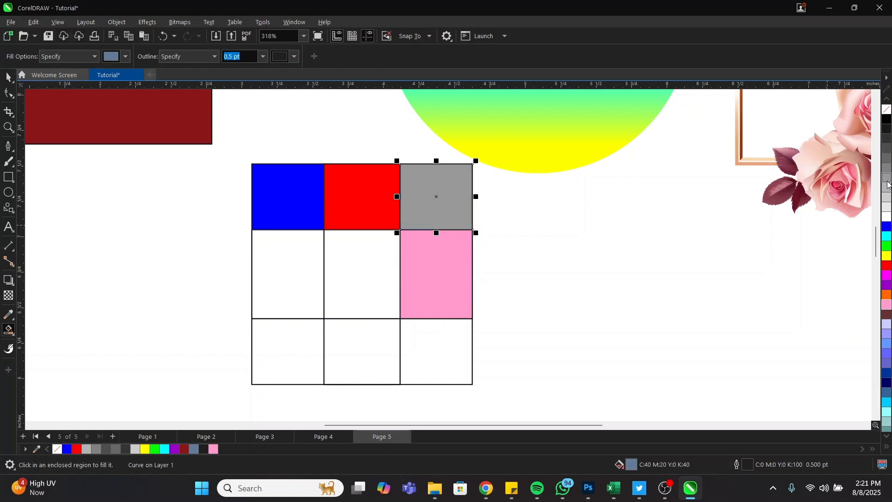
Smart Fill the grid's centre cell and recolour it steel blue, and make the middle-left cell light cyan the same way
{"action": "left_click", "coordinate": [353, 280]}
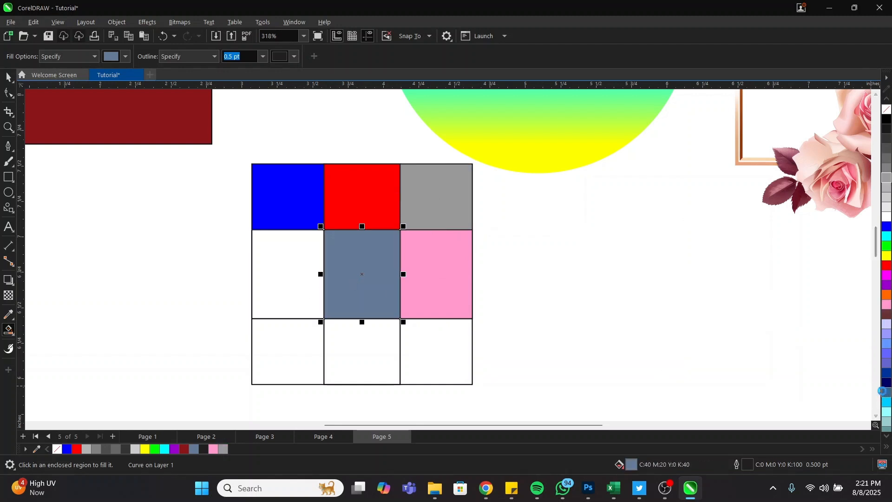
{"action": "left_click", "coordinate": [887, 392]}
{"action": "left_click", "coordinate": [316, 310]}
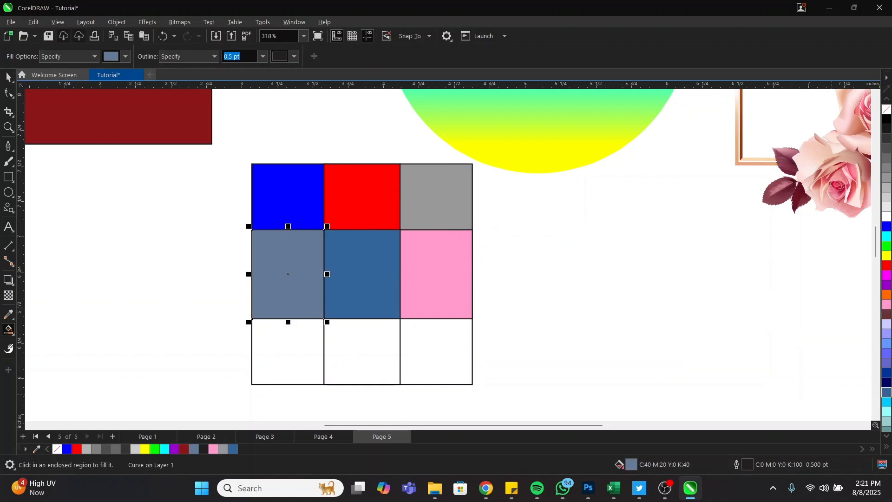
{"action": "left_click", "coordinate": [887, 413]}
Smart Fill the grid's bottom row and recolour its cells violet-blue at right, red in the middle and blue at left
{"action": "left_click", "coordinate": [428, 370]}
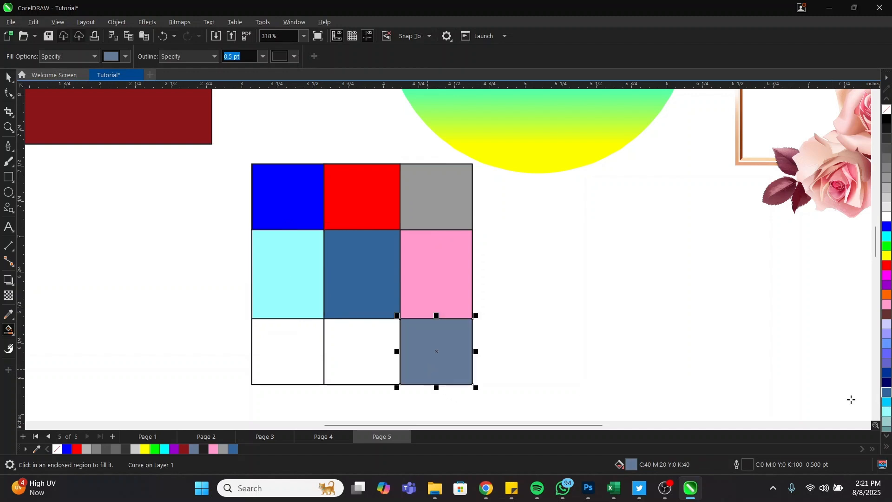
{"action": "left_click", "coordinate": [887, 364]}
{"action": "left_click", "coordinate": [395, 359]}
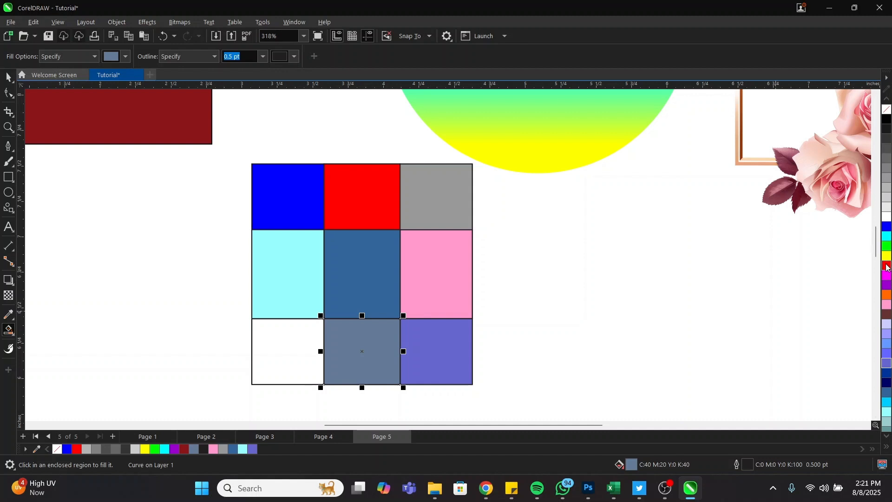
{"action": "left_click", "coordinate": [887, 266]}
{"action": "left_click", "coordinate": [302, 347]}
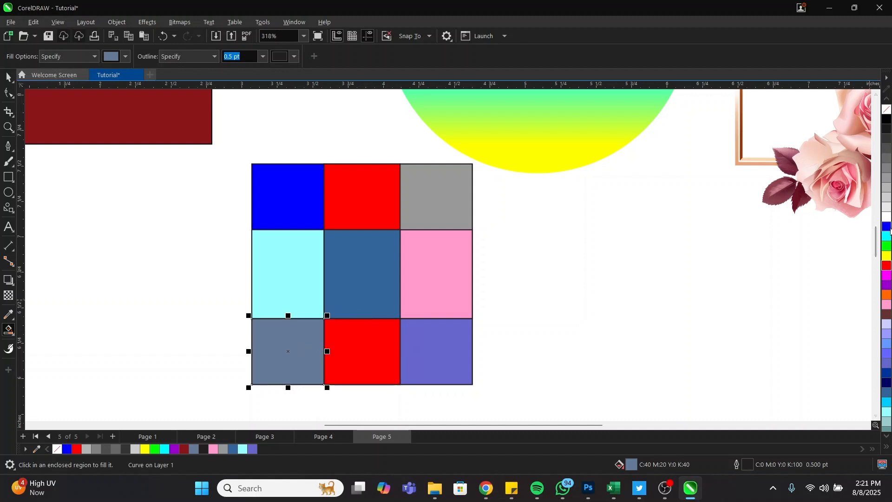
{"action": "left_click", "coordinate": [887, 227]}
Select the whole coloured grid and move it left so its centre lies at about X 3.06 in, Y 6.74 in
{"action": "key", "text": "space"}
{"action": "scroll", "coordinate": [450, 255], "scroll_direction": "down", "scroll_amount": 2}
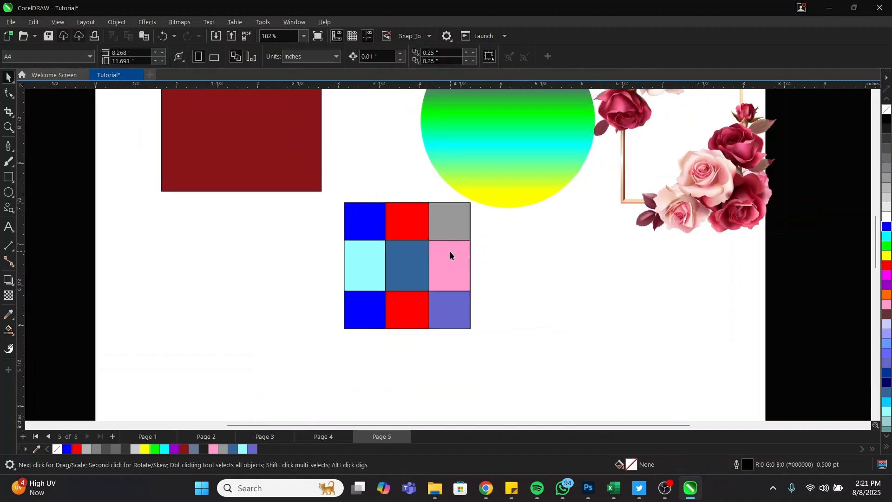
{"action": "left_click_drag", "start_coordinate": [519, 340], "coordinate": [520, 339]}
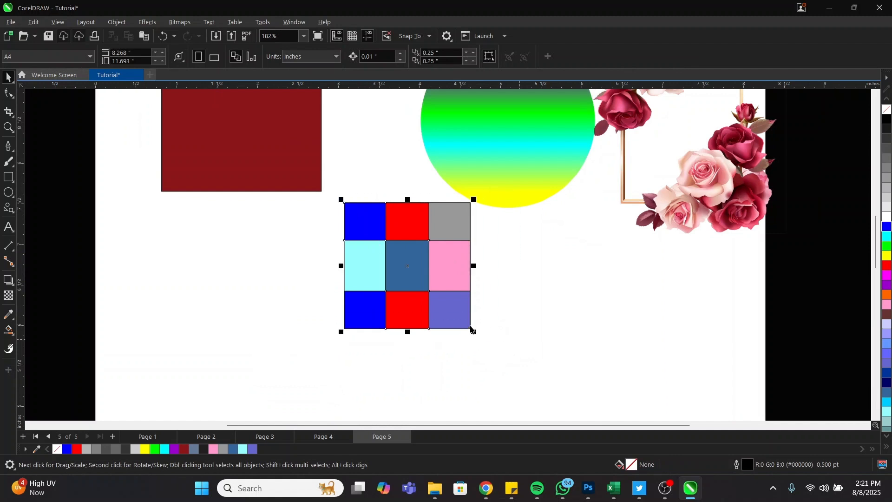
{"action": "left_click_drag", "start_coordinate": [389, 308], "coordinate": [326, 308]}
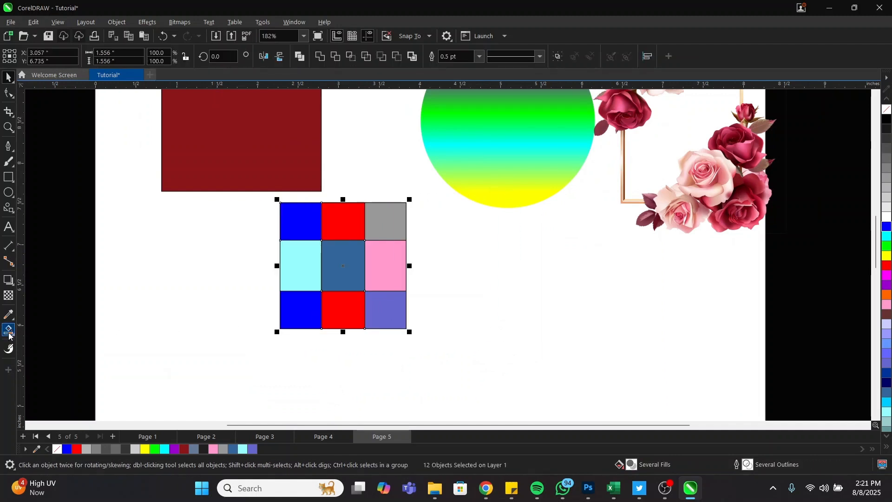
Apply a Mesh Fill to the dark red rectangle and add two vertical mesh lines, one right and one left of its centre
{"action": "scroll", "coordinate": [367, 330], "scroll_direction": "down", "scroll_amount": 2}
{"action": "scroll", "coordinate": [300, 181], "scroll_direction": "up", "scroll_amount": 2}
{"action": "left_click", "coordinate": [302, 215]}
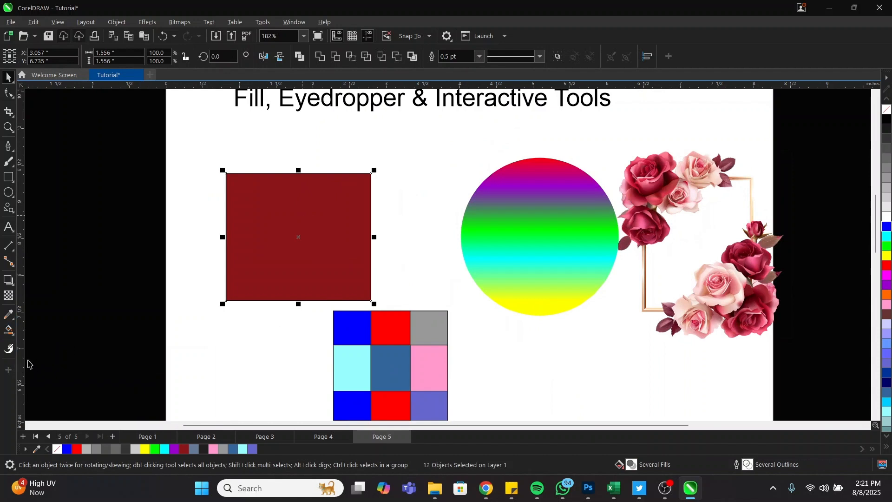
{"action": "left_click", "coordinate": [9, 331]}
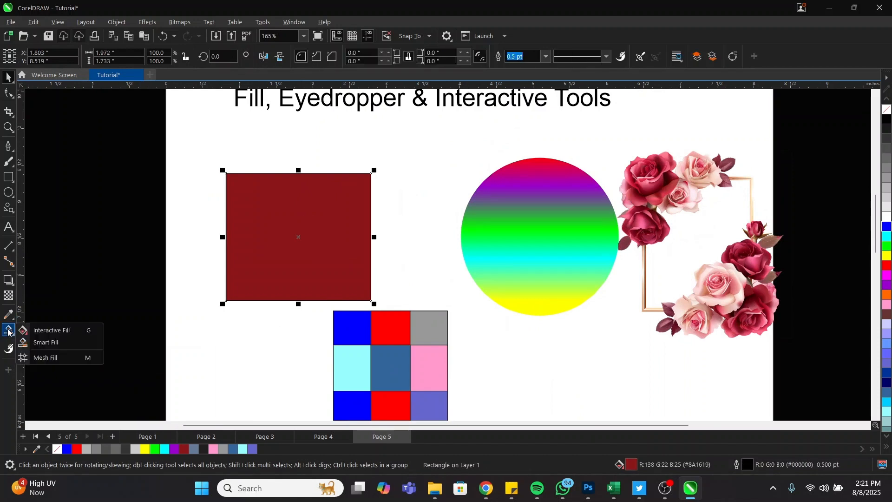
{"action": "left_click", "coordinate": [50, 358]}
{"action": "scroll", "coordinate": [289, 193], "scroll_direction": "up", "scroll_amount": 2}
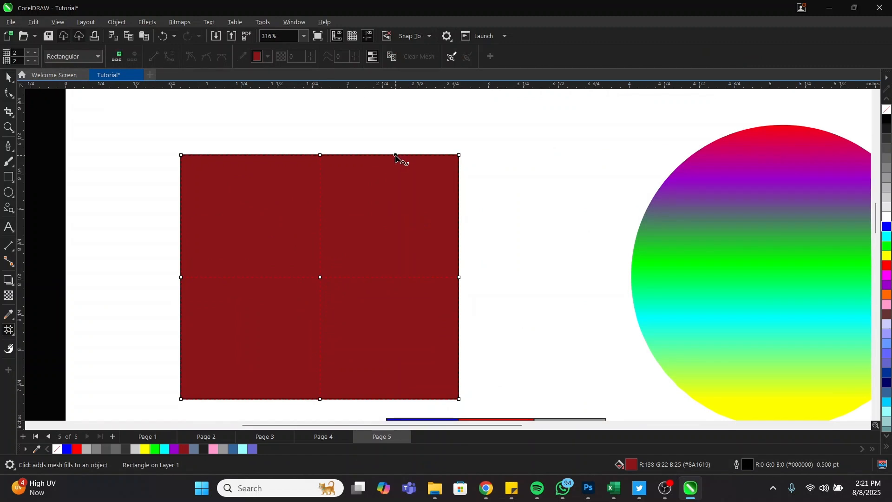
{"action": "double_click", "coordinate": [395, 155]}
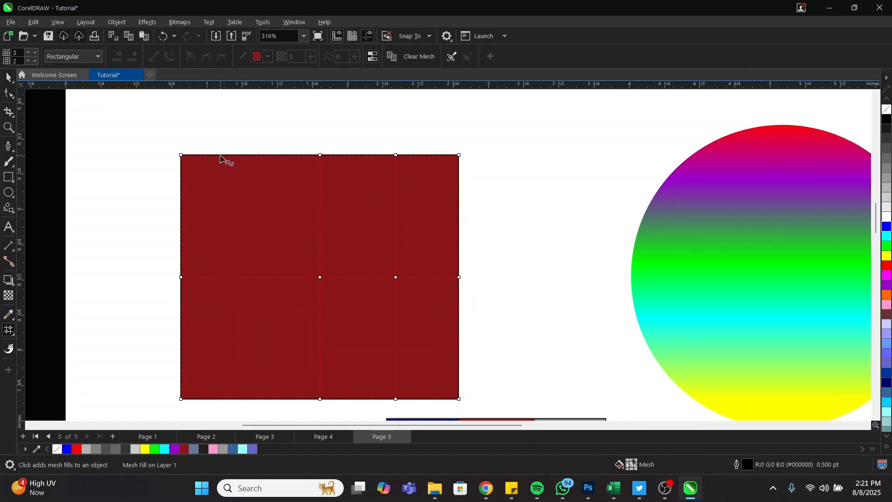
{"action": "double_click", "coordinate": [220, 276]}
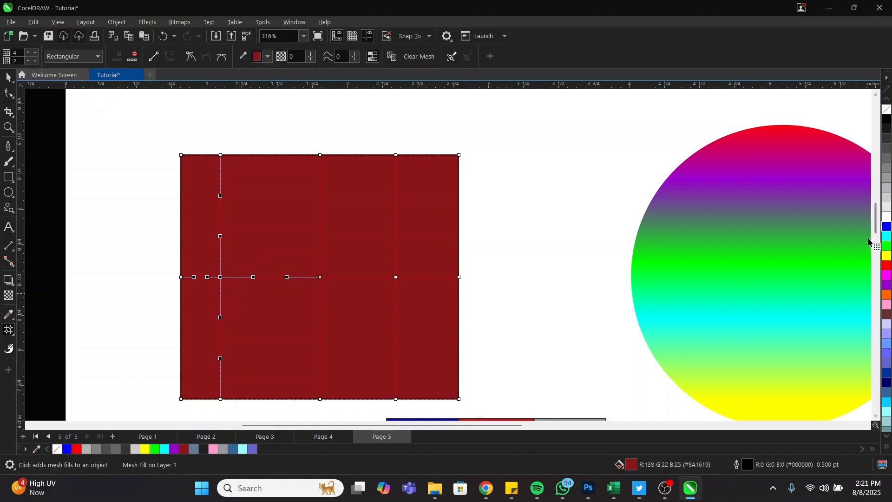
Colour the mesh node on the rectangle's left half blue and the node on its right half red
{"action": "left_click", "coordinate": [886, 227]}
{"action": "left_click", "coordinate": [396, 277]}
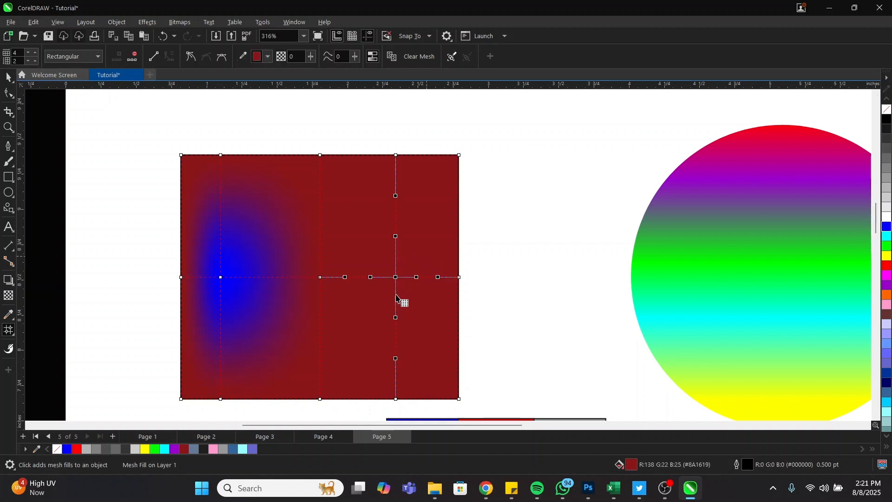
{"action": "left_click", "coordinate": [887, 268]}
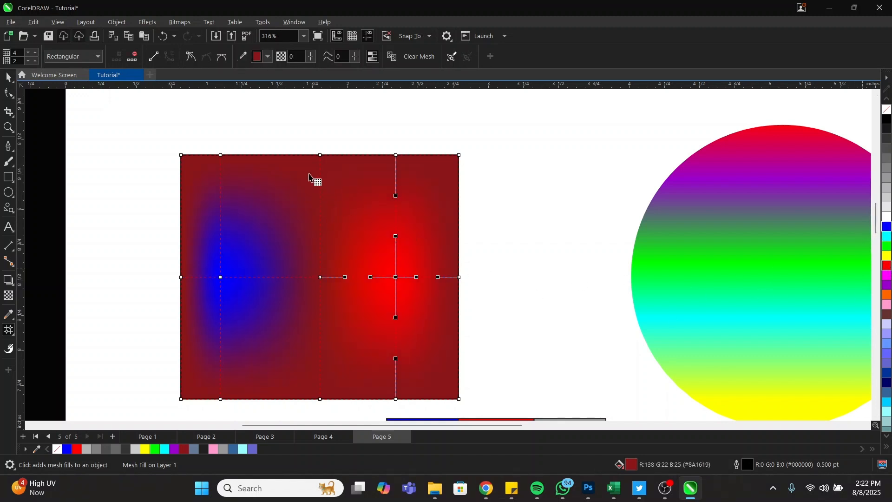
Add a mesh node on the centre line near the rectangle's upper edge and colour it light grey
{"action": "left_click", "coordinate": [321, 183]}
{"action": "double_click", "coordinate": [320, 182]}
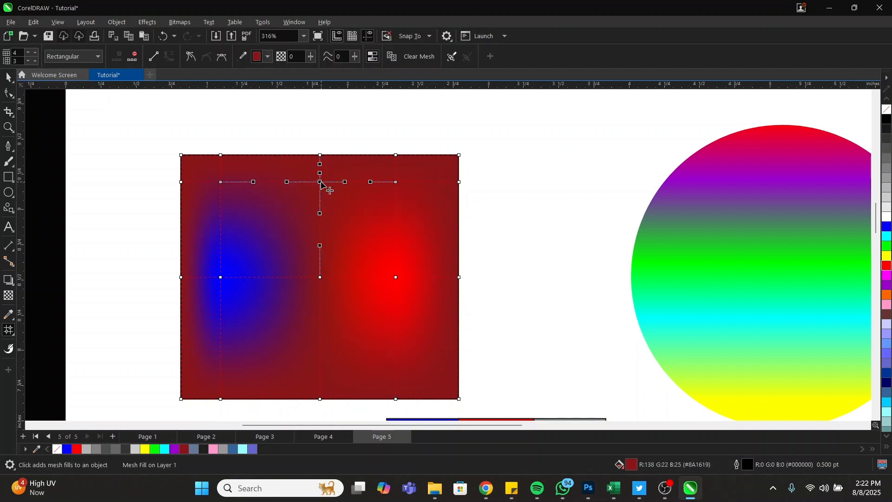
{"action": "left_click", "coordinate": [887, 200]}
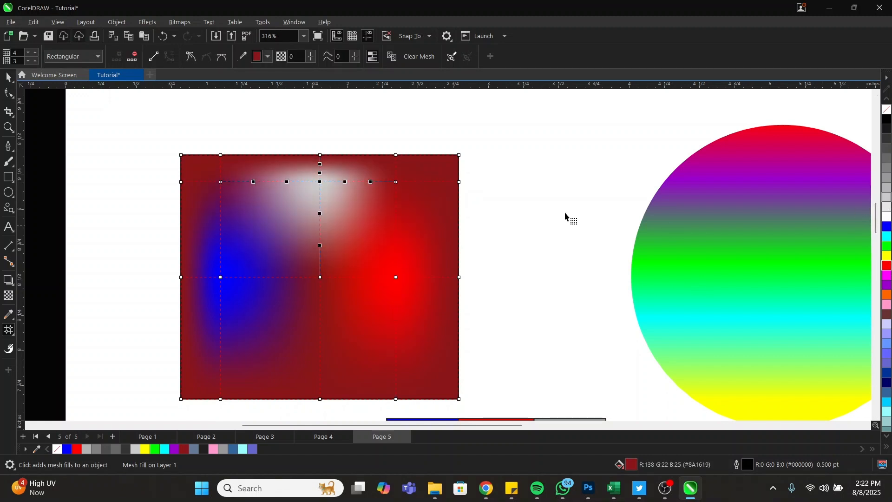
Add a mesh node on the centre line near the rectangle's lower edge, colour it navy blue and finish the mesh editing
{"action": "double_click", "coordinate": [320, 367]}
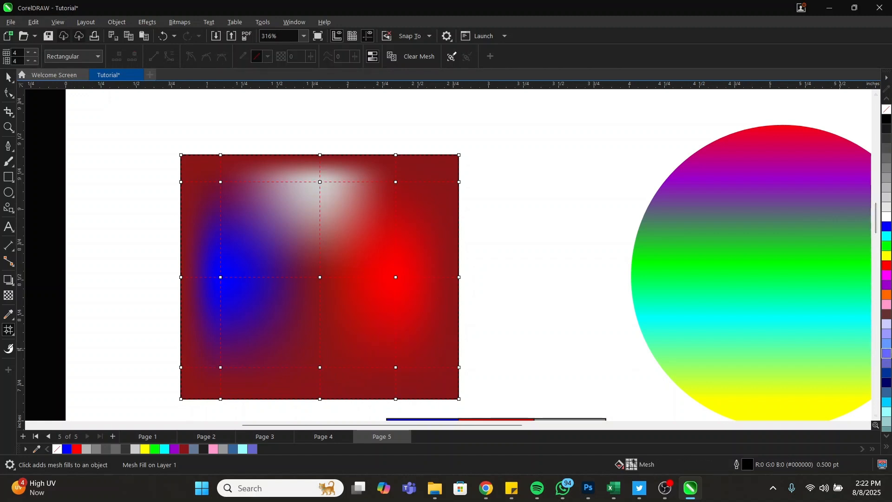
{"action": "left_click", "coordinate": [320, 367]}
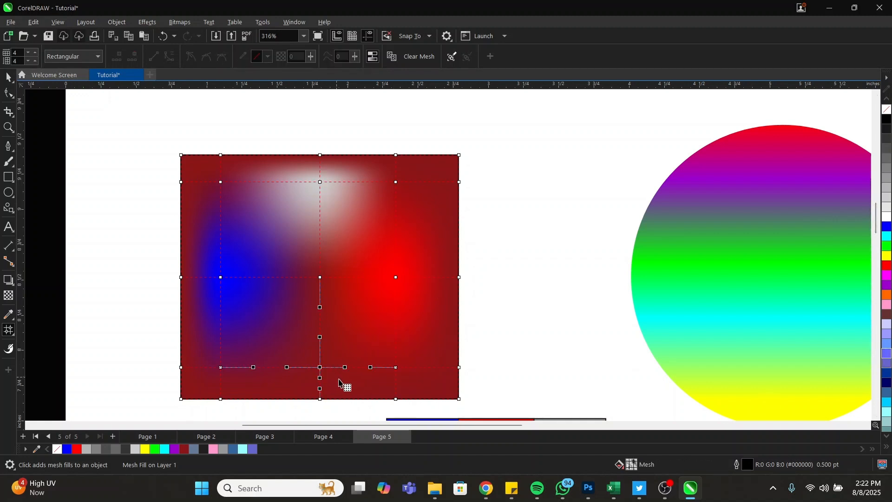
{"action": "left_click", "coordinate": [887, 385]}
{"action": "left_click", "coordinate": [534, 270]}
{"action": "key", "text": "space"}
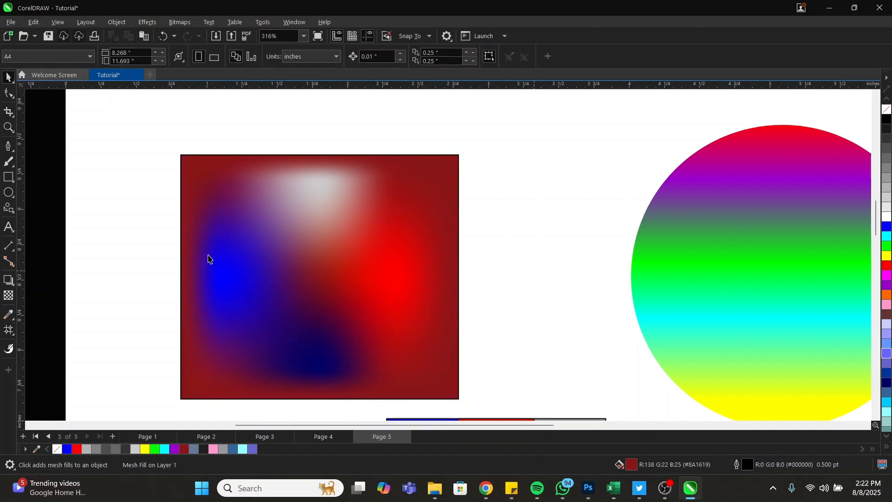
{"action": "scroll", "coordinate": [210, 257], "scroll_direction": "down", "scroll_amount": 2}
{"action": "scroll", "coordinate": [279, 224], "scroll_direction": "down", "scroll_amount": 3}
{"action": "scroll", "coordinate": [397, 232], "scroll_direction": "down", "scroll_amount": 2}
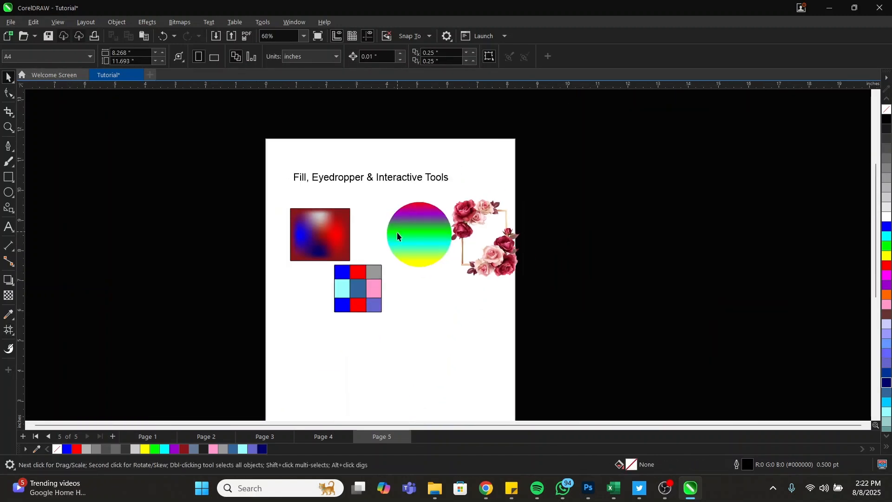
{"action": "scroll", "coordinate": [391, 247], "scroll_direction": "up", "scroll_amount": 2}
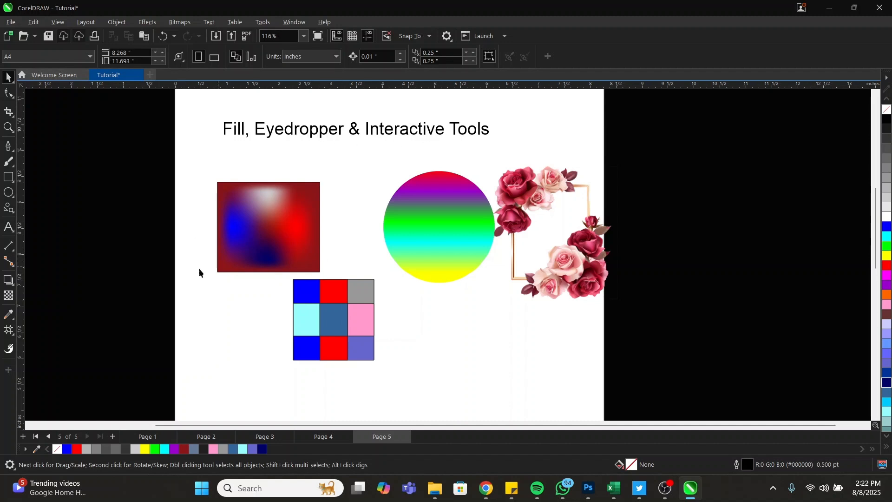
{"action": "left_click", "coordinate": [399, 230]}
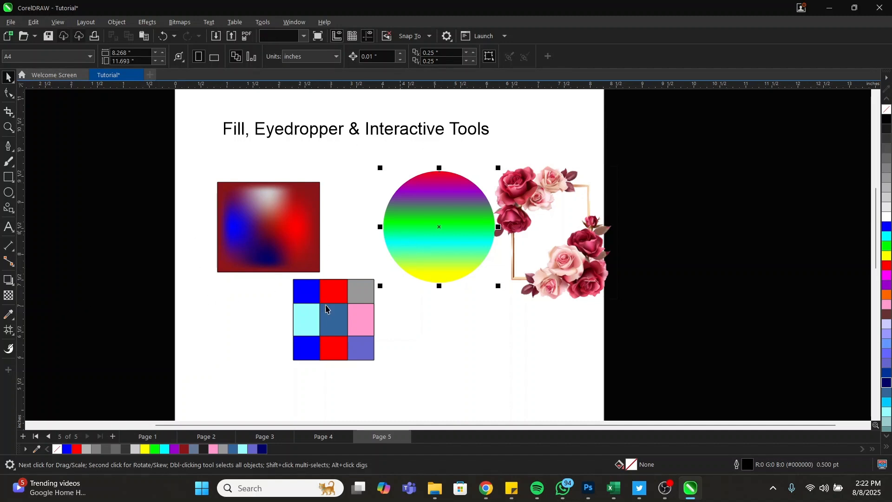
{"action": "left_click_drag", "start_coordinate": [278, 274], "coordinate": [386, 370]}
{"action": "left_click", "coordinate": [444, 345]}
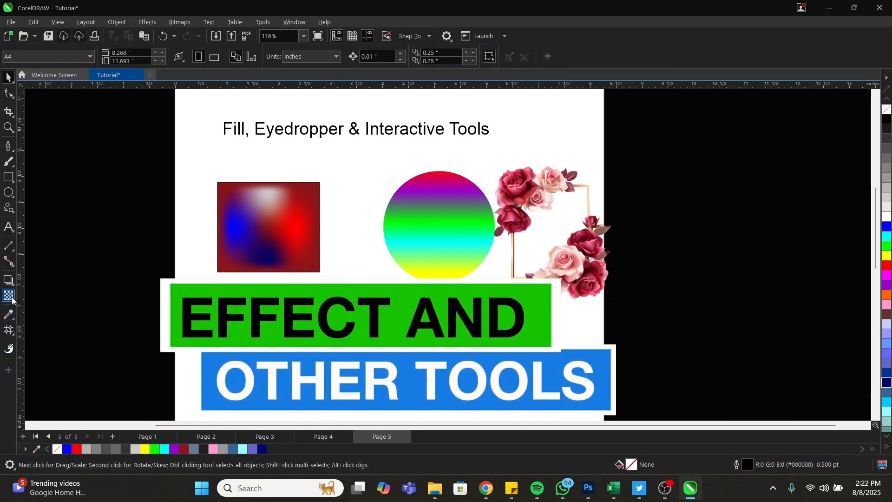
Move the gradient circle left, away from the rose frame, to about X 4.69 in, Y 8.46 in
{"action": "left_click", "coordinate": [7, 280]}
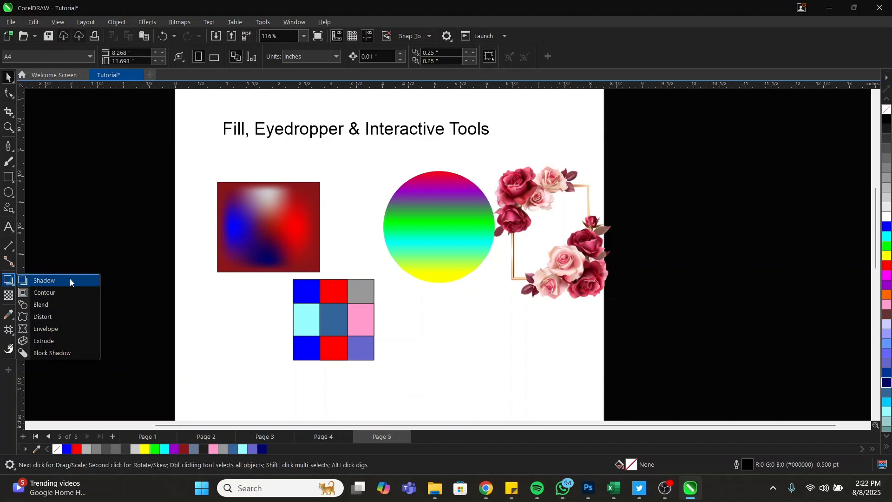
{"action": "left_click", "coordinate": [415, 240]}
{"action": "left_click_drag", "start_coordinate": [447, 230], "coordinate": [426, 234]}
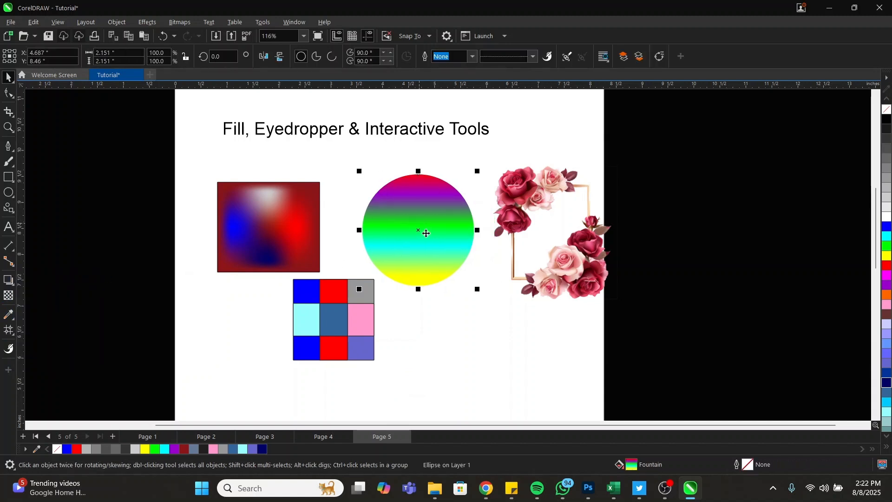
Draw a square about 1.35 in wide below the gradient circle, fill it white and set its outline width to None
{"action": "scroll", "coordinate": [412, 333], "scroll_direction": "up", "scroll_amount": 2}
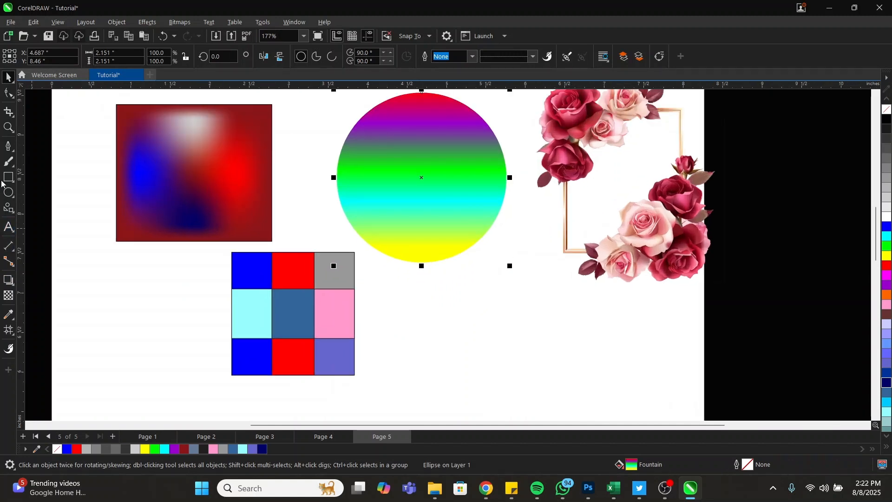
{"action": "mouse_move", "coordinate": [417, 305]}
{"action": "left_mouse_down"}
{"action": "mouse_move", "coordinate": [523, 400]}
{"action": "mouse_move", "coordinate": [524, 411]}
{"action": "left_mouse_up"}
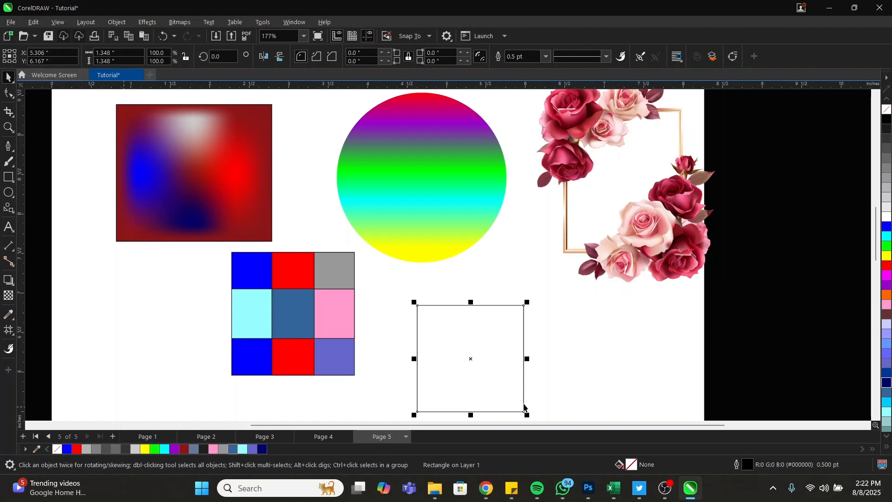
{"action": "left_click", "coordinate": [887, 218]}
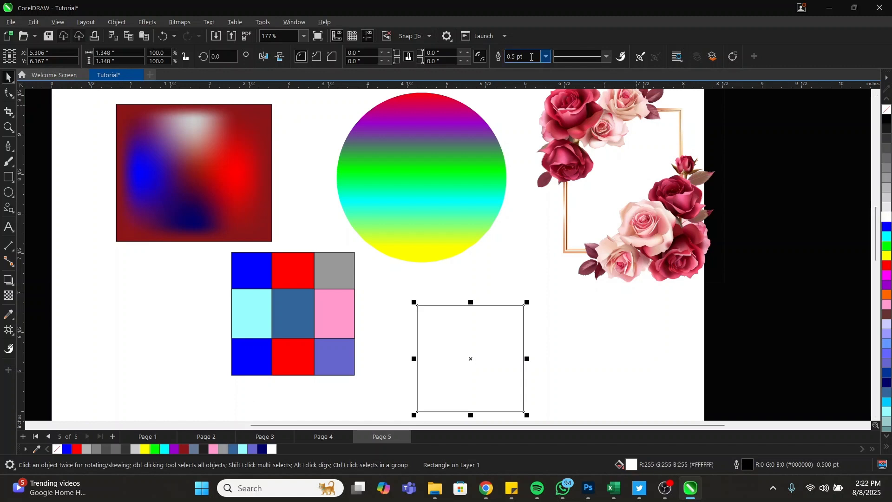
{"action": "left_click", "coordinate": [545, 56]}
{"action": "left_click", "coordinate": [530, 70]}
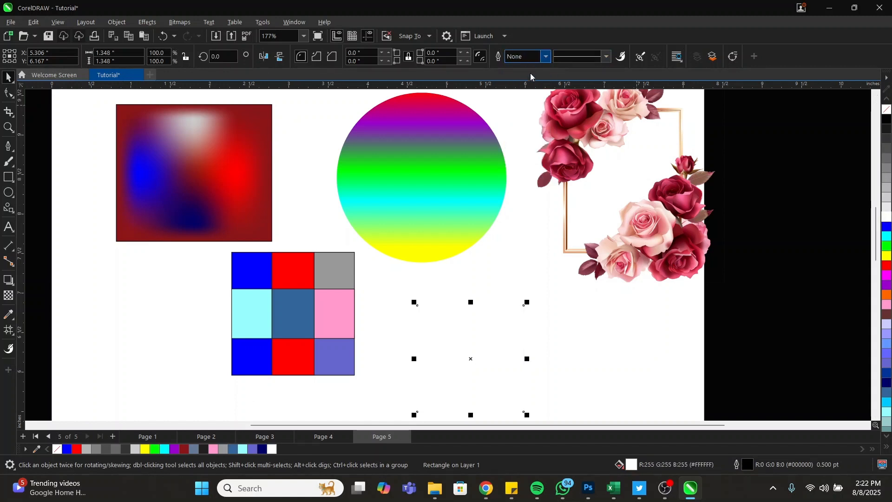
{"action": "scroll", "coordinate": [464, 227], "scroll_direction": "down", "scroll_amount": 1}
{"action": "scroll", "coordinate": [477, 311], "scroll_direction": "up", "scroll_amount": 3}
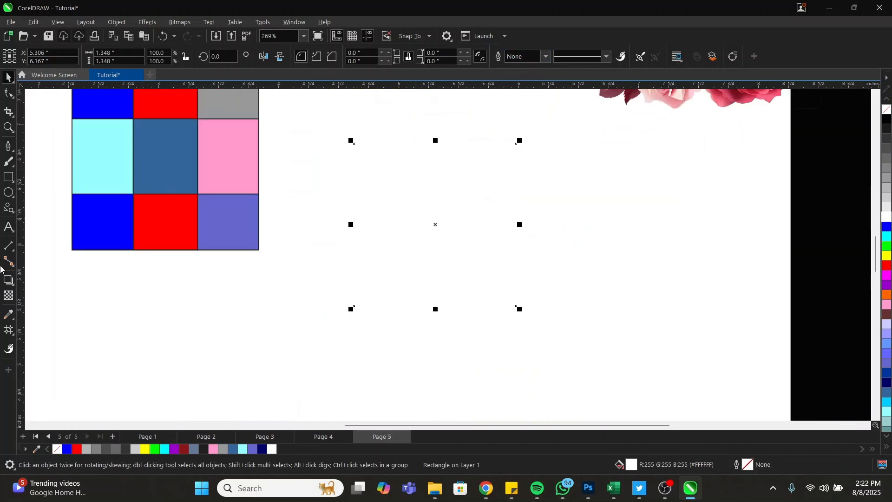
Apply a drop shadow to the white square, drawn horizontally from its left edge to its right edge
{"action": "left_click", "coordinate": [8, 280]}
{"action": "left_click", "coordinate": [38, 281]}
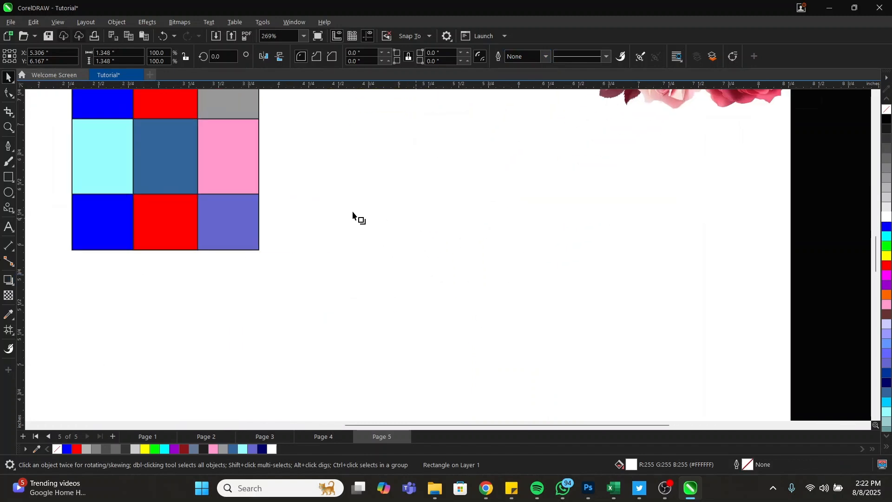
{"action": "left_click_drag", "start_coordinate": [356, 225], "coordinate": [517, 224]}
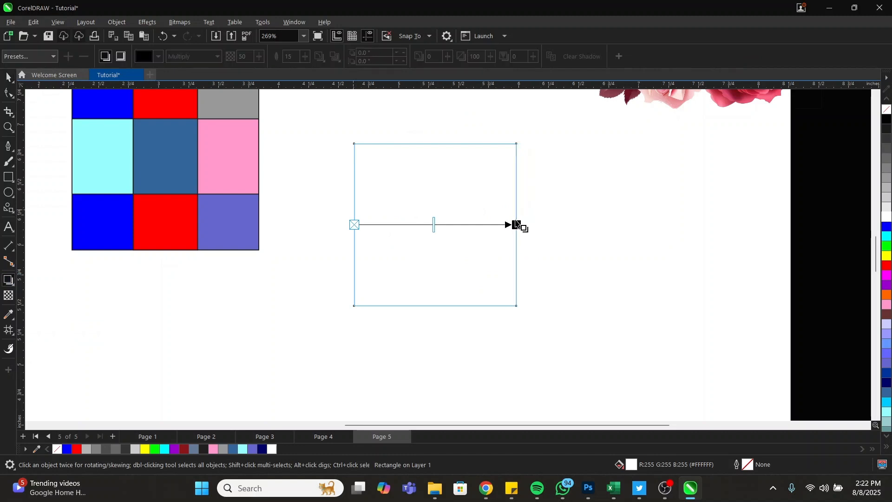
{"action": "key", "text": "space"}
{"action": "left_click", "coordinate": [657, 219]}
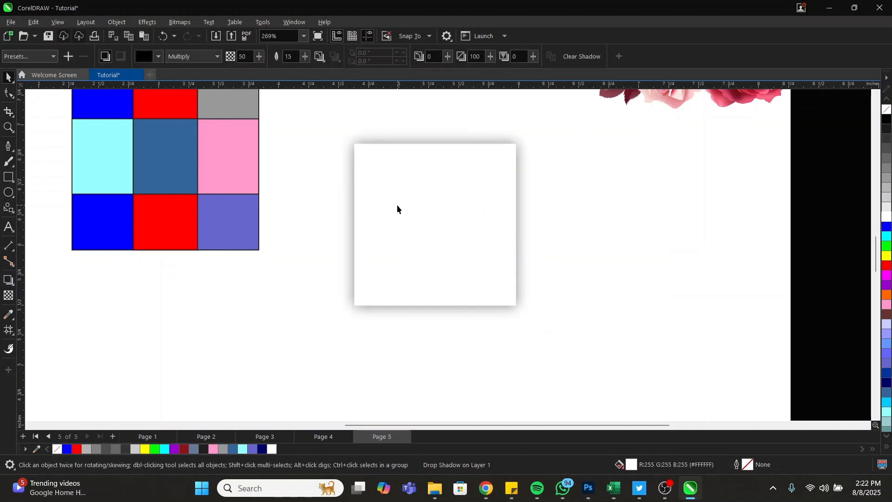
{"action": "left_click", "coordinate": [396, 204]}
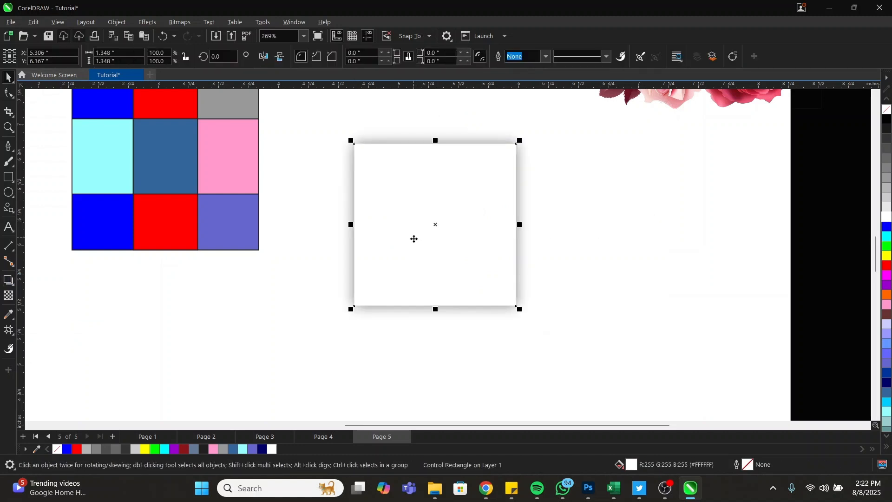
{"action": "left_click", "coordinate": [578, 220]}
Apply a drop shadow to the mesh-filled rectangle, drawn from its left edge to its right edge
{"action": "scroll", "coordinate": [459, 257], "scroll_direction": "down", "scroll_amount": 3}
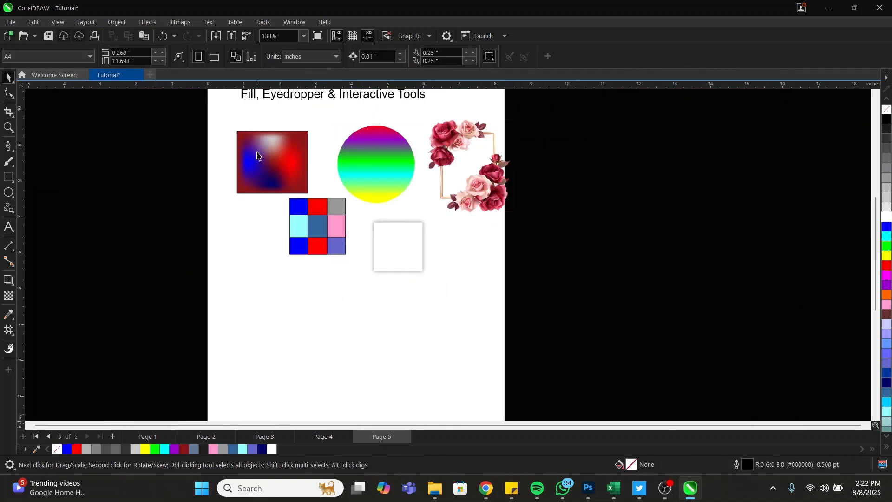
{"action": "left_click", "coordinate": [260, 139]}
{"action": "scroll", "coordinate": [260, 139], "scroll_direction": "up", "scroll_amount": 2}
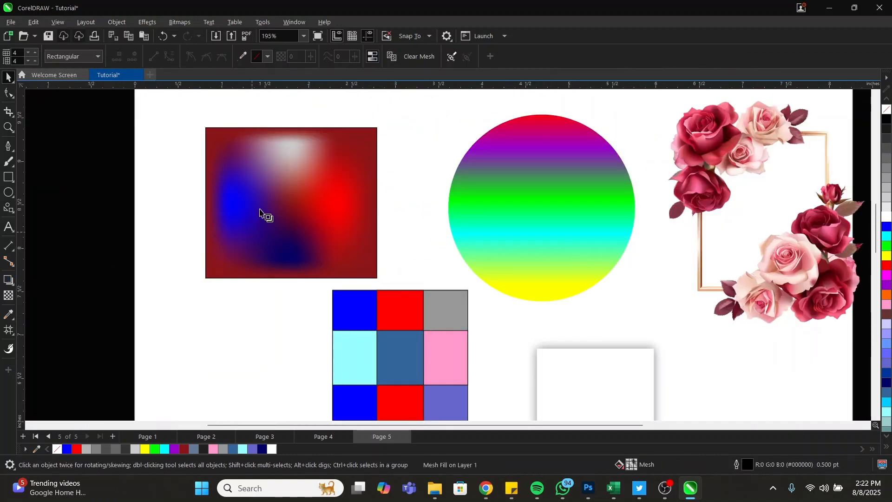
{"action": "key", "text": "space"}
{"action": "left_click_drag", "start_coordinate": [205, 196], "coordinate": [378, 209]}
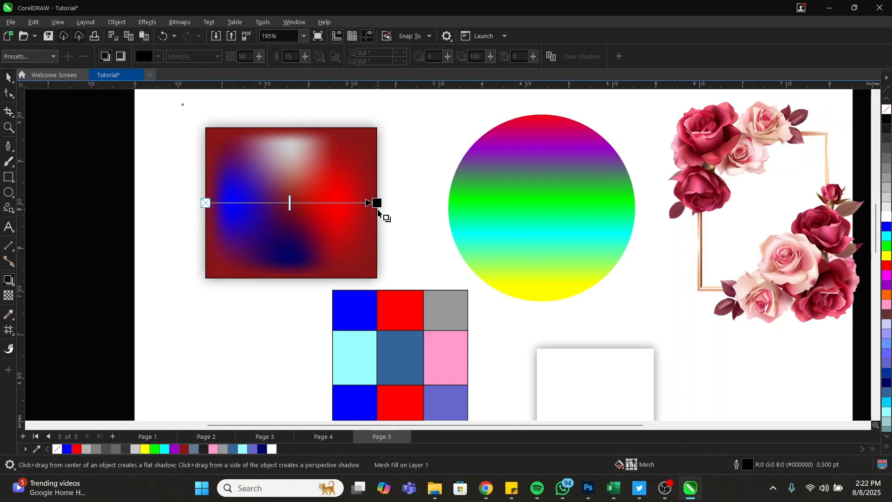
{"action": "key", "text": "space"}
Move the rose frame up and slightly right, to about X 7.67 in, Y 9.93 in
{"action": "scroll", "coordinate": [393, 301], "scroll_direction": "down", "scroll_amount": 2}
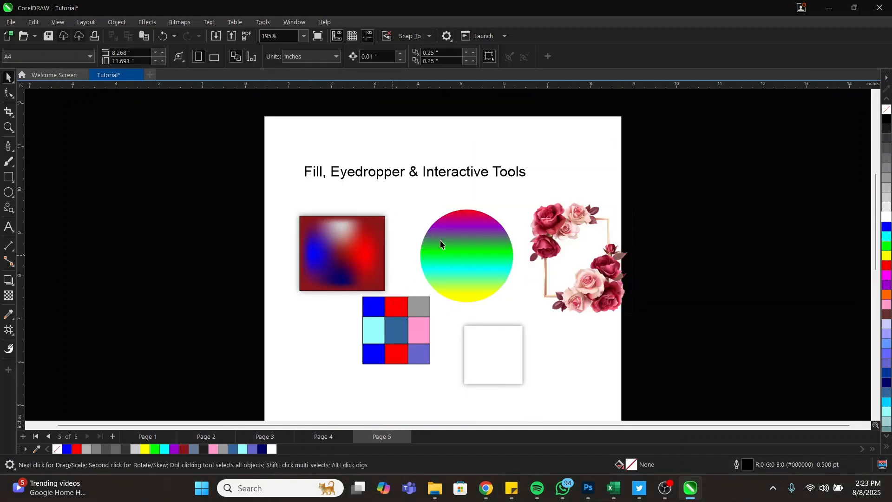
{"action": "left_click", "coordinate": [603, 274]}
{"action": "left_click_drag", "start_coordinate": [603, 274], "coordinate": [621, 208]}
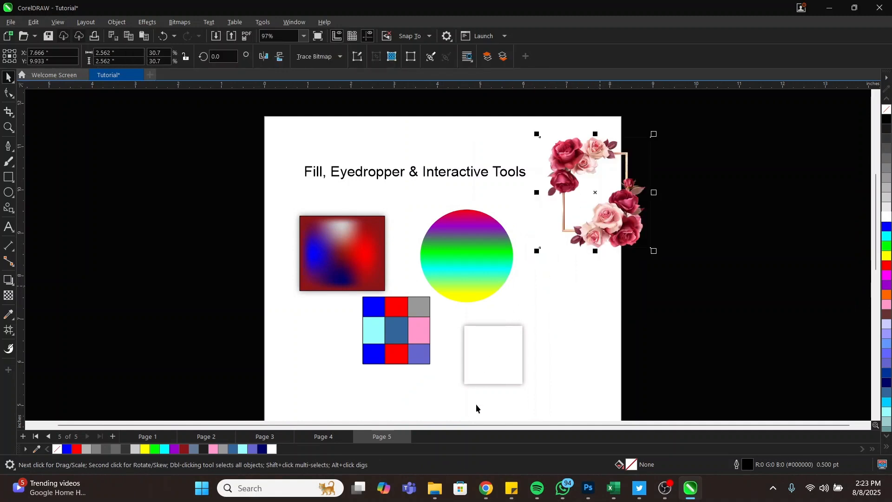
{"action": "scroll", "coordinate": [79, 289], "scroll_direction": "up", "scroll_amount": 1}
Place a copy of the gradient circle below the coloured grid at about X 3.63 in, Y 3.83 in
{"action": "left_click", "coordinate": [8, 280]}
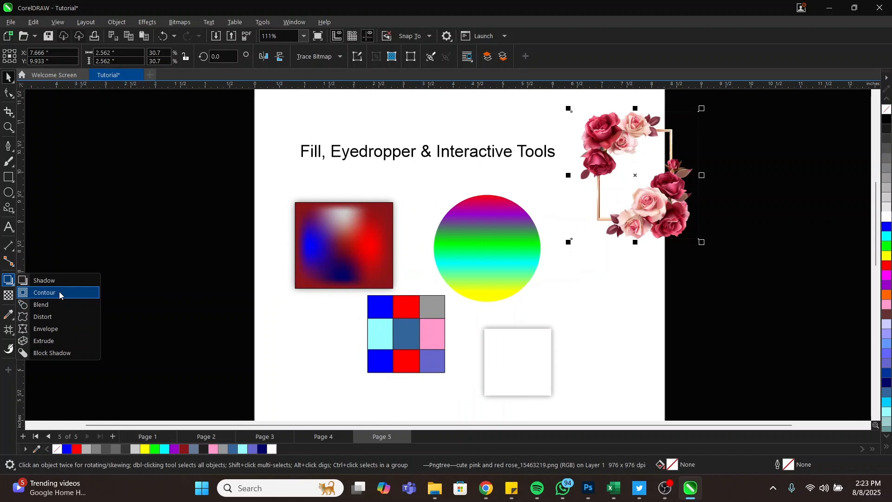
{"action": "left_click", "coordinate": [366, 230]}
{"action": "key", "text": "m"}
{"action": "scroll", "coordinate": [505, 220], "scroll_direction": "down", "scroll_amount": 2}
{"action": "left_click", "coordinate": [497, 224]}
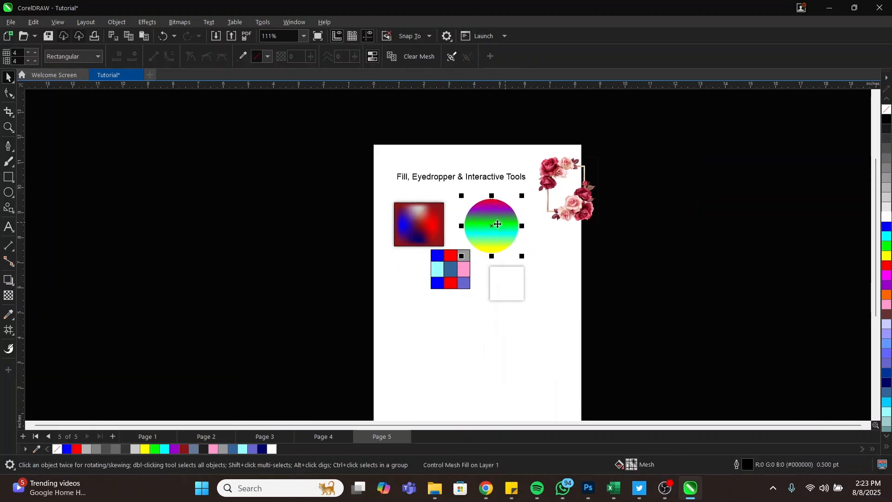
{"action": "left_click_drag", "start_coordinate": [498, 224], "coordinate": [473, 358]}
{"action": "scroll", "coordinate": [473, 358], "scroll_direction": "up", "scroll_amount": 2}
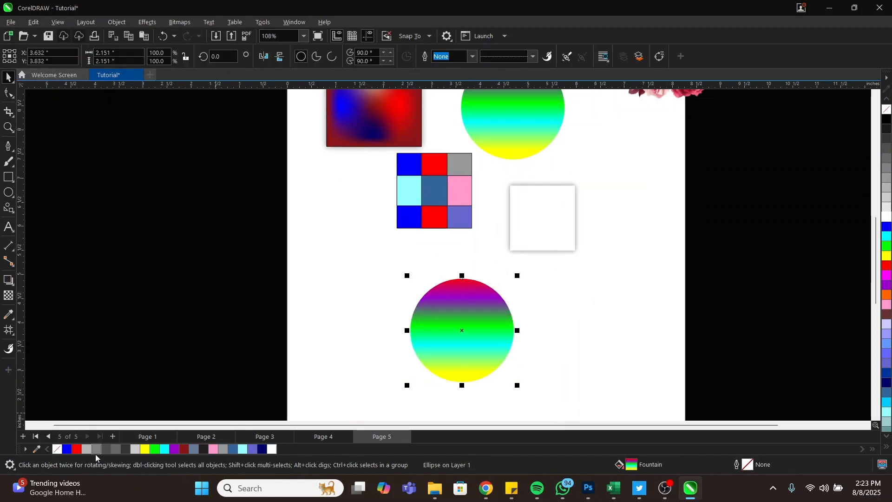
Give the copied circle an 80% Black outline and remove its gradient fill
{"action": "right_click", "coordinate": [125, 448]}
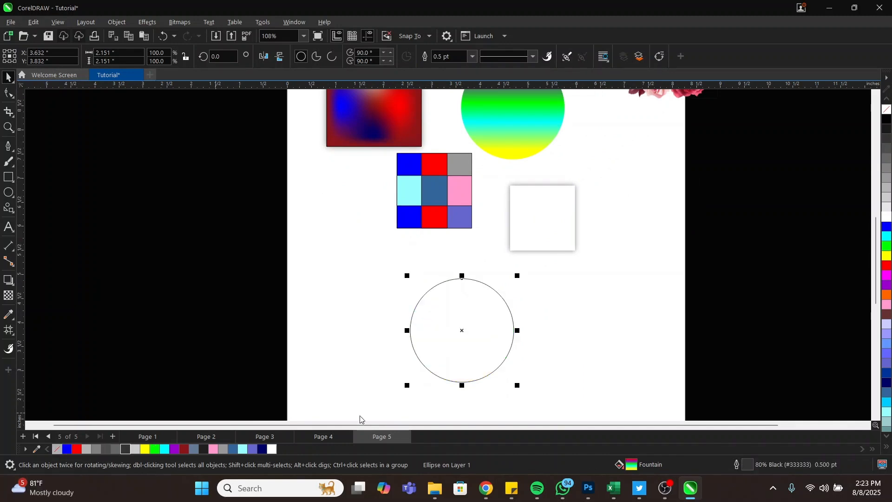
{"action": "scroll", "coordinate": [517, 367], "scroll_direction": "up", "scroll_amount": 3}
{"action": "left_click", "coordinate": [57, 448]}
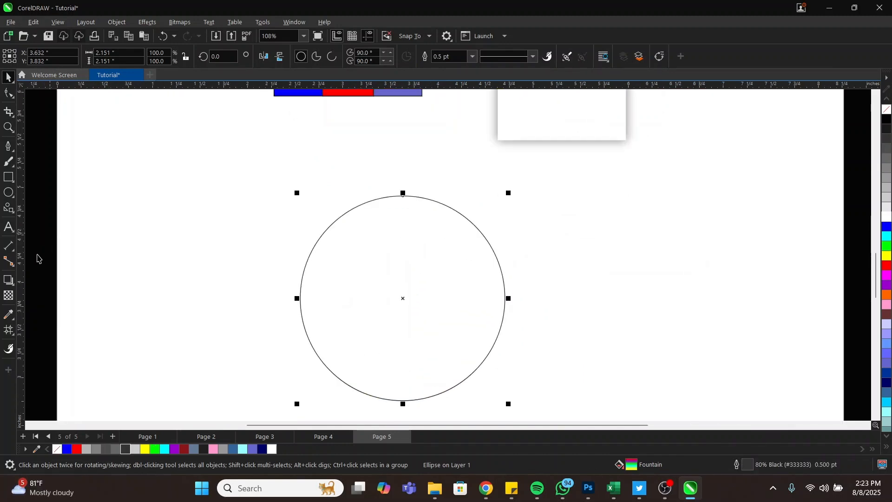
Apply an inside contour to the unfilled circle with an offset of about 0.09 in
{"action": "left_click", "coordinate": [8, 280]}
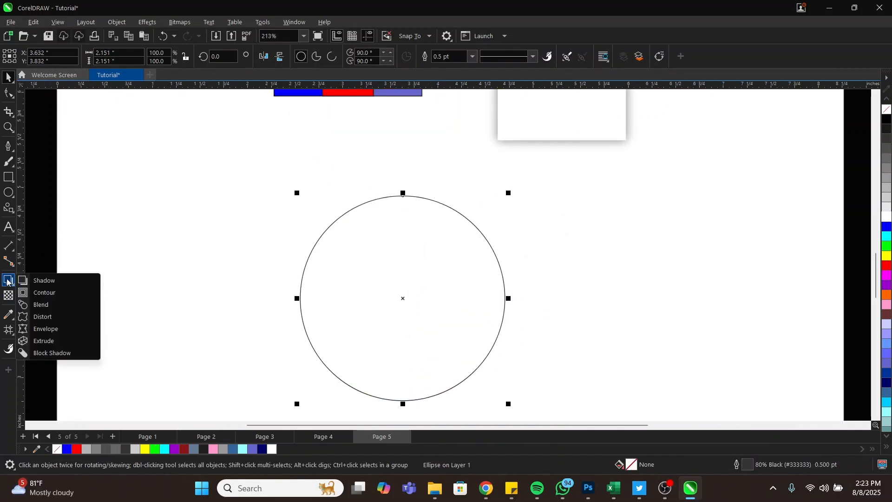
{"action": "left_click", "coordinate": [49, 297]}
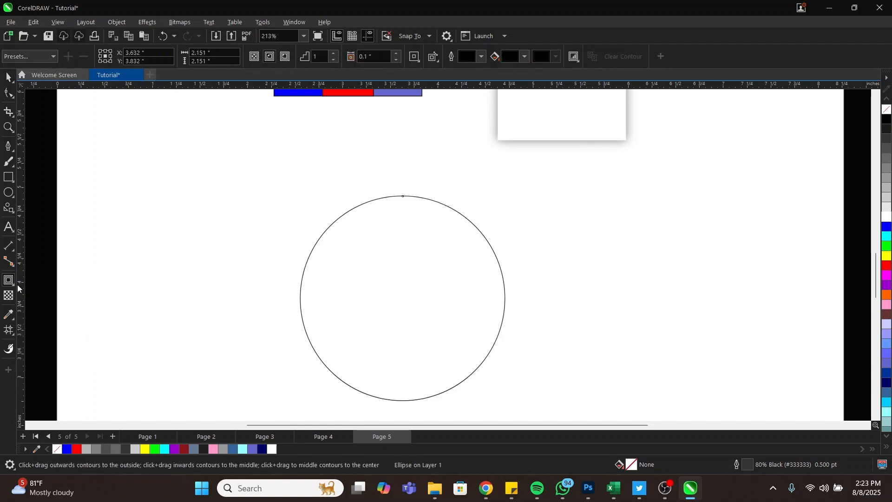
{"action": "left_click_drag", "start_coordinate": [404, 199], "coordinate": [405, 205]}
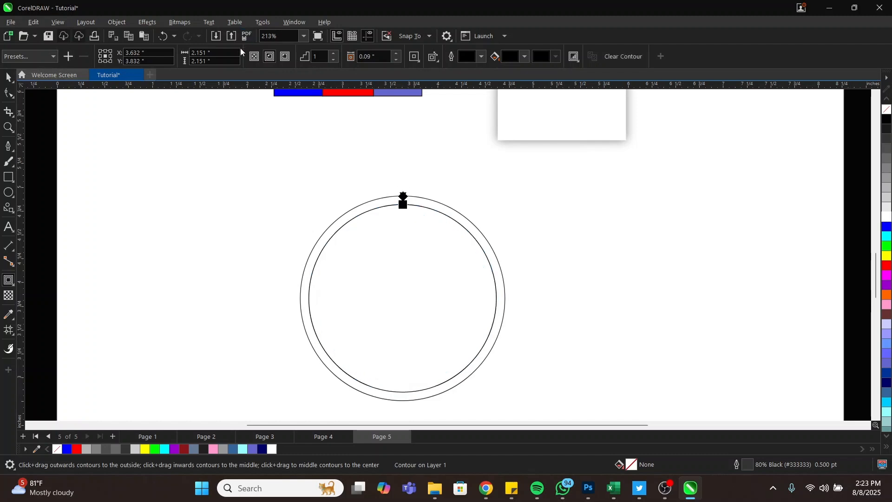
Increase the circle's contour to 11 steps
{"action": "left_click", "coordinate": [333, 53]}
{"action": "left_click", "coordinate": [333, 53]}
{"action": "left_click", "coordinate": [332, 53]}
{"action": "left_click", "coordinate": [332, 53]}
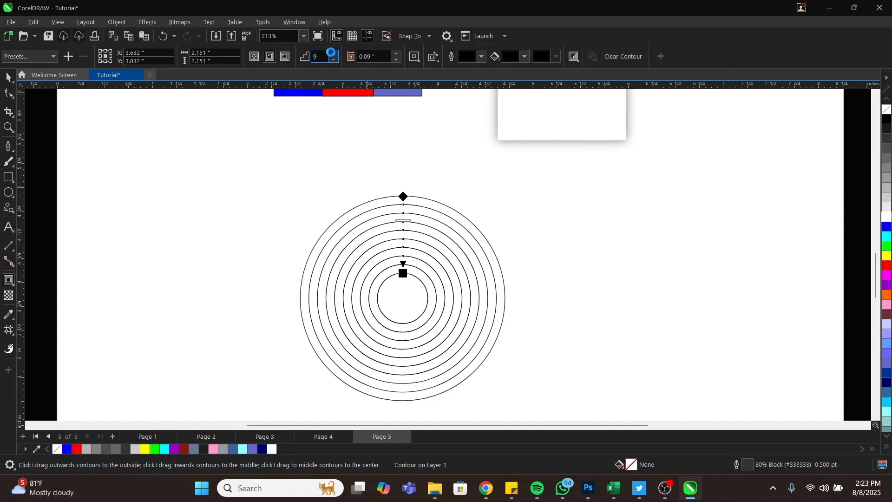
{"action": "left_click", "coordinate": [333, 53]}
{"action": "left_click", "coordinate": [333, 53]}
{"action": "left_click", "coordinate": [333, 53]}
Fill the contoured circle with blue and deselect it
{"action": "left_click", "coordinate": [9, 78]}
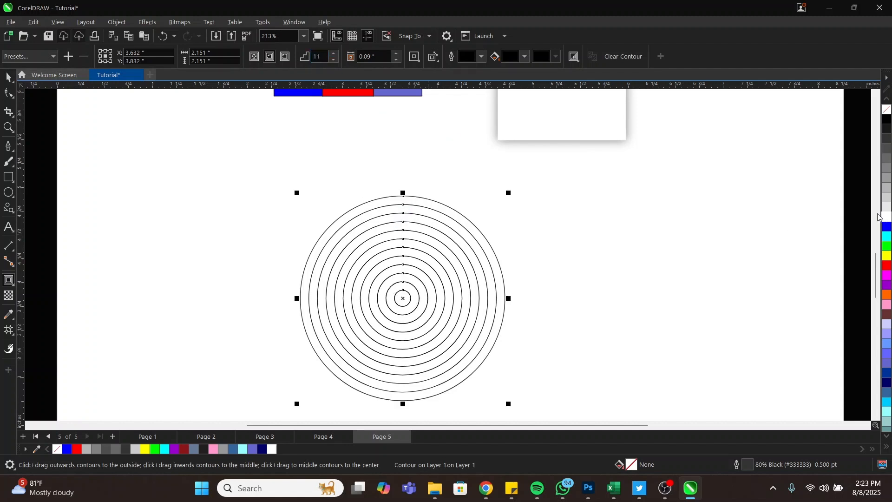
{"action": "left_click", "coordinate": [887, 227]}
{"action": "scroll", "coordinate": [431, 322], "scroll_direction": "up", "scroll_amount": 1}
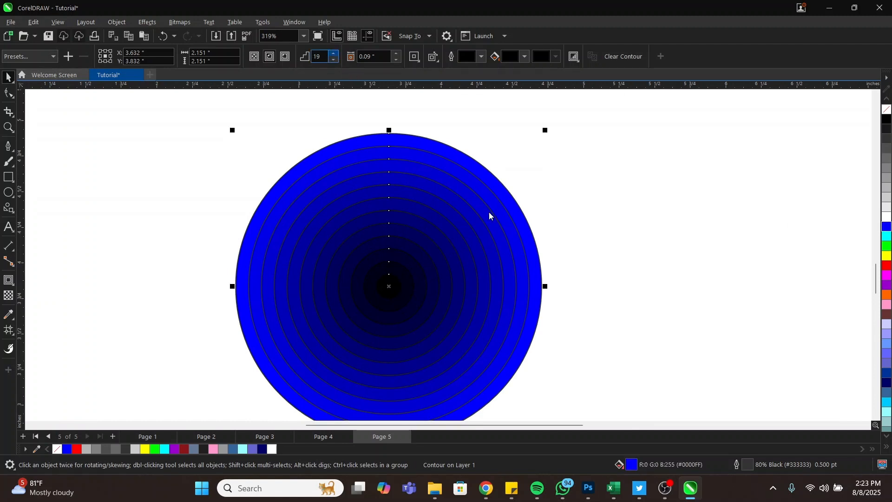
{"action": "scroll", "coordinate": [458, 229], "scroll_direction": "down", "scroll_amount": 2}
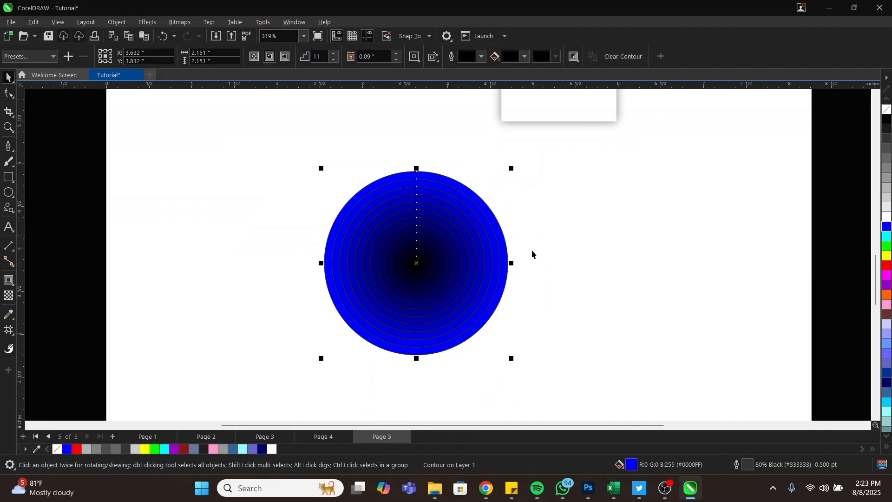
{"action": "left_click", "coordinate": [532, 250]}
Move the blue contoured circle left and slightly up, centring it at about X 2.5 in
{"action": "left_click", "coordinate": [421, 266]}
{"action": "left_click_drag", "start_coordinate": [428, 269], "coordinate": [445, 262]}
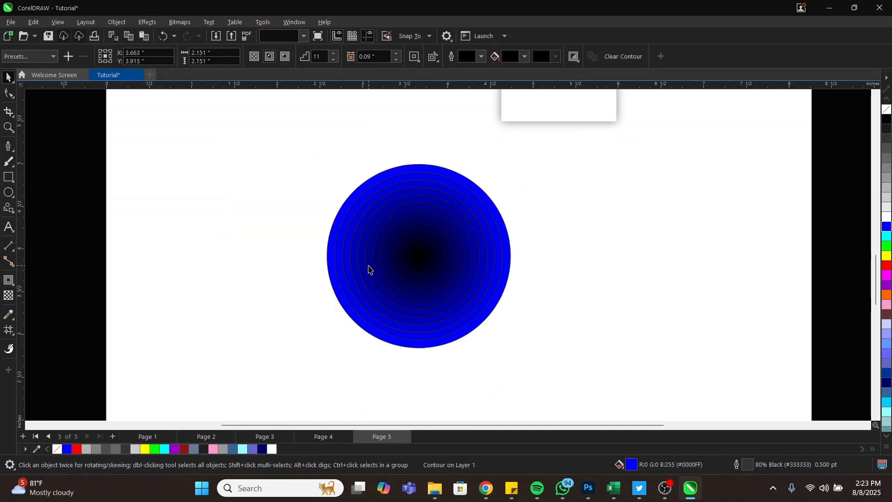
{"action": "left_click_drag", "start_coordinate": [372, 271], "coordinate": [277, 248]}
{"action": "left_click", "coordinate": [35, 273]}
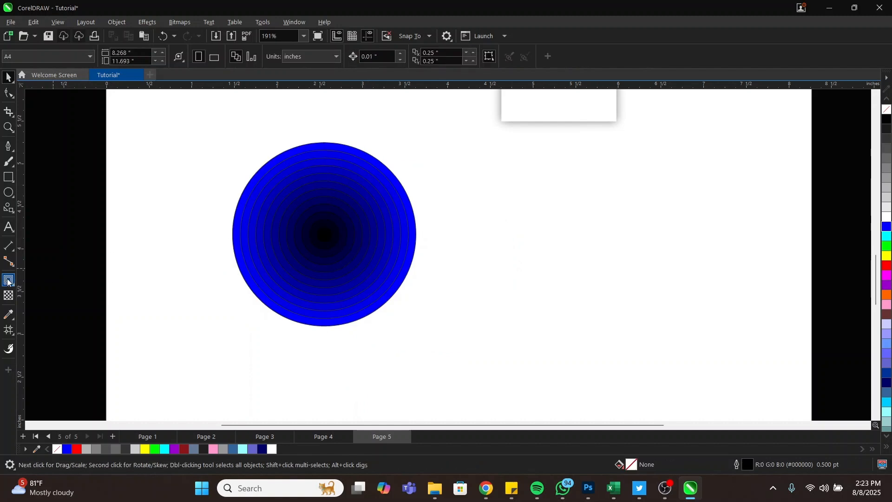
{"action": "left_click", "coordinate": [12, 284]}
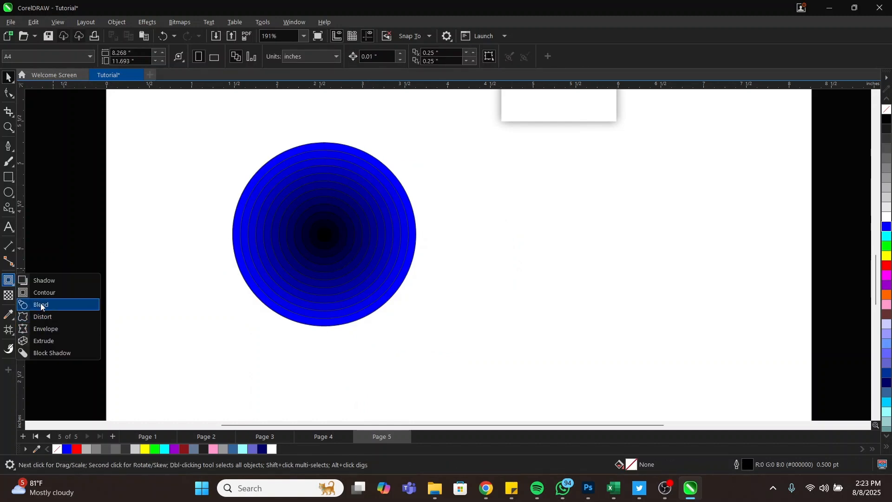
{"action": "left_click", "coordinate": [328, 234]}
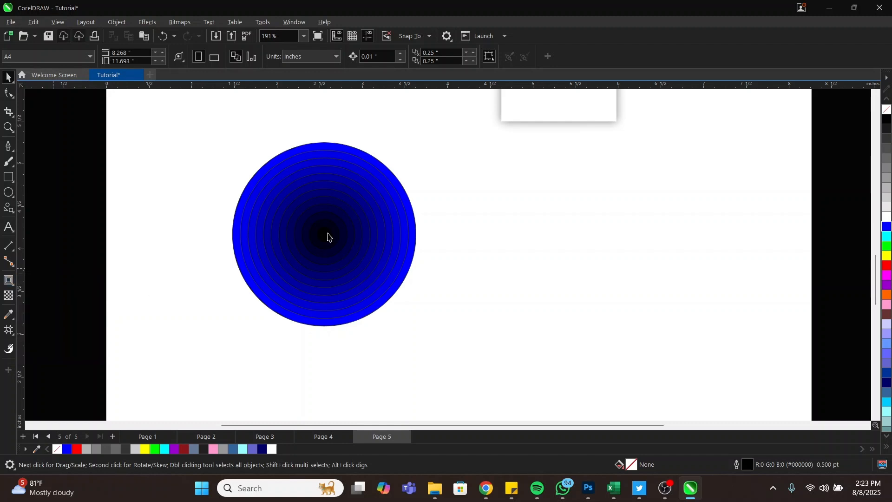
{"action": "left_click", "coordinate": [68, 205]}
Draw a circle about 0.47 in wide right of the blue circle and place a copy at about X 6.55 in, Y 3.72 in
{"action": "left_click", "coordinate": [9, 195]}
{"action": "mouse_move", "coordinate": [513, 180]}
{"action": "left_mouse_down"}
{"action": "mouse_move", "coordinate": [554, 220]}
{"action": "mouse_move", "coordinate": [661, 274]}
{"action": "left_mouse_up"}
{"action": "key", "text": "space"}
{"action": "right_click", "coordinate": [661, 274]}
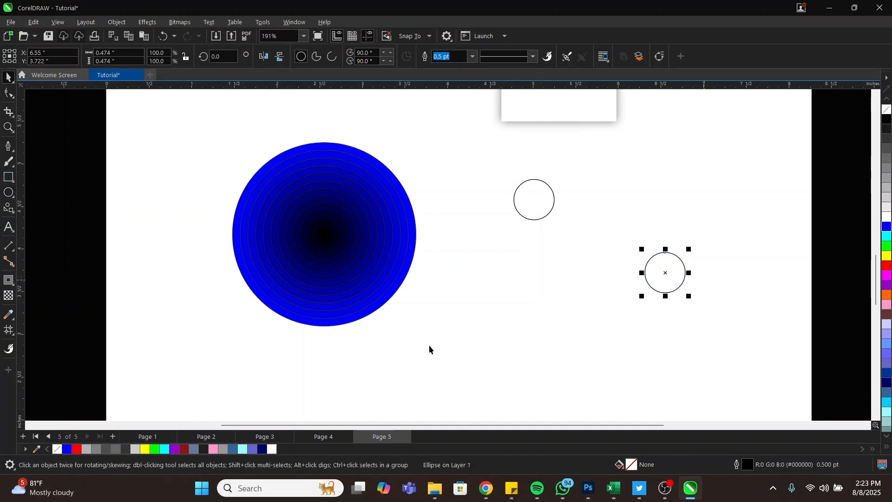
Blend the upper small circle into the lower one with 20 steps and fill the blend with cyan
{"action": "left_click", "coordinate": [8, 280]}
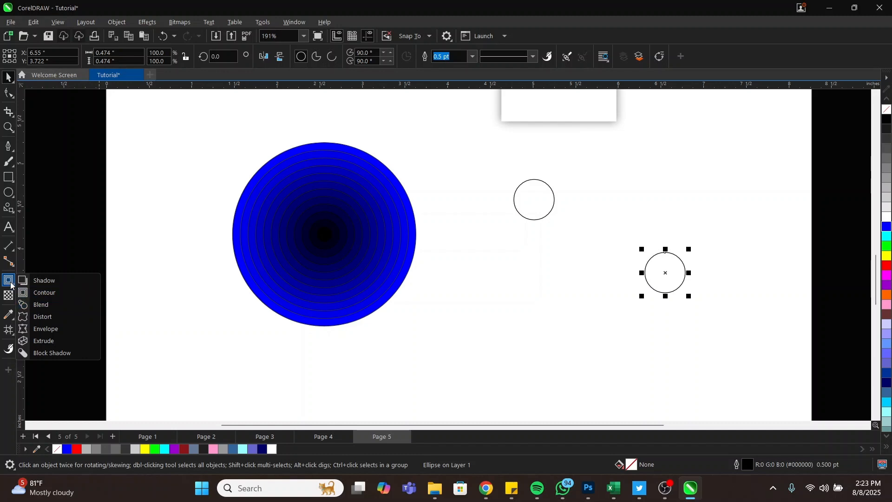
{"action": "left_click", "coordinate": [56, 305]}
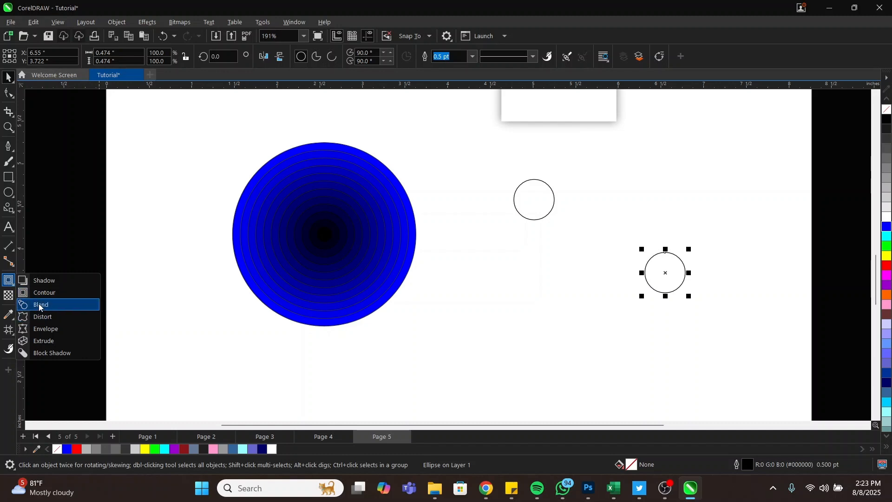
{"action": "left_click_drag", "start_coordinate": [545, 210], "coordinate": [664, 272]}
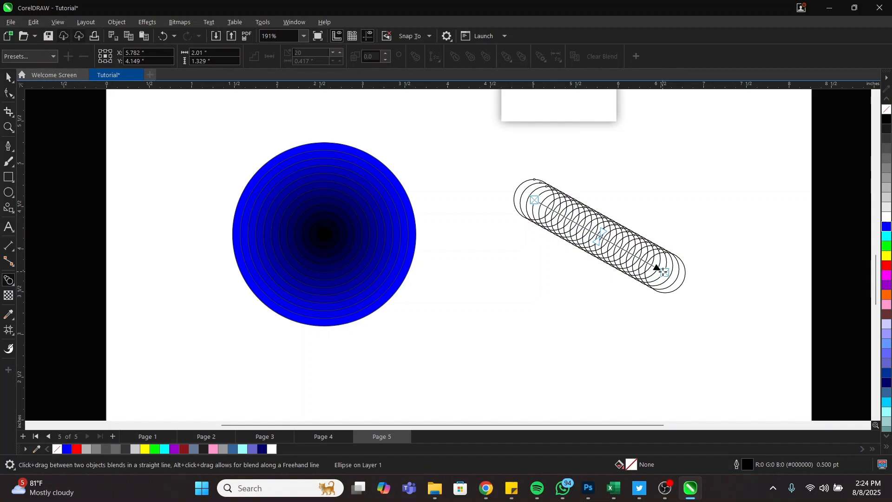
{"action": "left_click", "coordinate": [886, 240]}
Select only the blend's lower end circle and fill it with yellow
{"action": "left_click", "coordinate": [682, 276]}
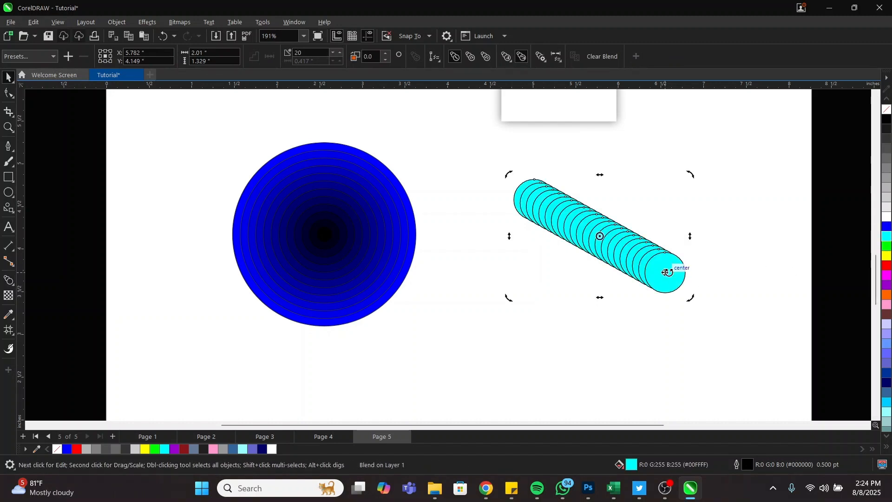
{"action": "left_click", "coordinate": [764, 257]}
{"action": "left_click", "coordinate": [682, 277]}
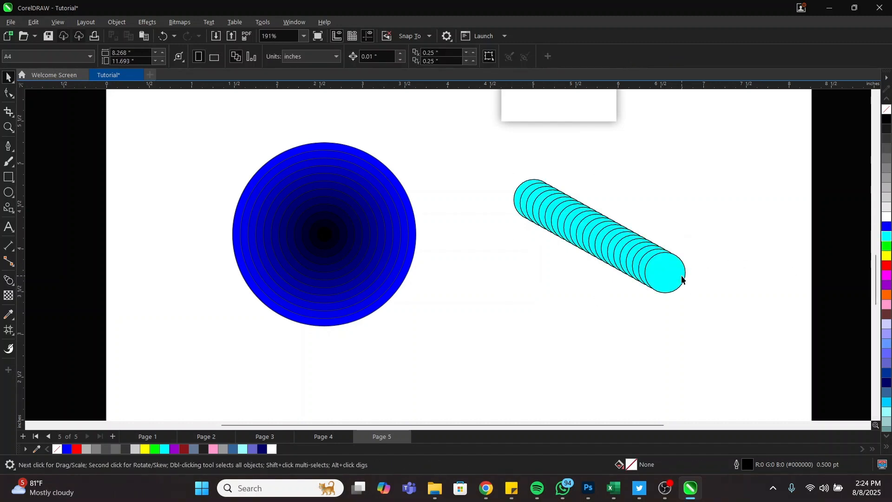
{"action": "left_click", "coordinate": [887, 256]}
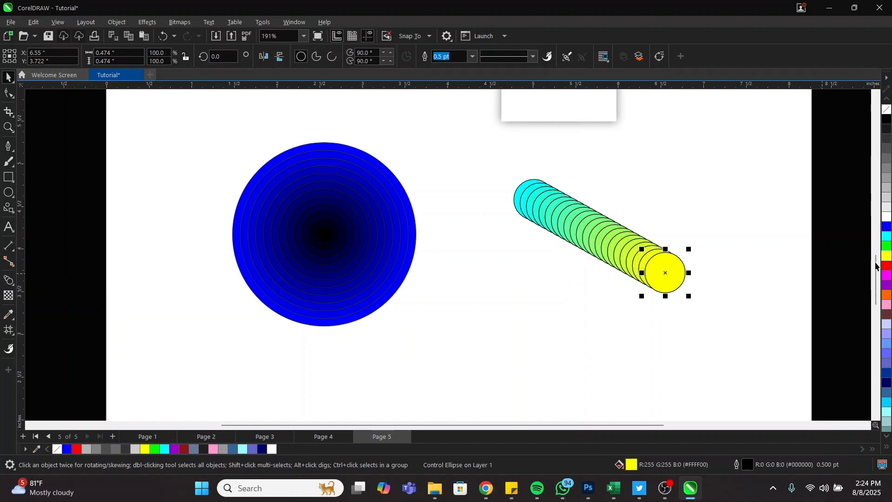
Fill the blend's upper start circle with red and deselect it
{"action": "left_click", "coordinate": [522, 195]}
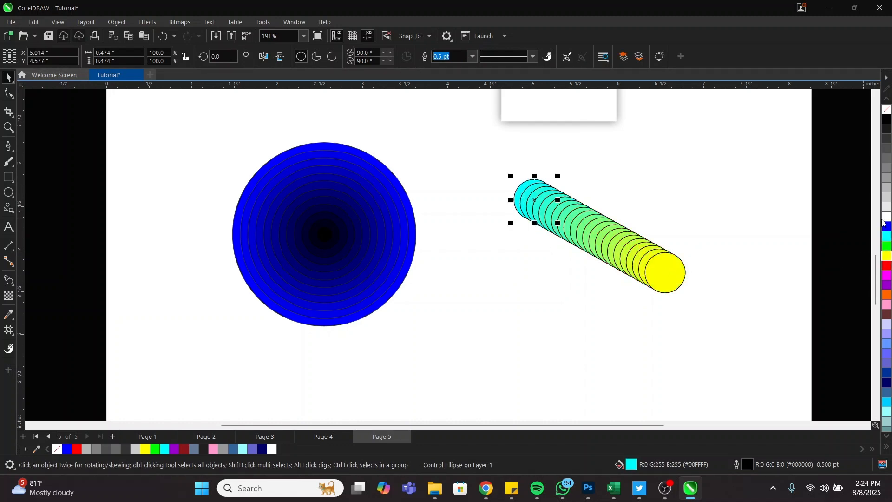
{"action": "left_click", "coordinate": [887, 266]}
{"action": "left_click", "coordinate": [728, 211]}
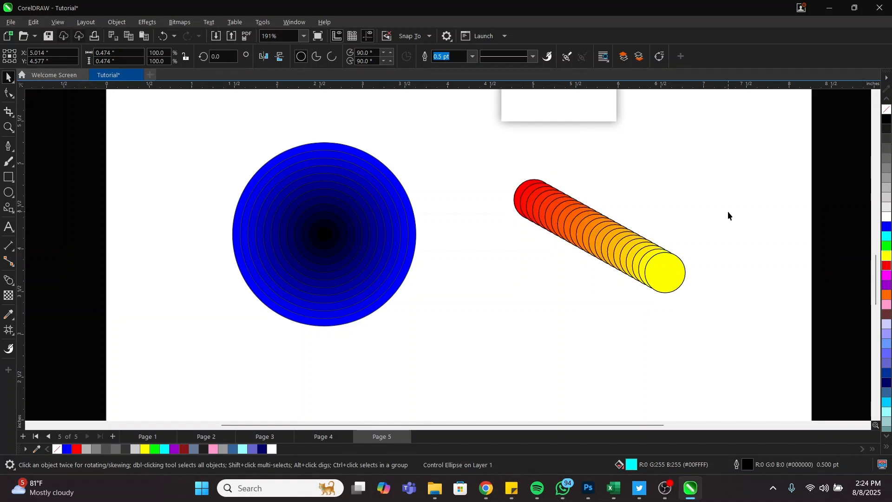
{"action": "left_click", "coordinate": [604, 256]}
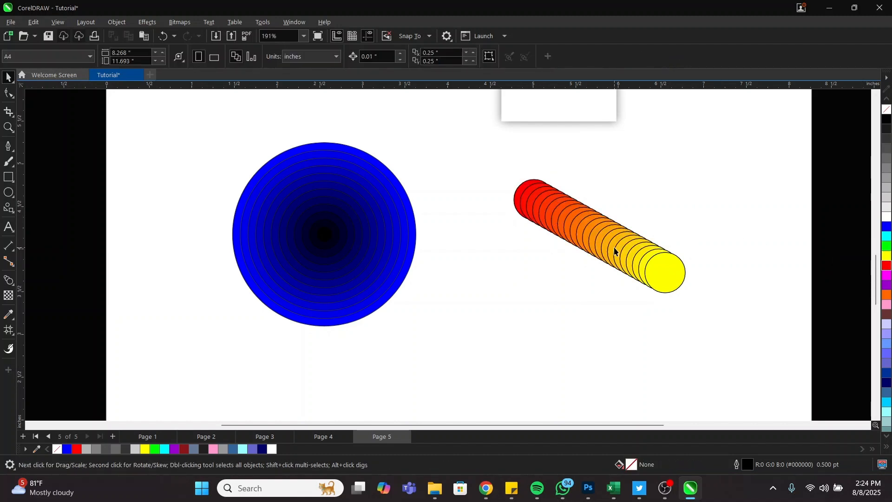
Remove the outline from the red-to-yellow blend and move it to about X 6.1 in, Y 3.62 in
{"action": "right_click", "coordinate": [57, 448]}
{"action": "left_click", "coordinate": [711, 200]}
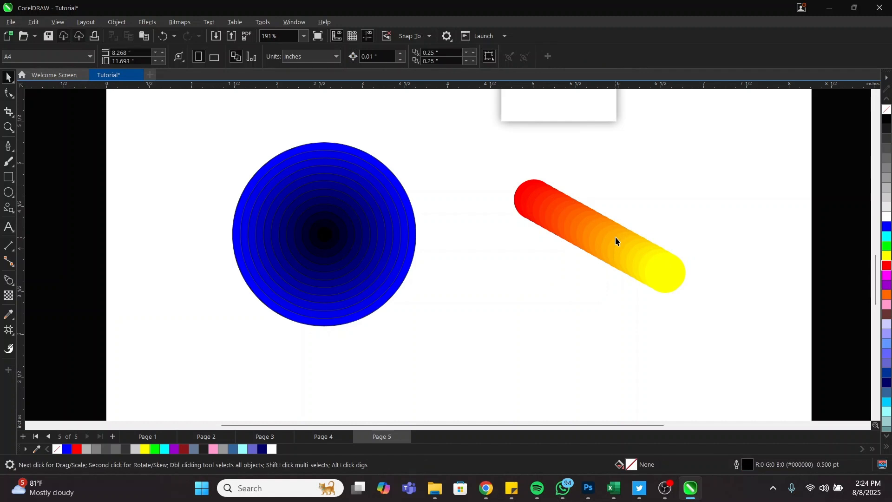
{"action": "left_click_drag", "start_coordinate": [663, 267], "coordinate": [695, 324]}
{"action": "left_click", "coordinate": [737, 225]}
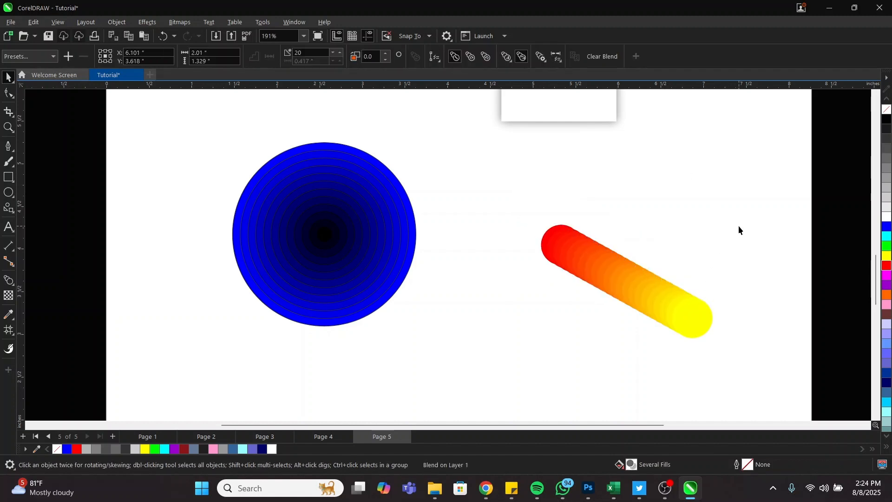
Add the artistic text "ZeroBox" below the blue circle and enlarge it proportionally to about 67 pt
{"action": "left_click", "coordinate": [12, 283]}
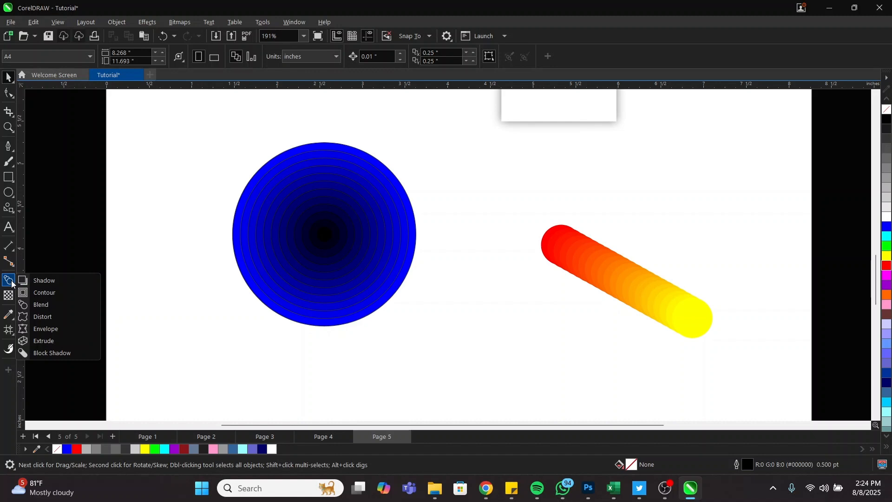
{"action": "left_click", "coordinate": [49, 328]}
{"action": "scroll", "coordinate": [428, 277], "scroll_direction": "down", "scroll_amount": 4}
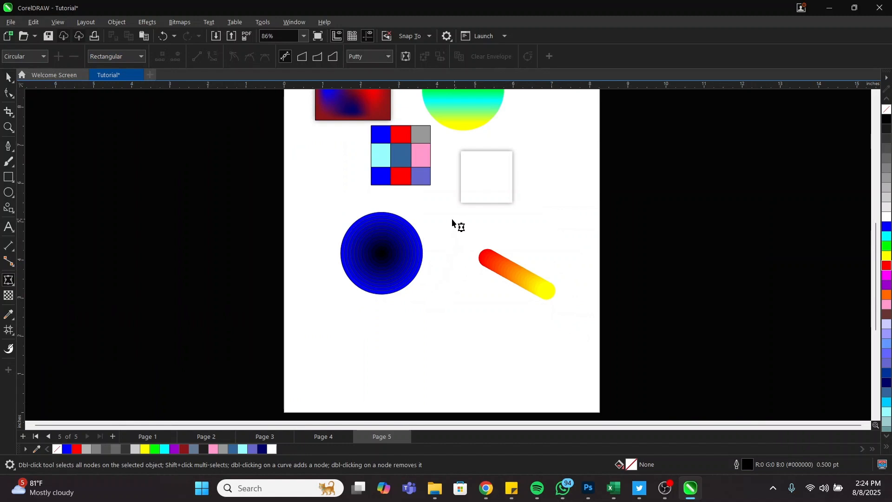
{"action": "scroll", "coordinate": [453, 223], "scroll_direction": "down", "scroll_amount": 3}
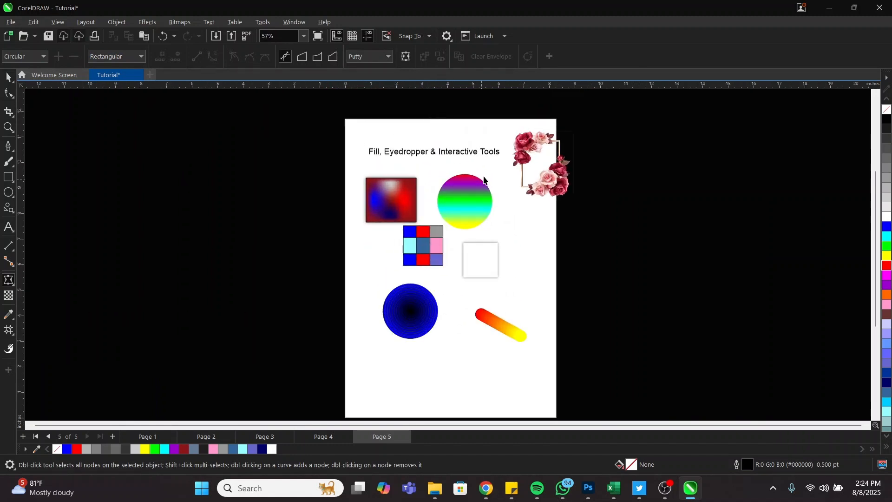
{"action": "key", "text": "space"}
{"action": "scroll", "coordinate": [484, 179], "scroll_direction": "down", "scroll_amount": 3}
{"action": "scroll", "coordinate": [419, 288], "scroll_direction": "up", "scroll_amount": 5}
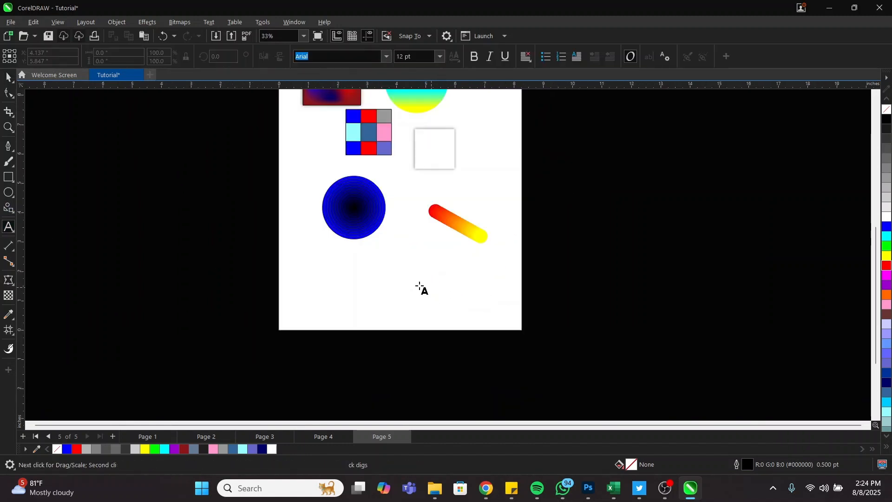
{"action": "left_click", "coordinate": [313, 283]}
{"action": "type", "text": "ZeroBox"}
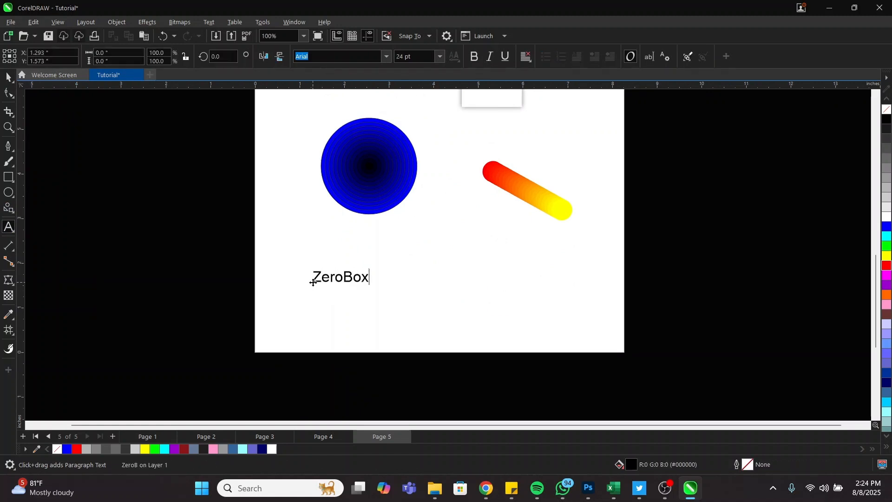
{"action": "key", "text": "ctrl+space"}
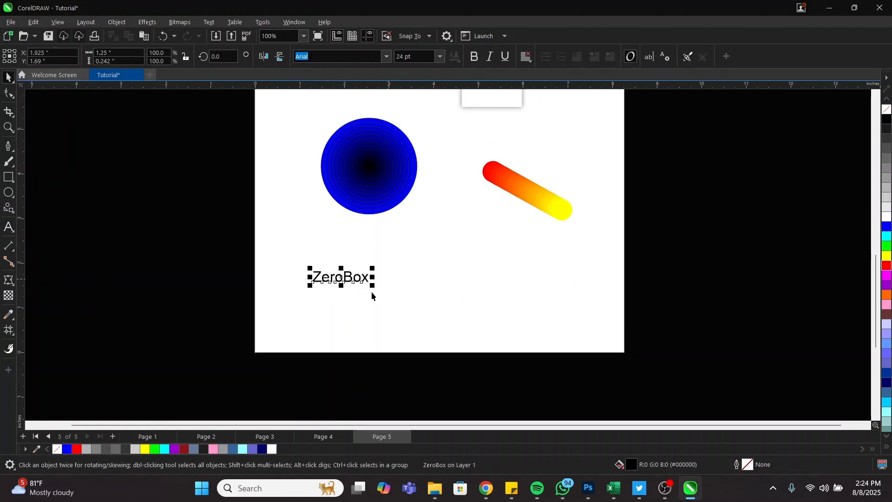
{"action": "left_click_drag", "start_coordinate": [374, 285], "coordinate": [474, 328]}
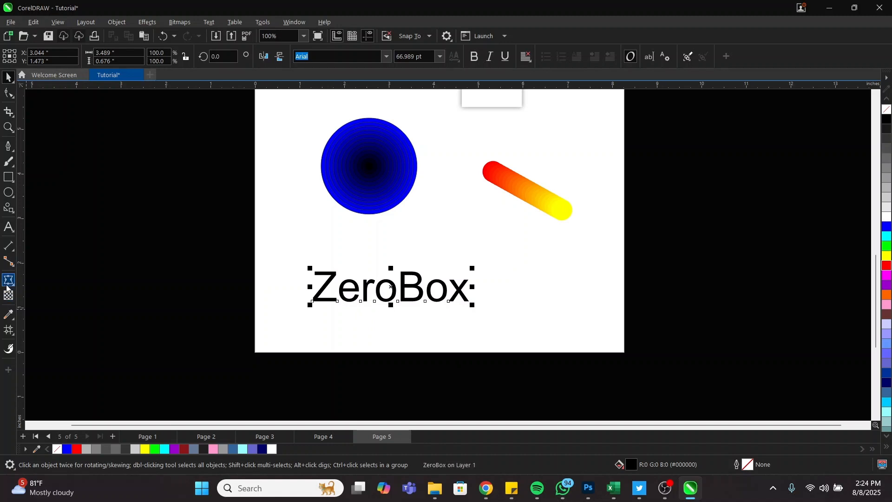
Apply an envelope to the ZeroBox text, bulging its upper edge's midpoint upward and its lower edge's midpoint slightly downward
{"action": "left_click", "coordinate": [7, 282]}
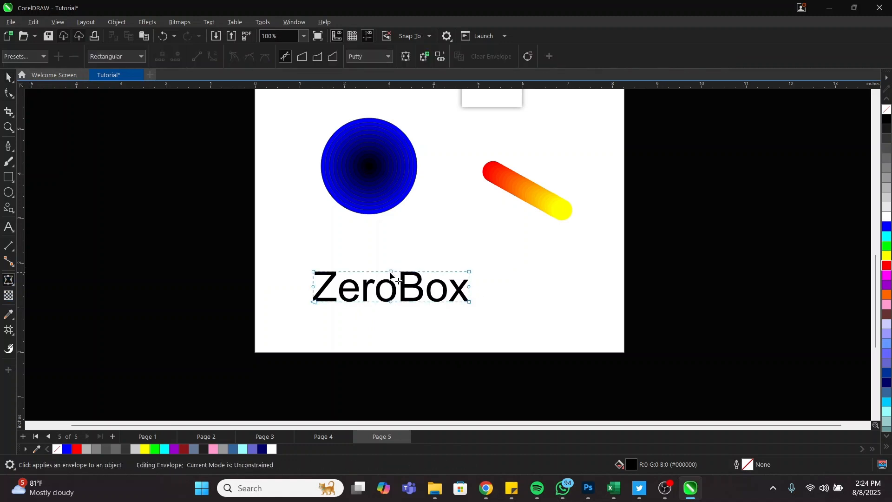
{"action": "left_click_drag", "start_coordinate": [391, 274], "coordinate": [394, 253]}
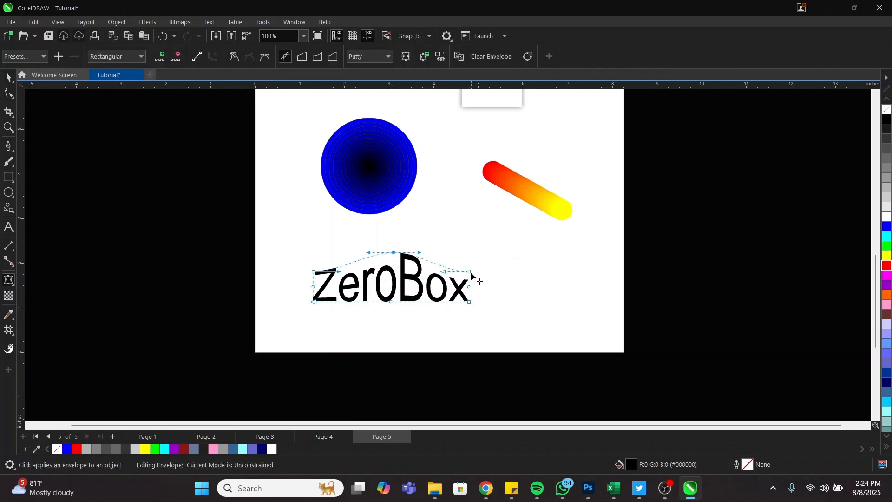
{"action": "left_click_drag", "start_coordinate": [470, 272], "coordinate": [484, 250]}
{"action": "key", "text": "ctrl+z"}
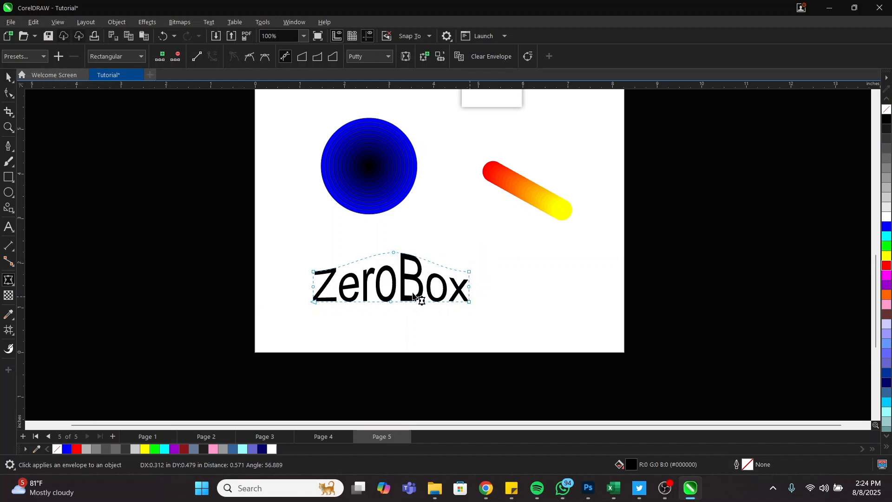
{"action": "left_click_drag", "start_coordinate": [393, 302], "coordinate": [394, 308]}
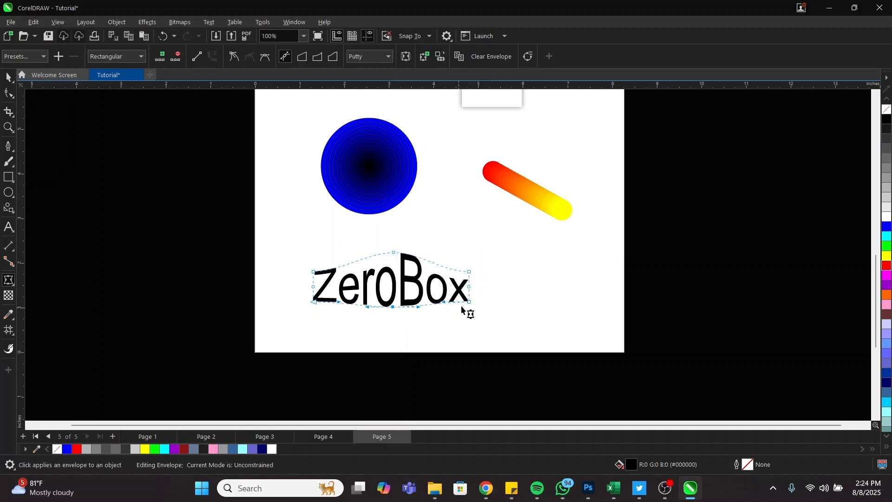
{"action": "left_click", "coordinate": [531, 283]}
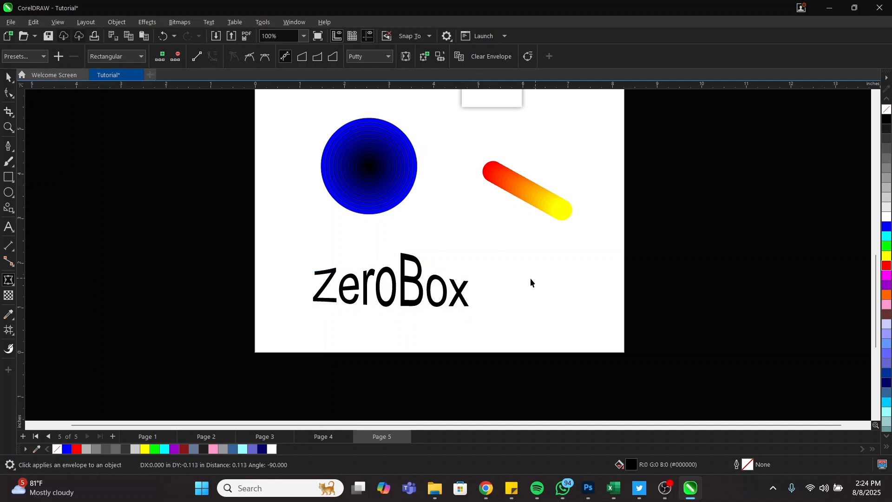
Move the enveloped ZeroBox text slightly up and to the left, to about X 2.63 in, Y 1.79 in
{"action": "key", "text": "space"}
{"action": "left_click_drag", "start_coordinate": [427, 284], "coordinate": [409, 276]}
{"action": "left_click", "coordinate": [511, 272]}
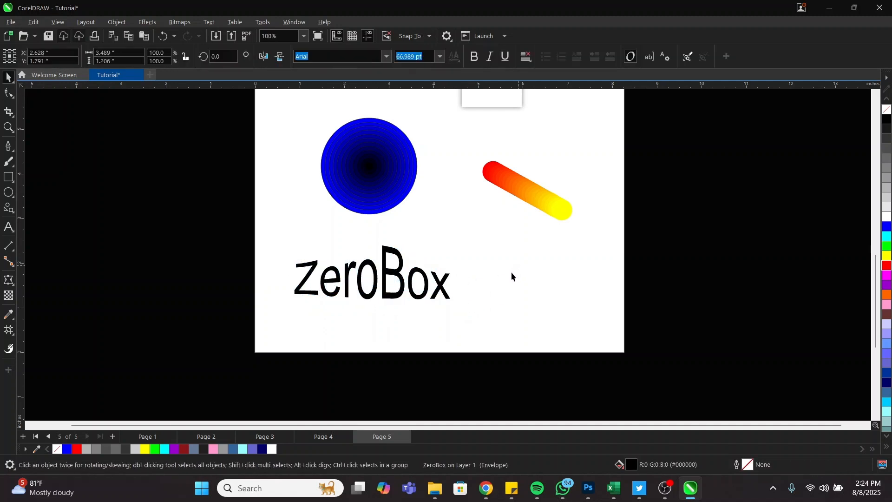
Move the mesh-filled rectangle from the upper part of the page to just above and right of the red-to-yellow blend
{"action": "scroll", "coordinate": [394, 275], "scroll_direction": "down", "scroll_amount": 2}
{"action": "left_click_drag", "start_coordinate": [373, 132], "coordinate": [456, 273]}
{"action": "scroll", "coordinate": [457, 273], "scroll_direction": "up", "scroll_amount": 4}
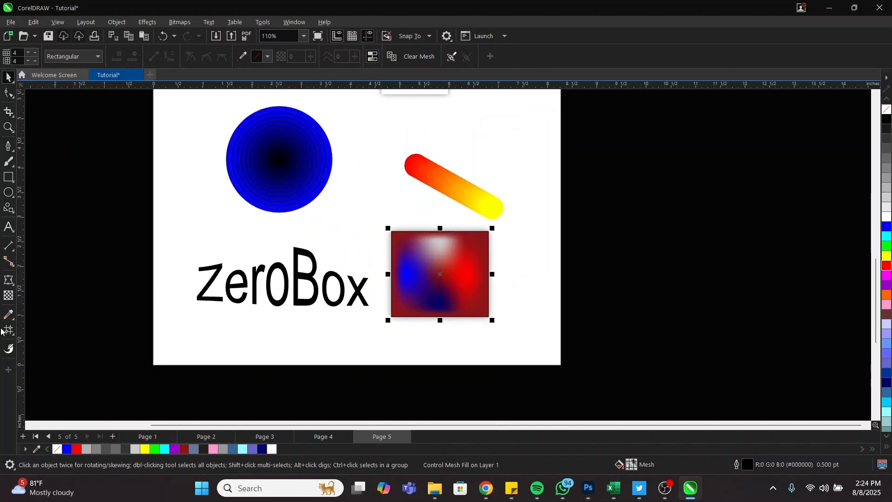
{"action": "key", "text": "m"}
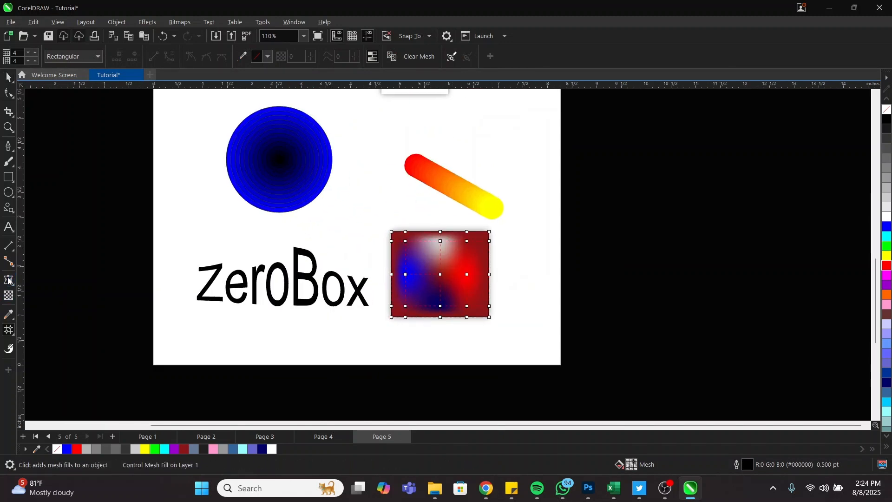
{"action": "left_click_drag", "start_coordinate": [470, 246], "coordinate": [539, 95]}
Draw a rectangle about 2 in wide and 1.87 in high below the red-to-yellow blend, right of the ZeroBox text
{"action": "key", "text": "space"}
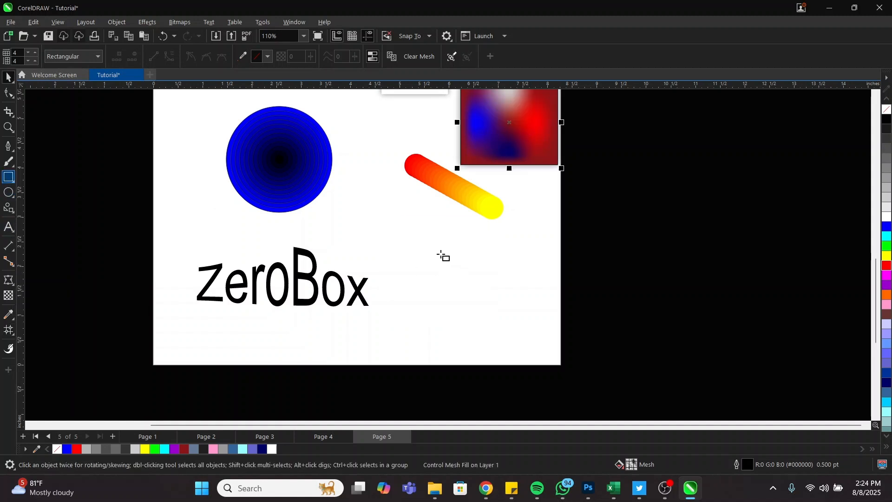
{"action": "left_click_drag", "start_coordinate": [408, 244], "coordinate": [506, 336]}
{"action": "key", "text": "space"}
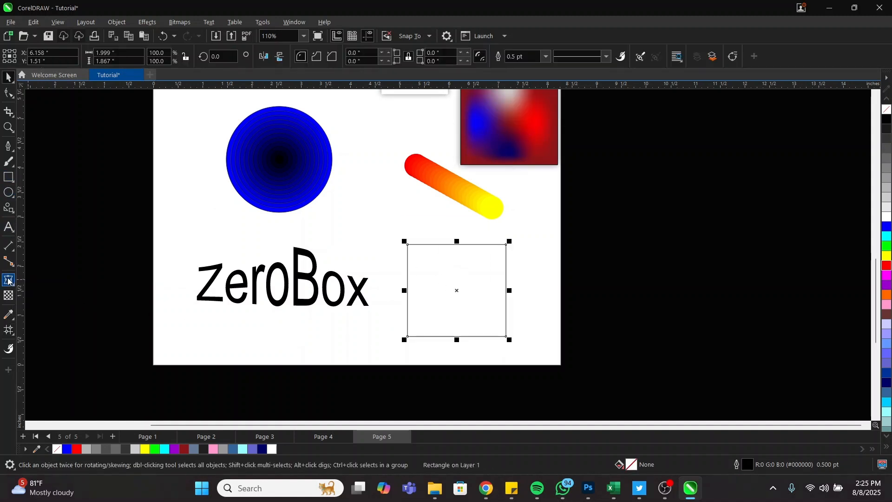
Distort the new rectangle with an envelope by pulling all four corner nodes inward, and deselect it
{"action": "left_click", "coordinate": [8, 280]}
{"action": "left_click_drag", "start_coordinate": [508, 245], "coordinate": [506, 277]}
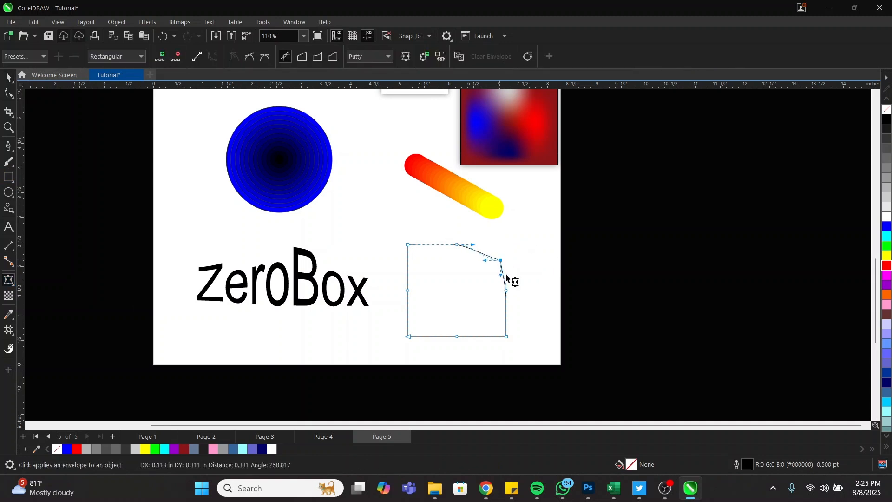
{"action": "left_click_drag", "start_coordinate": [507, 336], "coordinate": [489, 306]}
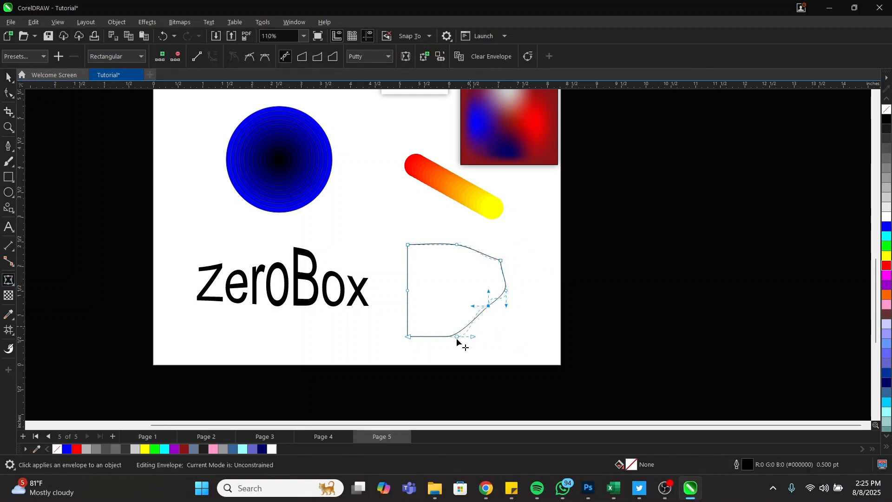
{"action": "left_click_drag", "start_coordinate": [409, 336], "coordinate": [428, 290]}
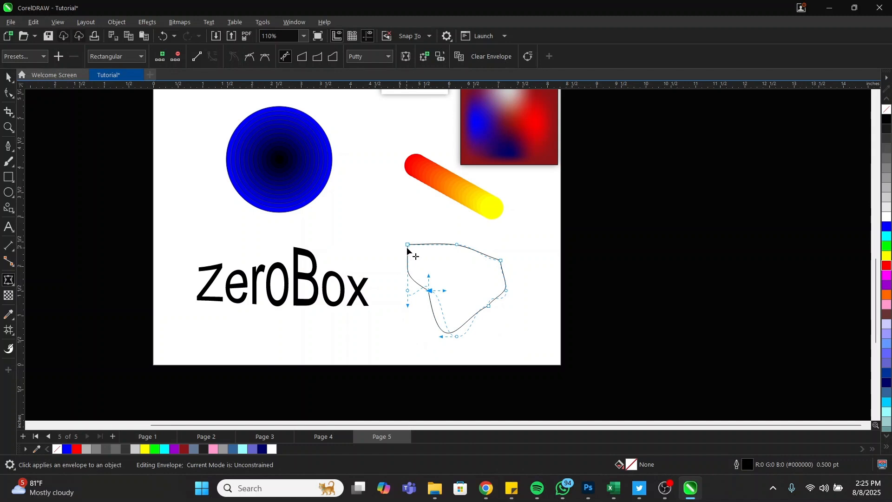
{"action": "left_click_drag", "start_coordinate": [407, 245], "coordinate": [422, 255]}
{"action": "key", "text": "space"}
{"action": "left_click", "coordinate": [552, 260]}
Move the rose frame image down and left to about X 7.32 in, Y 8.91 in, and deselect it
{"action": "mouse_move", "coordinate": [488, 492]}
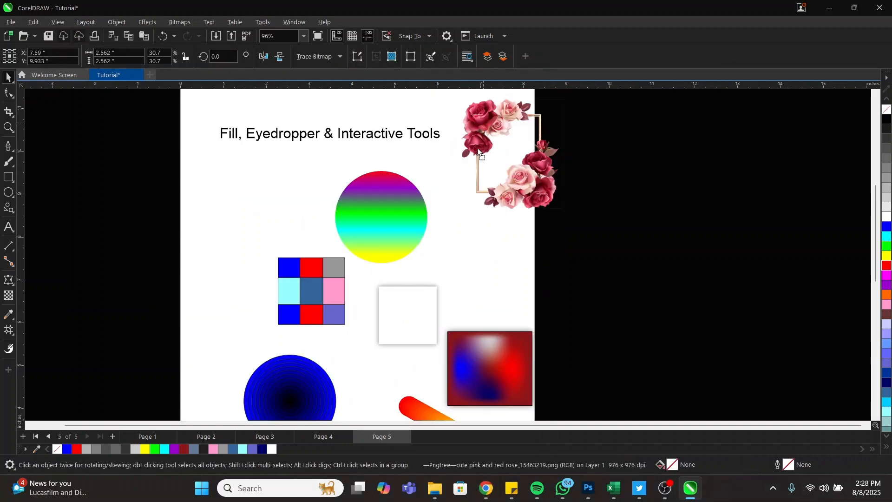
{"action": "left_click_drag", "start_coordinate": [478, 126], "coordinate": [462, 169]}
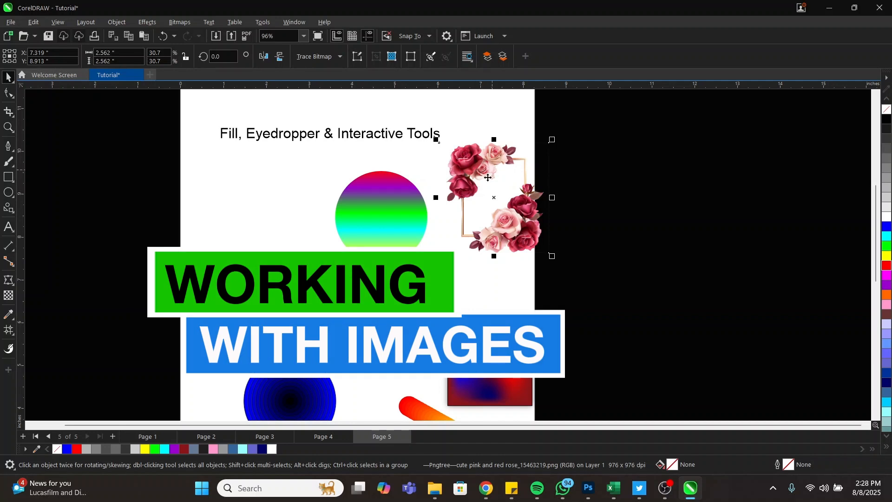
{"action": "left_click", "coordinate": [634, 202]}
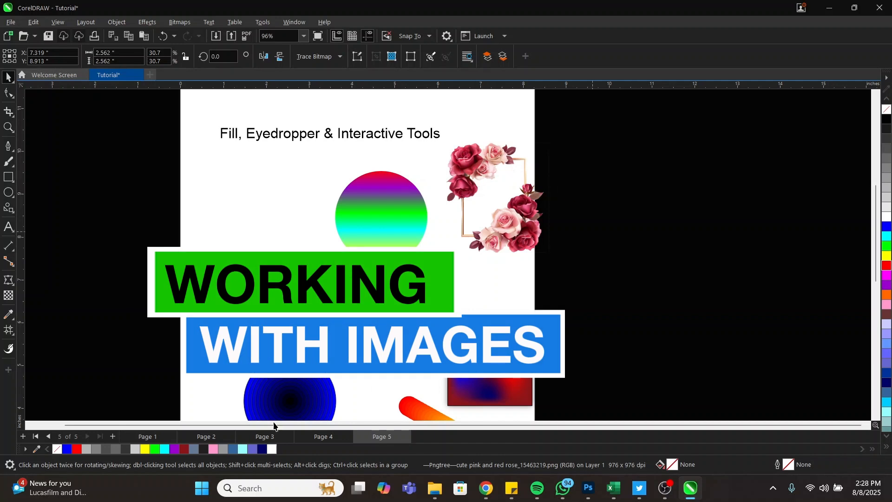
Add a new blank page after Page 5
{"action": "left_click", "coordinate": [113, 436]}
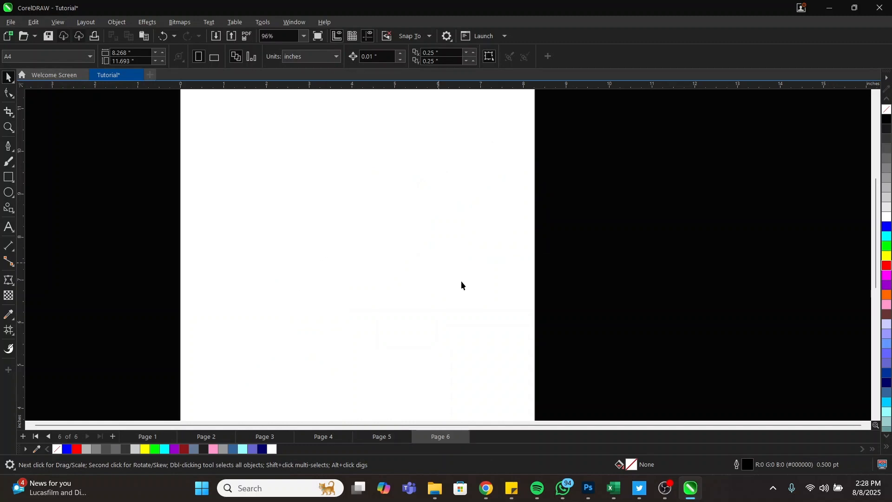
{"action": "scroll", "coordinate": [371, 259], "scroll_direction": "up", "scroll_amount": 1}
{"action": "scroll", "coordinate": [385, 177], "scroll_direction": "down", "scroll_amount": 4}
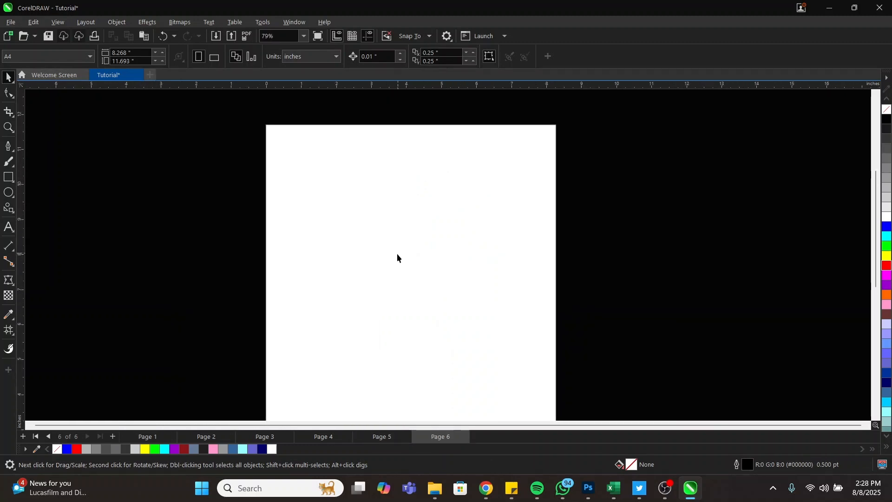
{"action": "scroll", "coordinate": [395, 258], "scroll_direction": "up", "scroll_amount": 3}
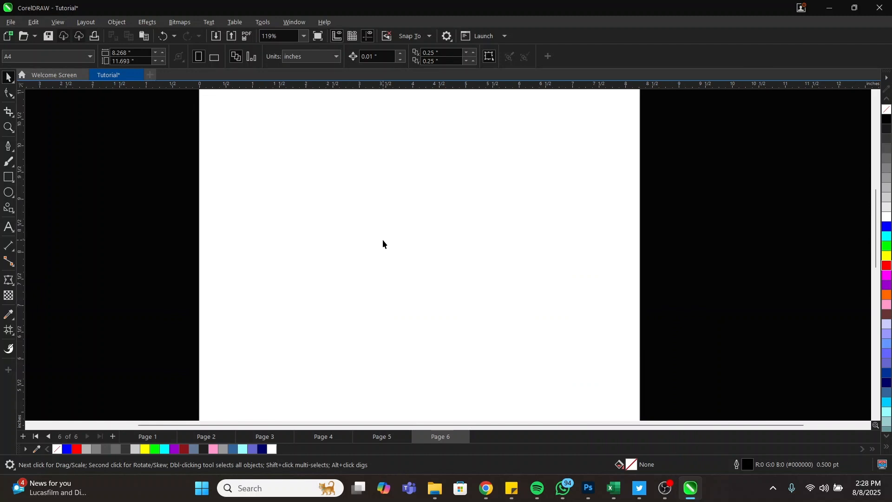
{"action": "scroll", "coordinate": [332, 209], "scroll_direction": "down", "scroll_amount": 2}
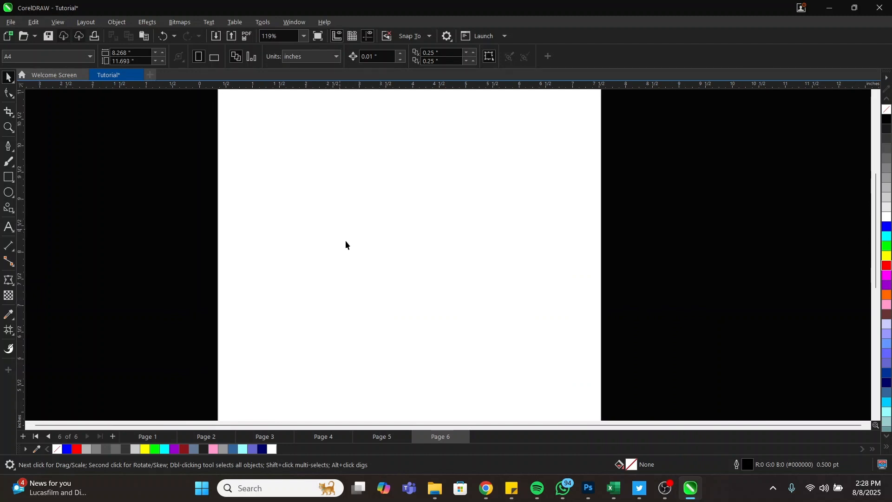
{"action": "scroll", "coordinate": [326, 188], "scroll_direction": "up", "scroll_amount": 1}
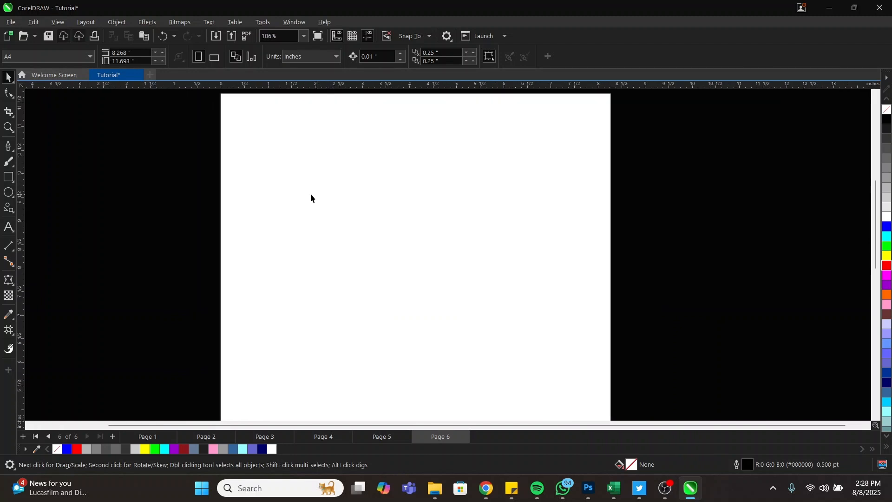
{"action": "left_click", "coordinate": [10, 22]}
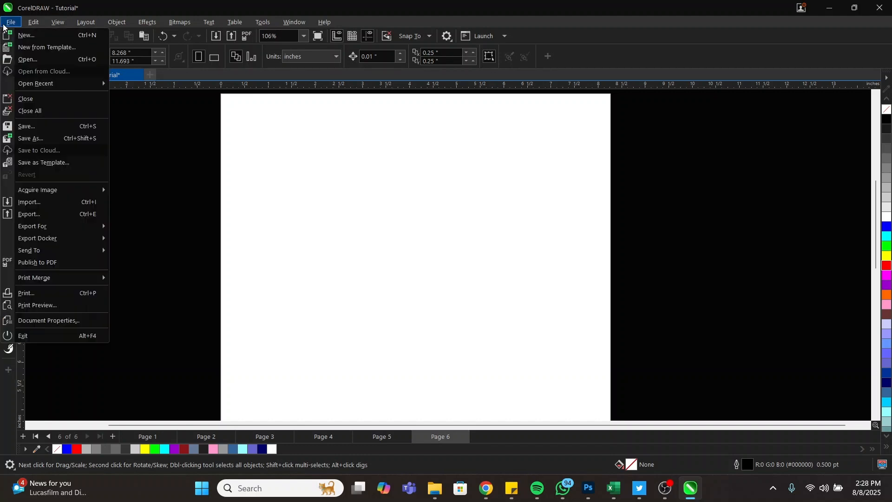
{"action": "left_click", "coordinate": [281, 187]}
{"action": "right_click", "coordinate": [413, 173]}
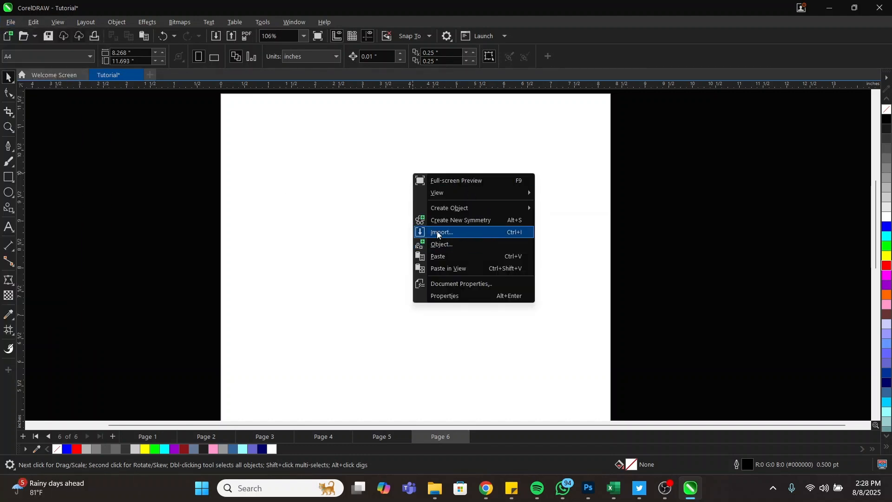
{"action": "left_click", "coordinate": [10, 22]}
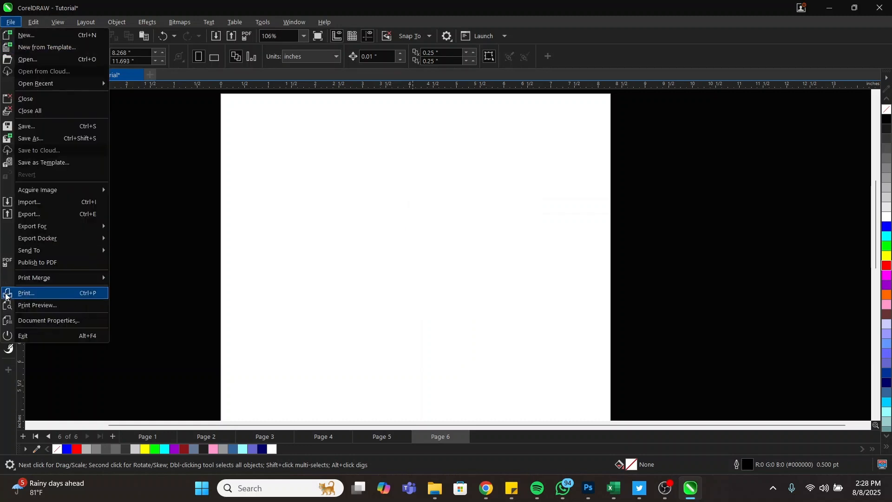
{"action": "left_click", "coordinate": [221, 205]}
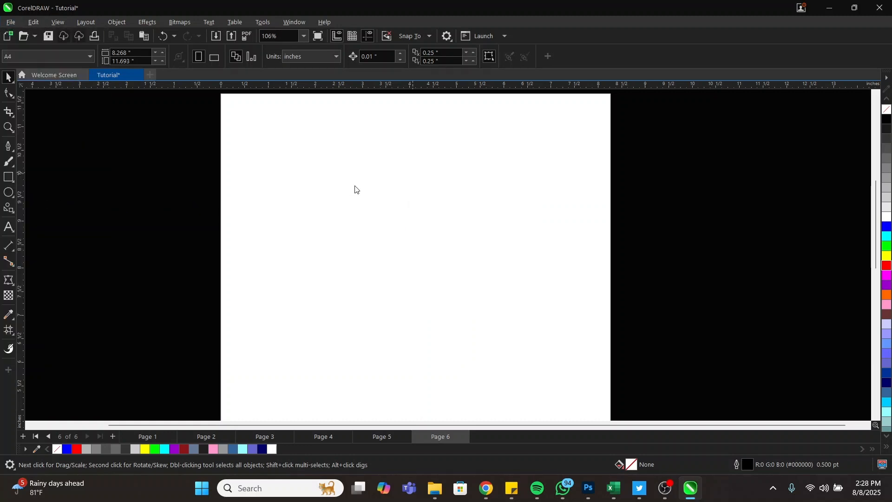
Import the minibar icon outline symbol and cute pink and red rose PNG files together from the Downloads folder
{"action": "key", "text": "ctrl+i"}
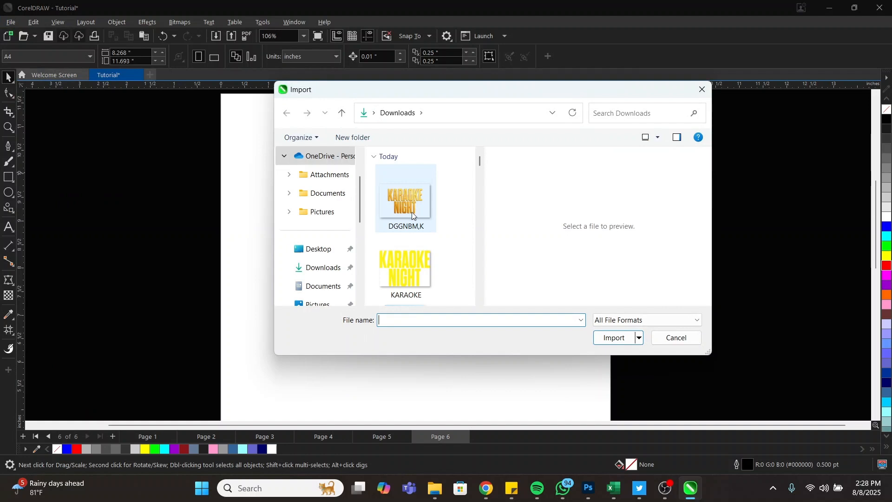
{"action": "left_click", "coordinate": [412, 213]}
{"action": "scroll", "coordinate": [418, 228], "scroll_direction": "down", "scroll_amount": 6}
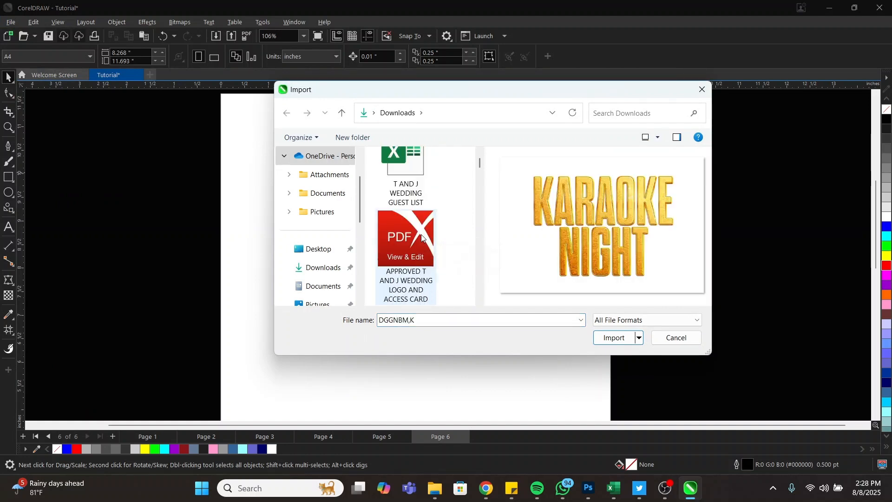
{"action": "scroll", "coordinate": [422, 238], "scroll_direction": "down", "scroll_amount": 3}
{"action": "left_click", "coordinate": [402, 175]}
{"action": "scroll", "coordinate": [405, 174], "scroll_direction": "down", "scroll_amount": 5}
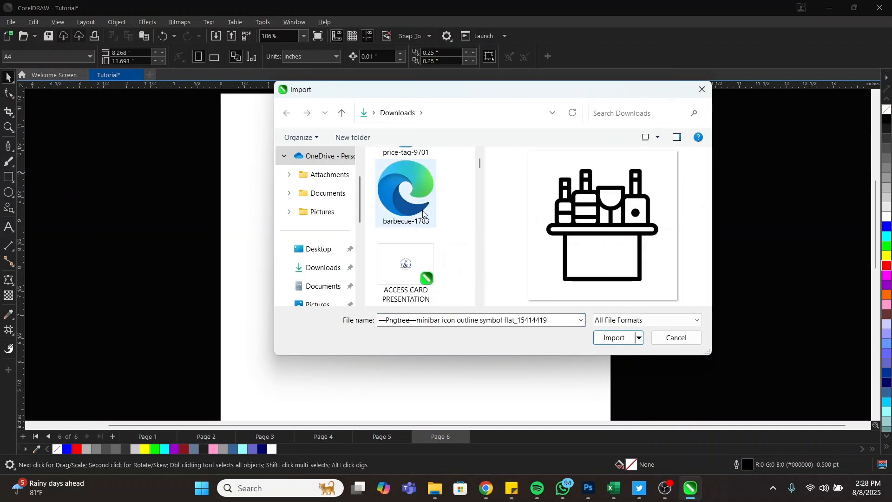
{"action": "left_click", "coordinate": [407, 172], "text": "ctrl"}
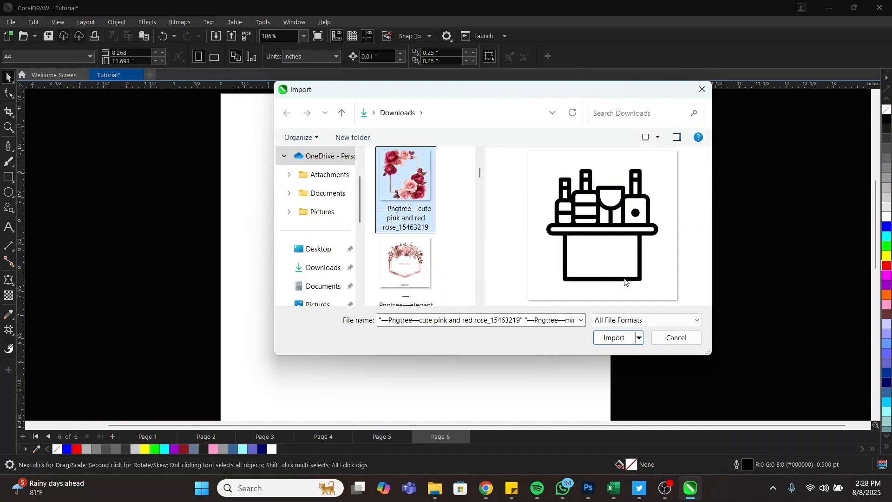
{"action": "key", "text": "Return"}
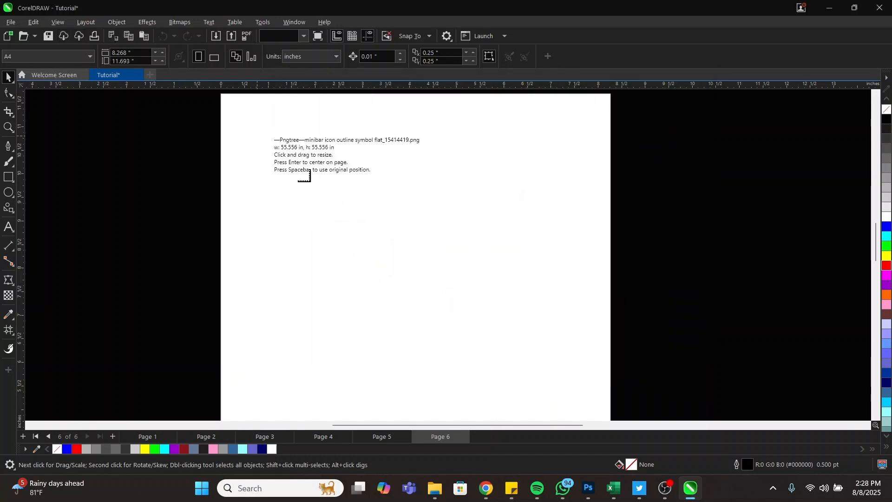
Place the minibar icon about 2.83 in square near the page's upper left and the rose frame about 2.51 in square beside it
{"action": "left_click", "coordinate": [261, 133]}
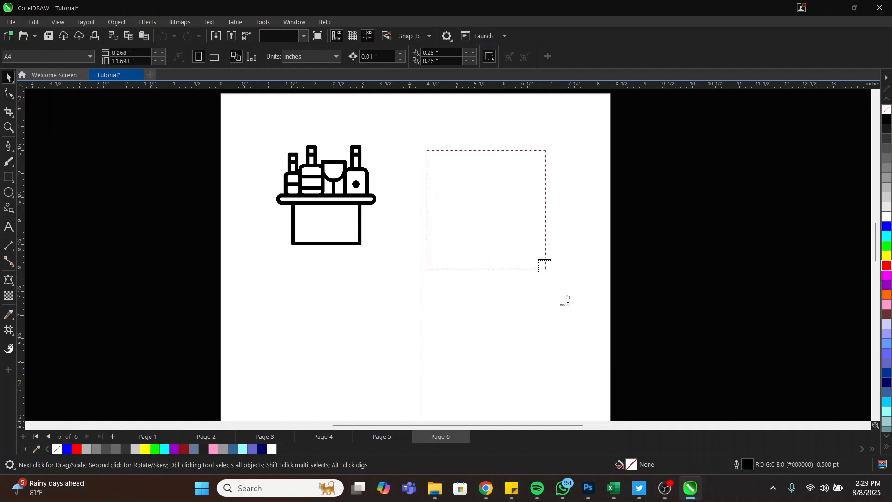
{"action": "left_click", "coordinate": [542, 264]}
{"action": "scroll", "coordinate": [522, 170], "scroll_direction": "up", "scroll_amount": 2}
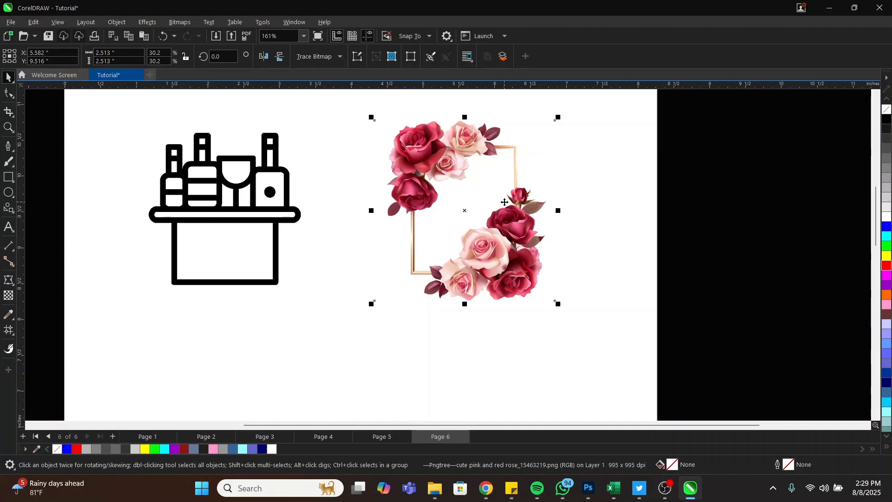
Duplicate the rose frame image down and to the left, to about X 3.62 in, Y 6.51 in
{"action": "scroll", "coordinate": [505, 202], "scroll_direction": "down", "scroll_amount": 2}
{"action": "left_click_drag", "start_coordinate": [508, 215], "coordinate": [436, 326]}
{"action": "right_click", "coordinate": [436, 326]}
{"action": "scroll", "coordinate": [420, 371], "scroll_direction": "up", "scroll_amount": 1}
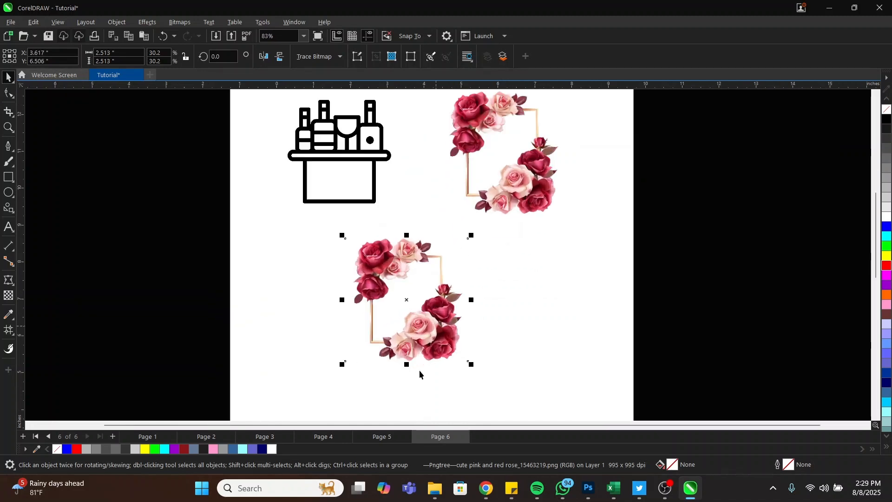
{"action": "scroll", "coordinate": [420, 374], "scroll_direction": "up", "scroll_amount": 2}
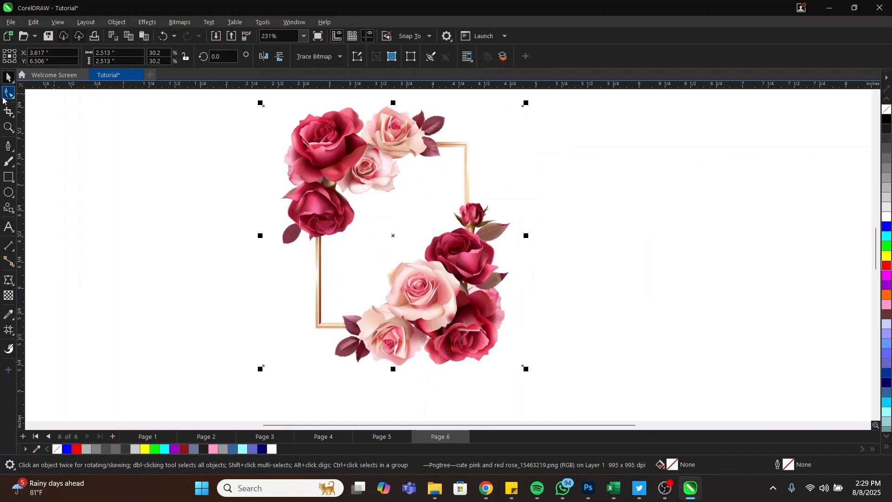
Crop away the lower part of the duplicated rose frame by raising its two bottom nodes together with the Shape tool
{"action": "left_click", "coordinate": [9, 93]}
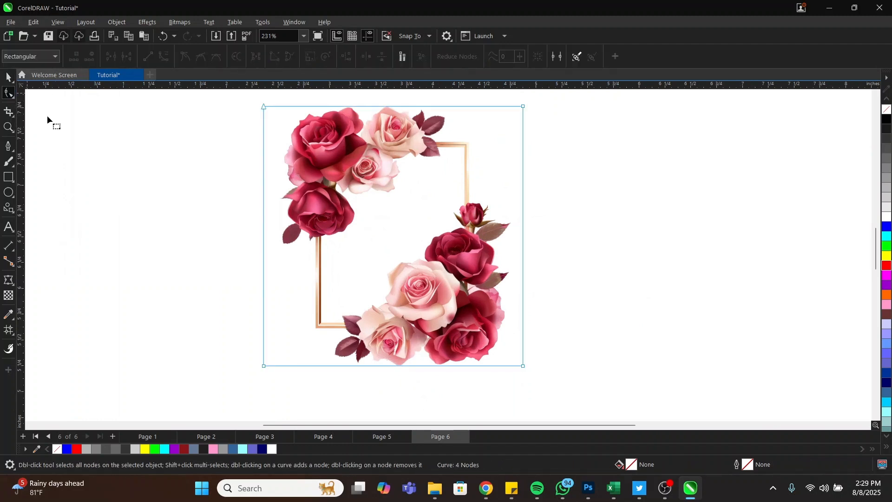
{"action": "left_click_drag", "start_coordinate": [211, 331], "coordinate": [535, 372]}
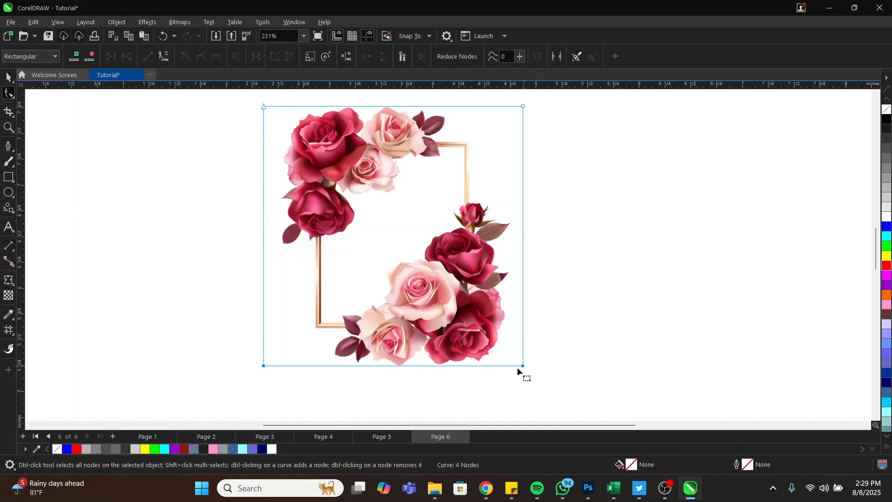
{"action": "left_click_drag", "start_coordinate": [213, 348], "coordinate": [522, 250]}
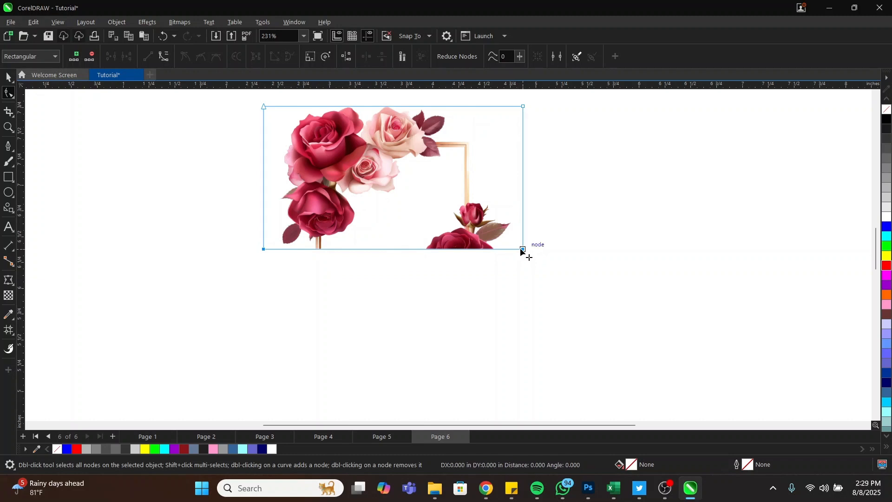
Slant the cropped image's right side by adding a top-edge node, deleting the top-right corner node and moving the bottom-right node inward
{"action": "double_click", "coordinate": [445, 106]}
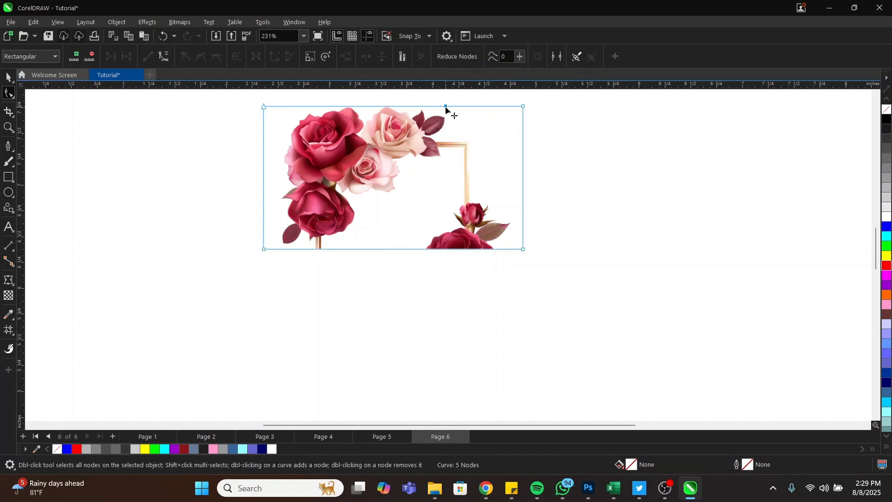
{"action": "double_click", "coordinate": [523, 107]}
{"action": "left_click_drag", "start_coordinate": [527, 255], "coordinate": [501, 253]}
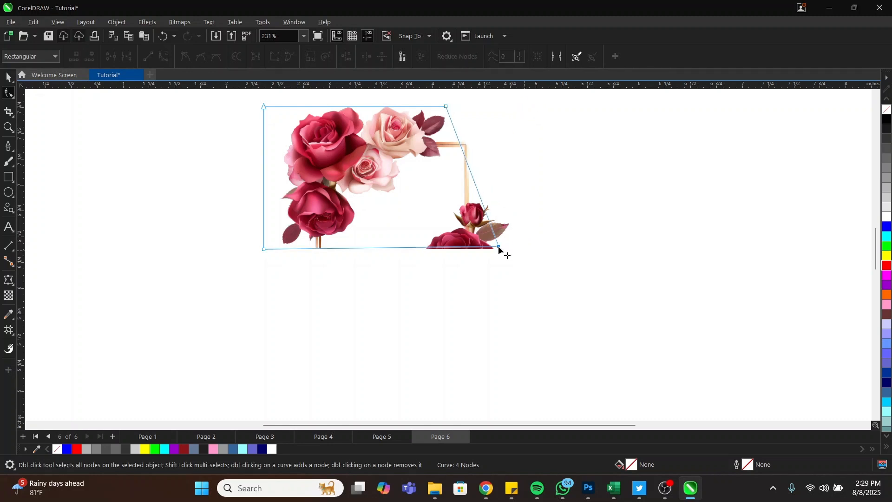
Add a node midway along the cropped image's bottom edge and delete its bottom-right corner node to cut off the lower roses
{"action": "left_click", "coordinate": [391, 248]}
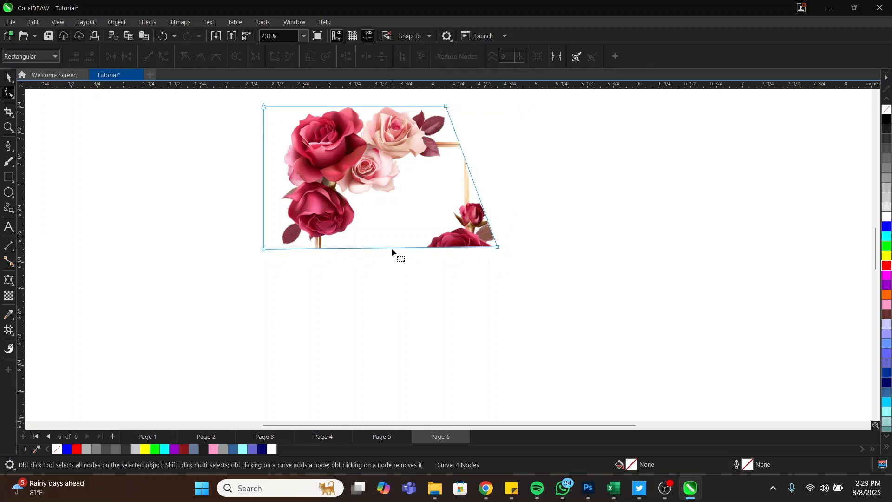
{"action": "key", "text": "plus"}
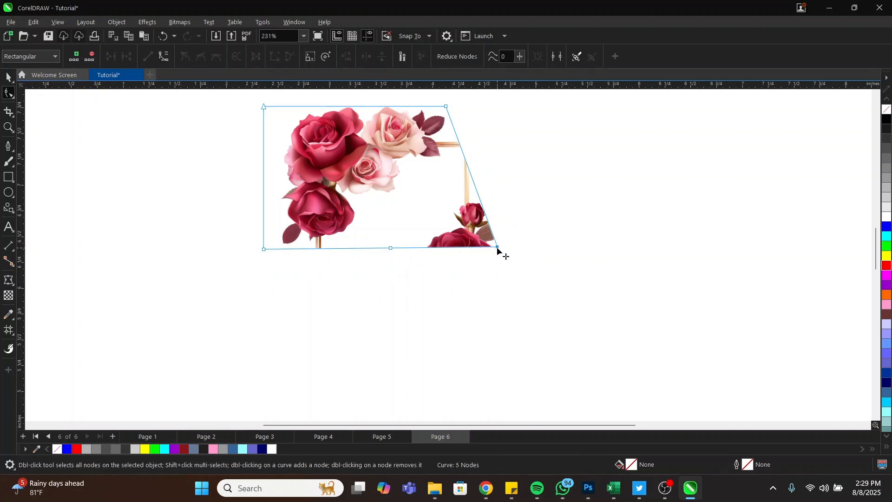
{"action": "double_click", "coordinate": [498, 248]}
{"action": "scroll", "coordinate": [432, 145], "scroll_direction": "up", "scroll_amount": 2}
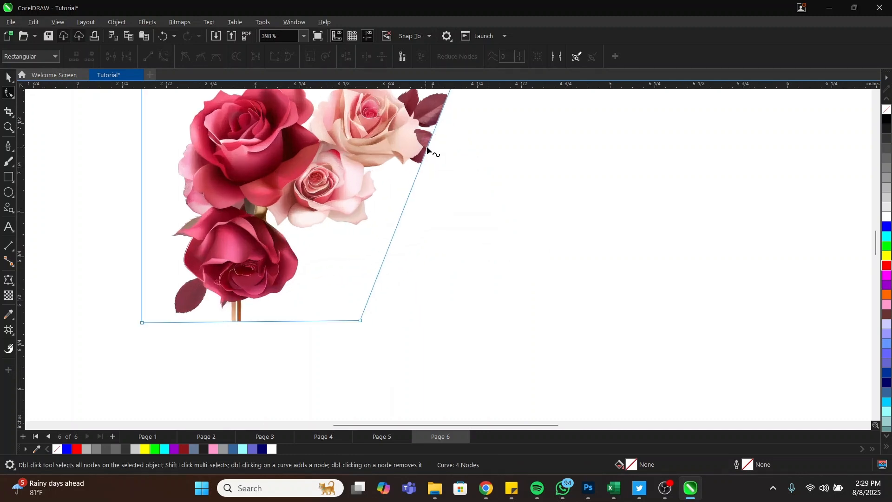
Try to convert the cropped image's slanted edge to a curve and bend it outward
{"action": "right_click", "coordinate": [428, 147]}
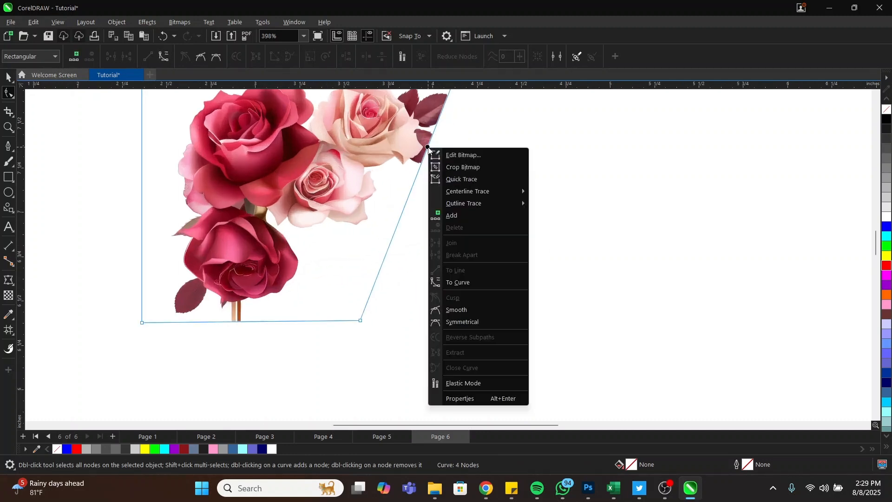
{"action": "left_click", "coordinate": [464, 282]}
{"action": "left_click_drag", "start_coordinate": [428, 141], "coordinate": [450, 149]}
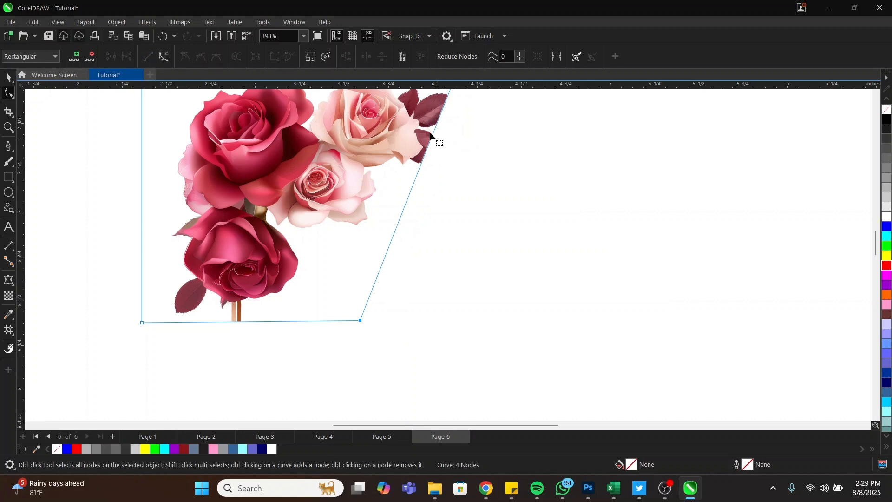
Add nodes to the slanted edge beside the leaves and shape it around their tips to trim off the frame piece
{"action": "left_click_drag", "start_coordinate": [436, 149], "coordinate": [452, 161]}
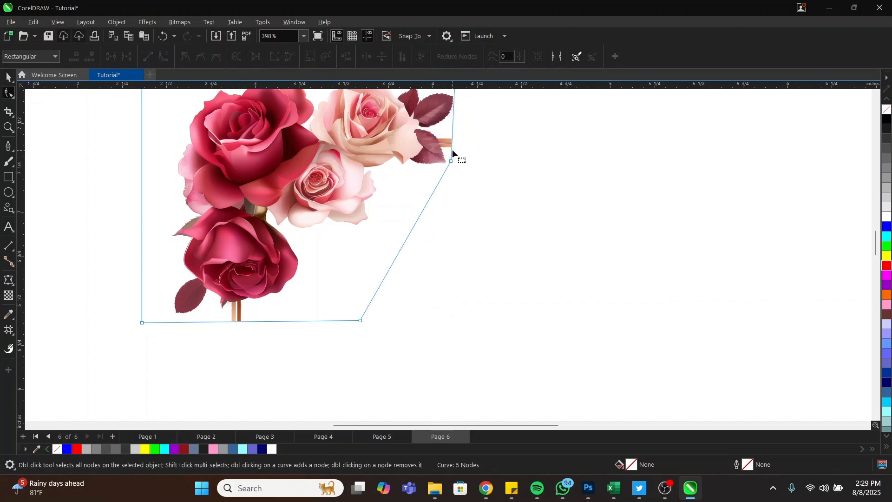
{"action": "mouse_move", "coordinate": [451, 149]}
{"action": "left_mouse_down"}
{"action": "mouse_move", "coordinate": [443, 151]}
{"action": "mouse_move", "coordinate": [453, 121]}
{"action": "mouse_move", "coordinate": [438, 142]}
{"action": "mouse_move", "coordinate": [447, 152]}
{"action": "left_mouse_up"}
{"action": "double_click", "coordinate": [453, 128]}
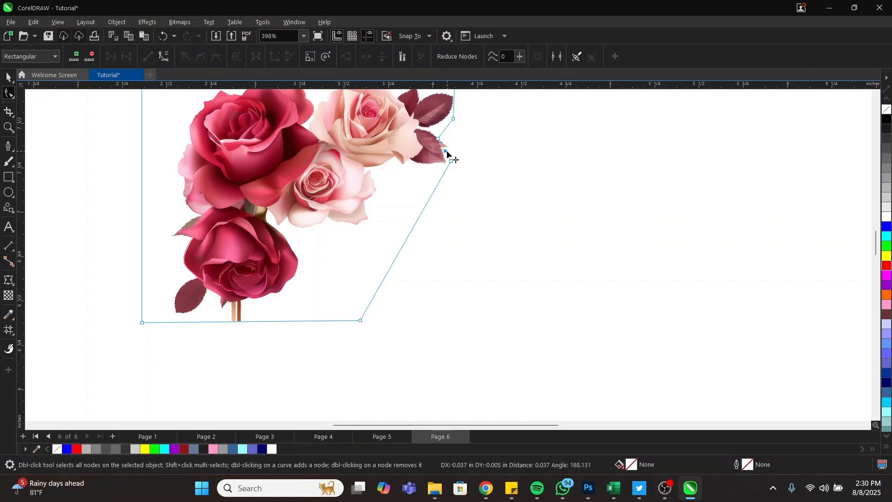
Add two more nodes along the lower part of the cropped image's slanted edge
{"action": "left_click", "coordinate": [400, 248]}
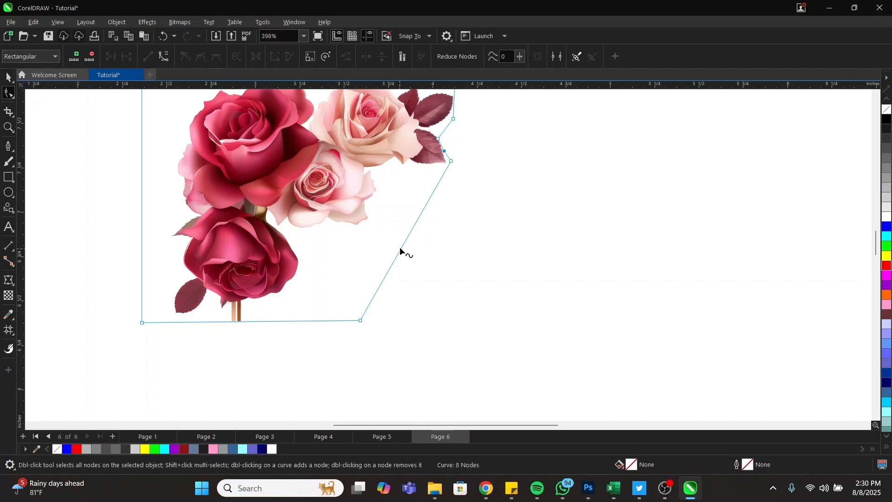
{"action": "left_click_drag", "start_coordinate": [400, 248], "coordinate": [400, 249]}
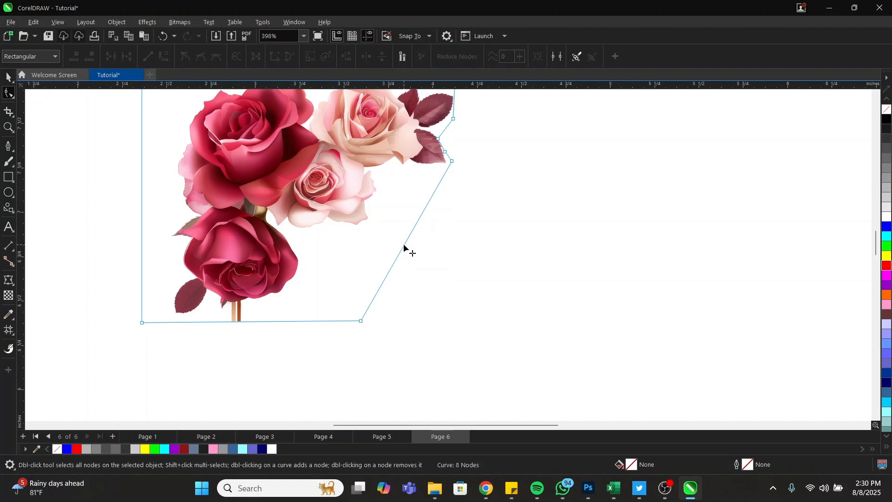
{"action": "double_click", "coordinate": [404, 244]}
{"action": "double_click", "coordinate": [383, 283]}
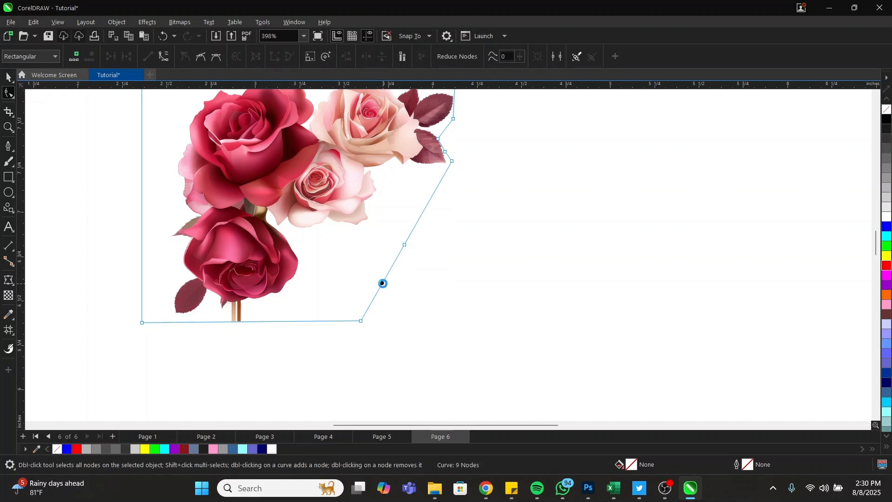
Add nodes along the bottom edge and raise those under the lowest rose to trim off the frame's stem, then return to the Pick tool
{"action": "left_click", "coordinate": [206, 322]}
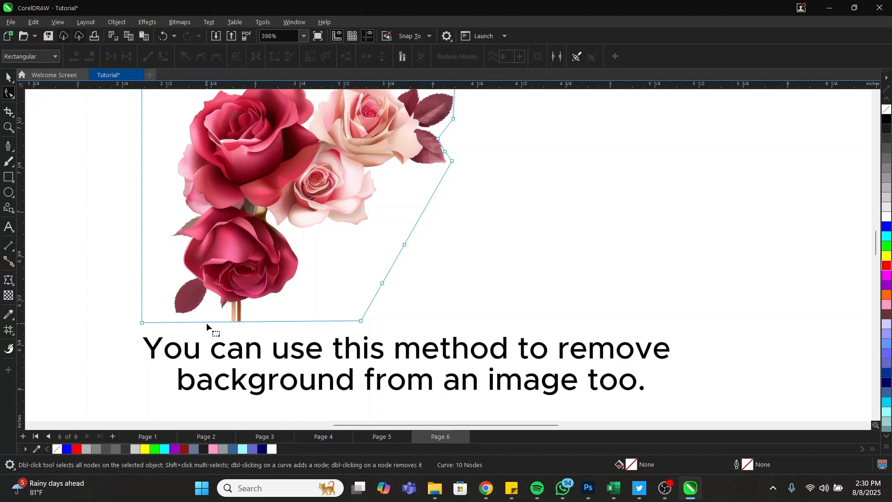
{"action": "double_click", "coordinate": [205, 322]}
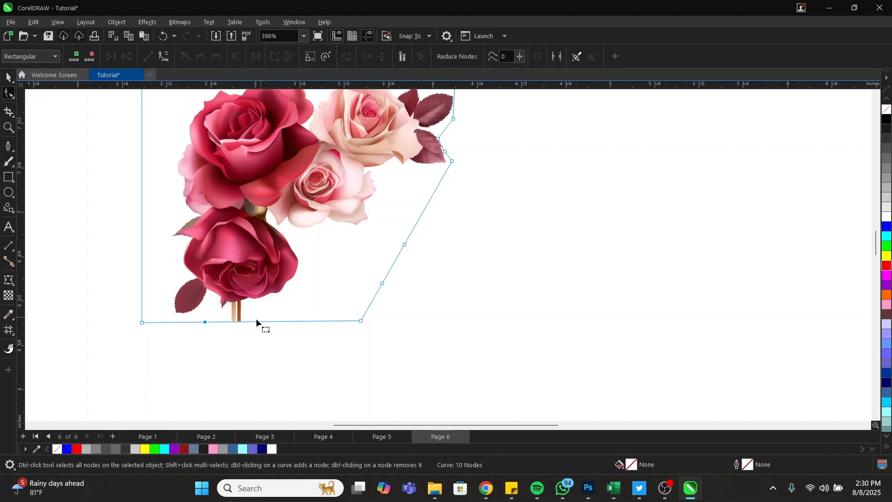
{"action": "double_click", "coordinate": [255, 321]}
{"action": "double_click", "coordinate": [230, 322]}
{"action": "left_click_drag", "start_coordinate": [236, 321], "coordinate": [243, 304]}
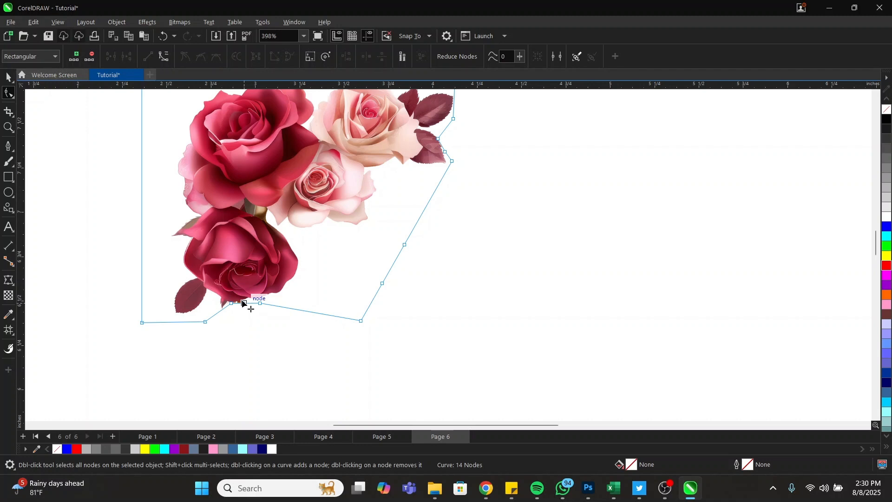
{"action": "key", "text": "space"}
{"action": "scroll", "coordinate": [306, 235], "scroll_direction": "down", "scroll_amount": 3}
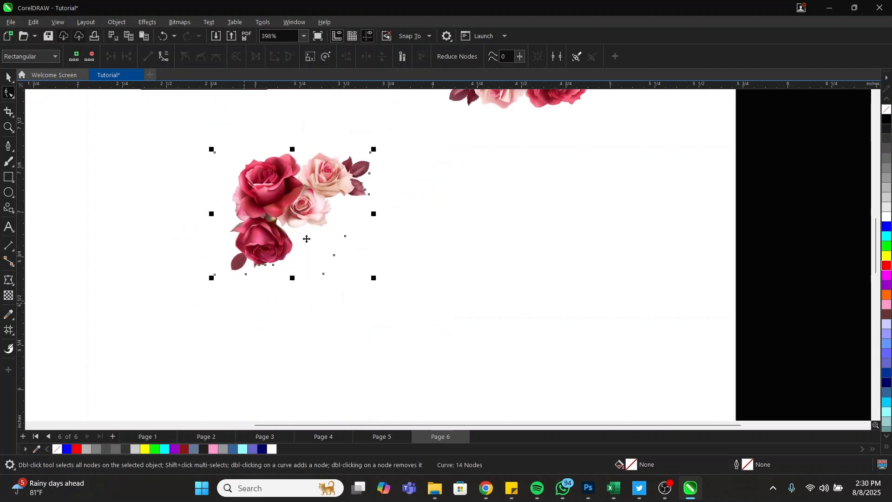
Move the cropped rose cluster left and the full rose frame down beside it, to about X 5.89 in, Y 7.26 in
{"action": "left_click_drag", "start_coordinate": [308, 203], "coordinate": [294, 244]}
{"action": "left_click_drag", "start_coordinate": [419, 147], "coordinate": [475, 272]}
{"action": "left_click_drag", "start_coordinate": [288, 253], "coordinate": [257, 244]}
{"action": "left_click_drag", "start_coordinate": [469, 258], "coordinate": [430, 251]}
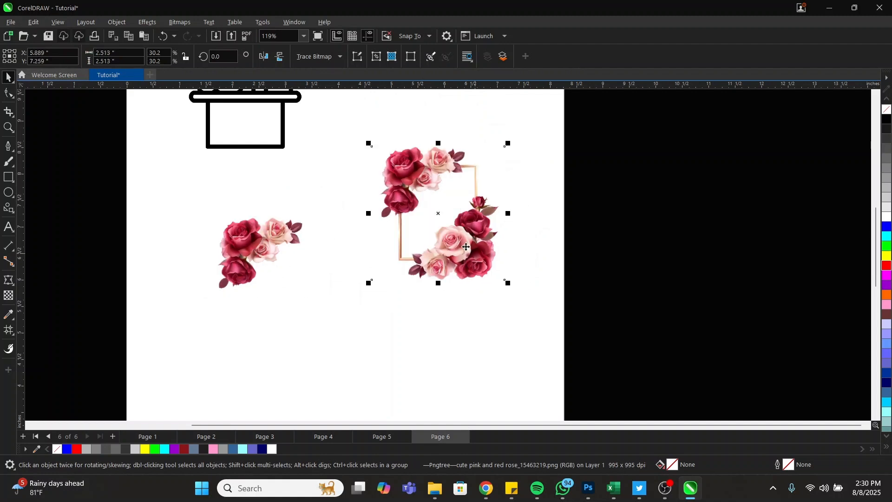
Try adjusting the full rose frame's transparency with the Transparency tool, and deselect it
{"action": "scroll", "coordinate": [430, 251], "scroll_direction": "up", "scroll_amount": 2}
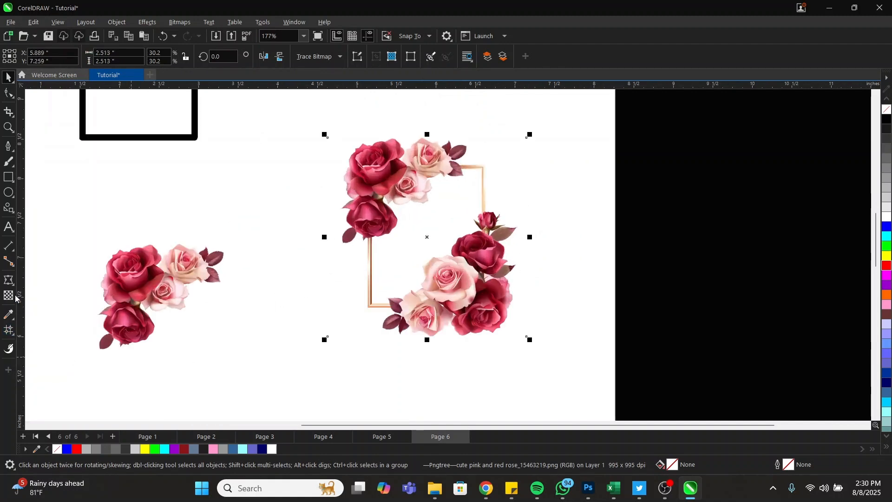
{"action": "left_click", "coordinate": [8, 297]}
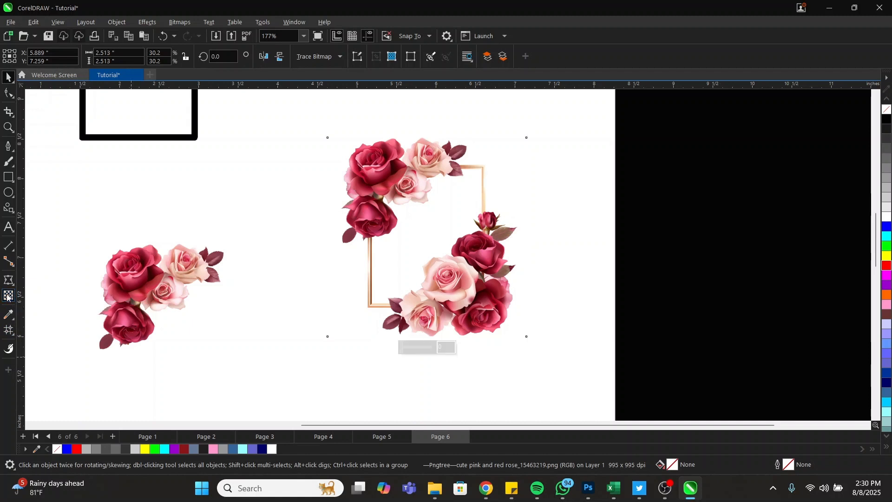
{"action": "left_click_drag", "start_coordinate": [403, 348], "coordinate": [378, 346]}
{"action": "left_click", "coordinate": [539, 226]}
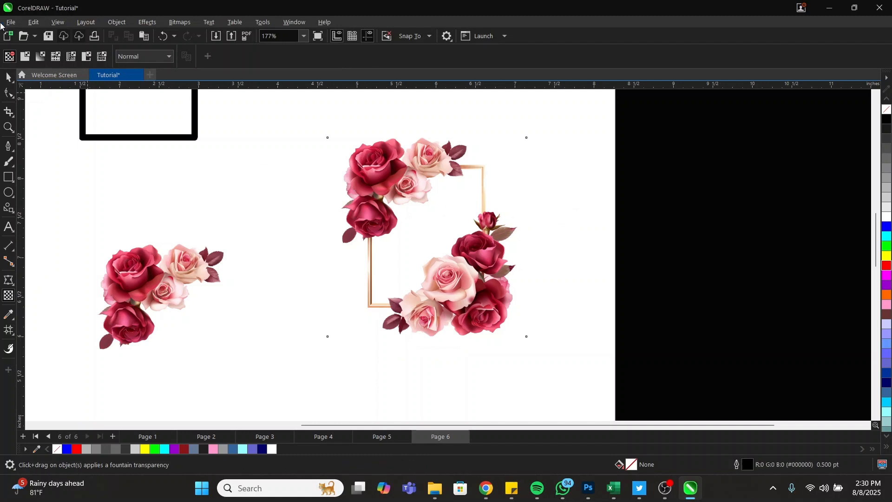
Move the full rose frame up and to the right, to about X 6.55 in, Y 7.92 in
{"action": "left_click", "coordinate": [8, 78]}
{"action": "left_click_drag", "start_coordinate": [463, 317], "coordinate": [526, 263]}
{"action": "scroll", "coordinate": [515, 287], "scroll_direction": "down", "scroll_amount": 2}
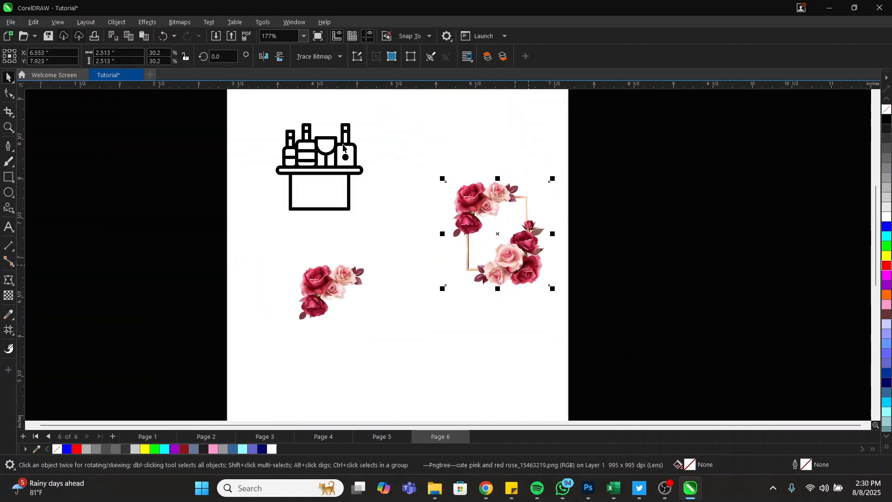
Enlarge the minibar icon proportionally from its lower-right corner to about 4.22 in square
{"action": "scroll", "coordinate": [343, 147], "scroll_direction": "up", "scroll_amount": 1}
{"action": "left_click", "coordinate": [342, 148]}
{"action": "scroll", "coordinate": [367, 186], "scroll_direction": "down", "scroll_amount": 2}
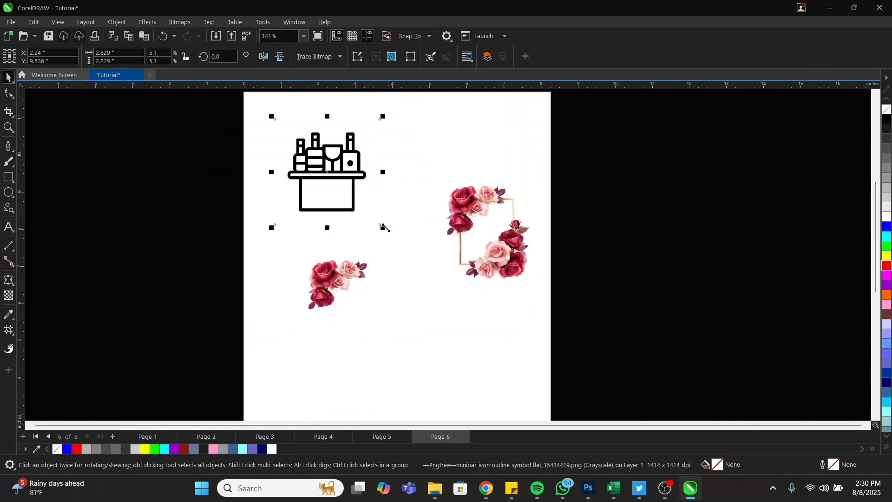
{"action": "left_click_drag", "start_coordinate": [383, 228], "coordinate": [420, 263]}
{"action": "scroll", "coordinate": [362, 170], "scroll_direction": "up", "scroll_amount": 2}
{"action": "scroll", "coordinate": [370, 182], "scroll_direction": "down", "scroll_amount": 1}
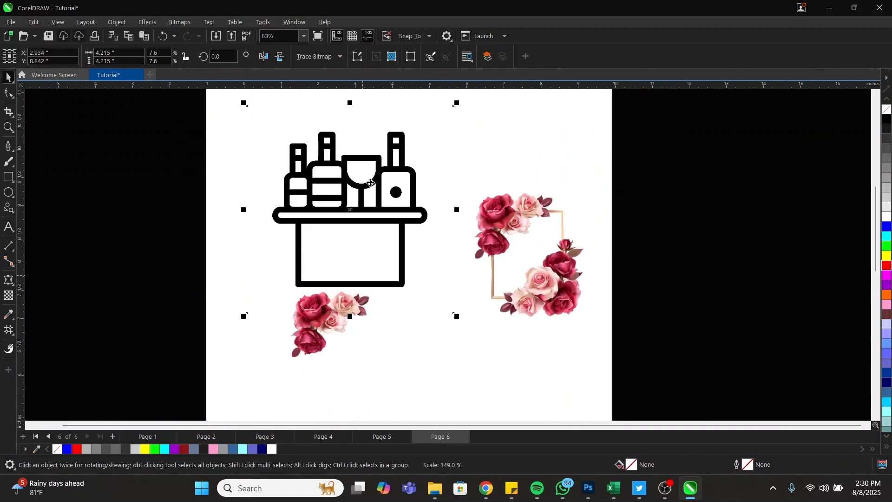
Move the cropped rose cluster down the page to about X 1.86 in, Y 5.18 in
{"action": "scroll", "coordinate": [370, 182], "scroll_direction": "down", "scroll_amount": 1}
{"action": "left_click_drag", "start_coordinate": [332, 285], "coordinate": [315, 331]}
{"action": "scroll", "coordinate": [359, 188], "scroll_direction": "up", "scroll_amount": 2}
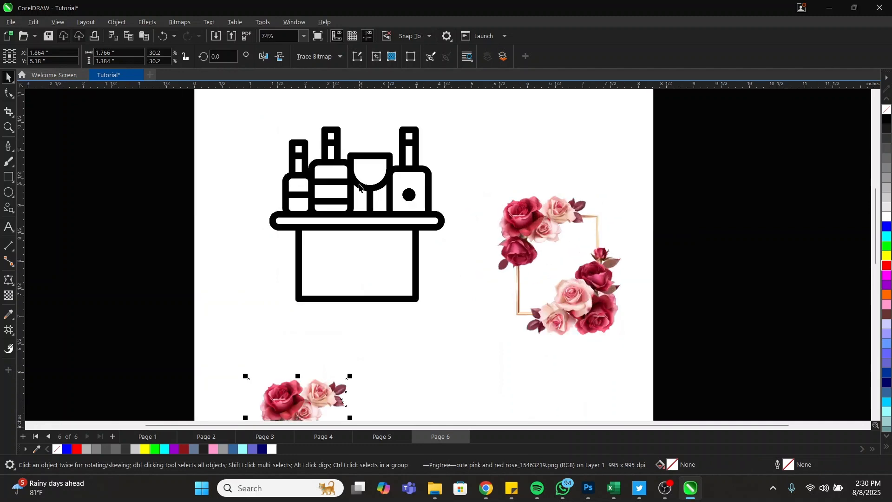
Nudge the minibar icon to about X 2.89 in, Y 8.78 in and shrink it proportionally to about 2.57 in square
{"action": "left_click", "coordinate": [360, 187]}
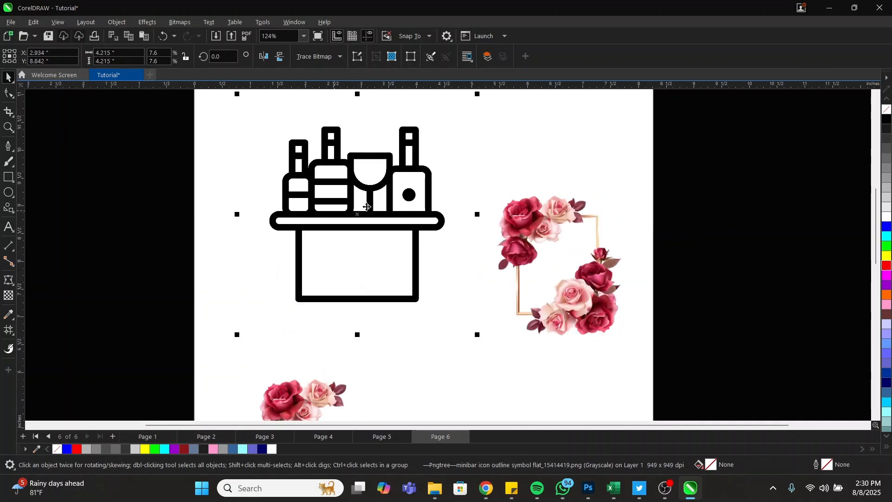
{"action": "left_click_drag", "start_coordinate": [361, 179], "coordinate": [358, 182]}
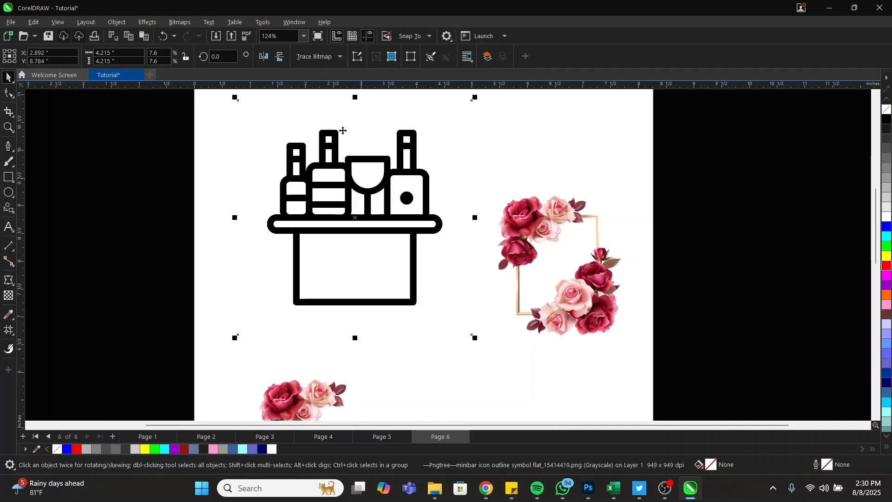
{"action": "mouse_move", "coordinate": [474, 339]}
{"action": "left_mouse_down"}
{"action": "mouse_move", "coordinate": [424, 298]}
{"action": "mouse_move", "coordinate": [429, 292]}
{"action": "left_mouse_up"}
Convert the minibar bitmap to vectors with the Line Art outline trace, removing the original image
{"action": "left_click", "coordinate": [333, 57]}
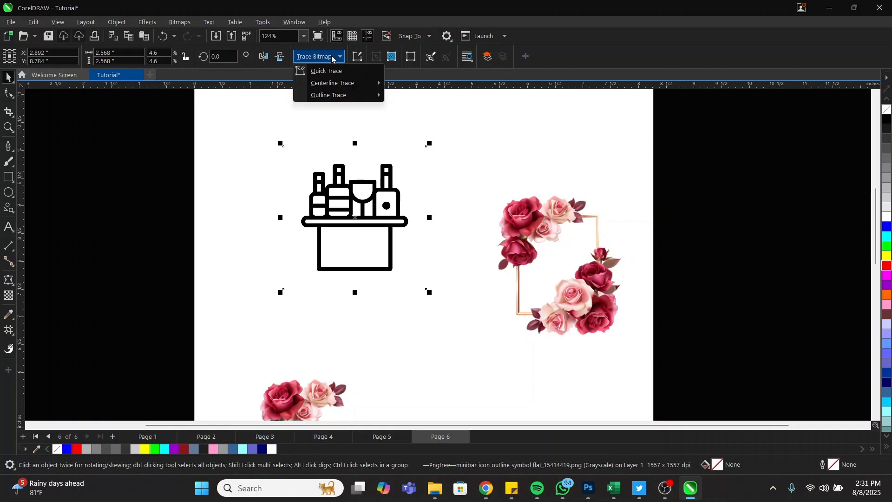
{"action": "mouse_move", "coordinate": [336, 97]}
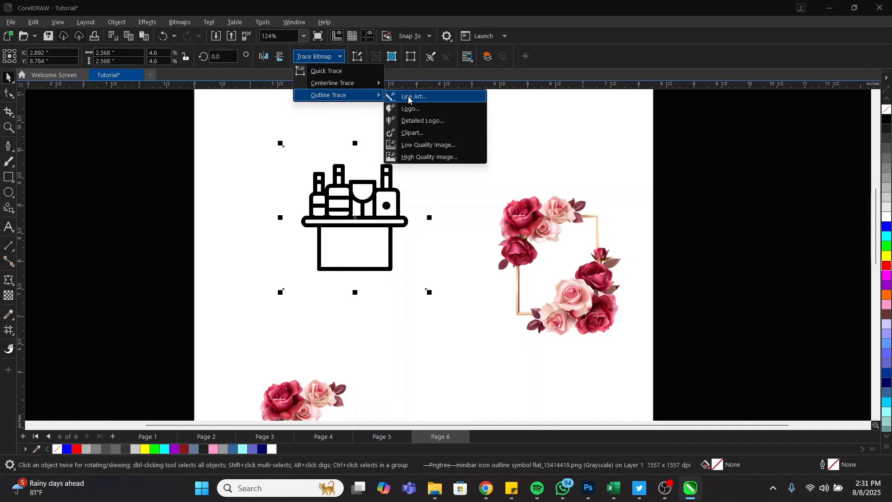
{"action": "left_click", "coordinate": [407, 96]}
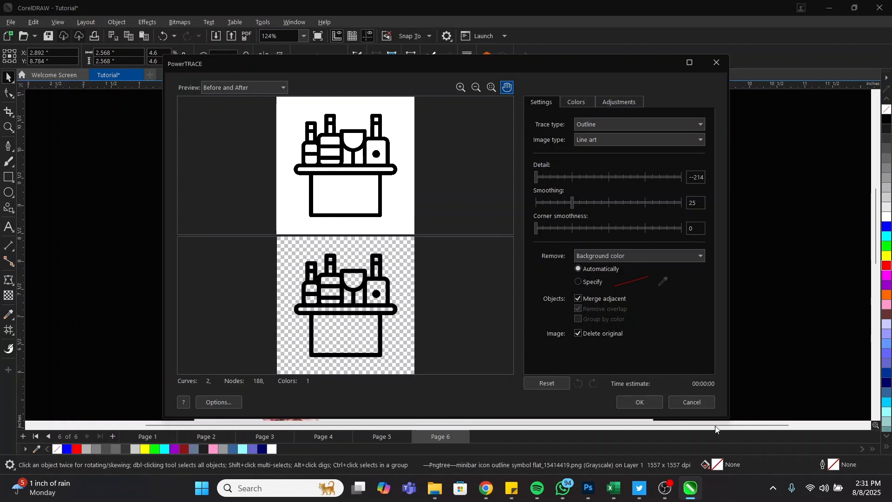
{"action": "left_click", "coordinate": [649, 403]}
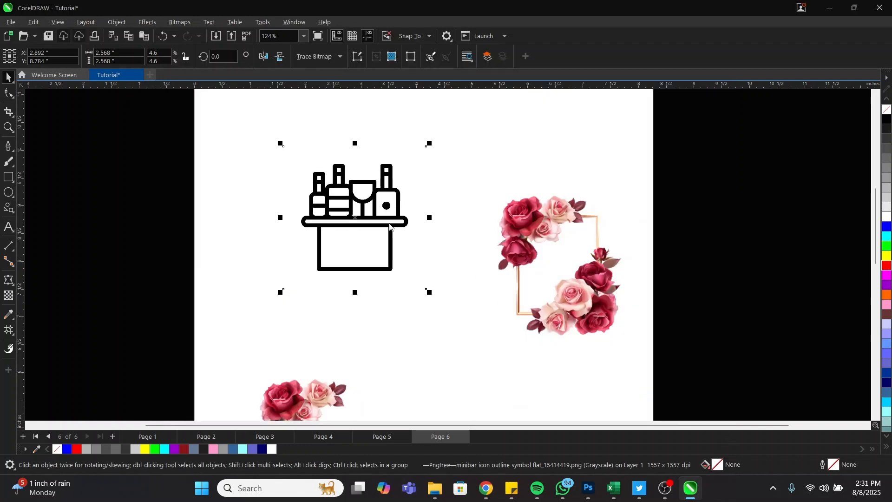
{"action": "key", "text": "Delete"}
Recolour the traced minibar icon through magenta, blue and greys to dark grey, and move it above the full rose frame
{"action": "left_click", "coordinate": [401, 191]}
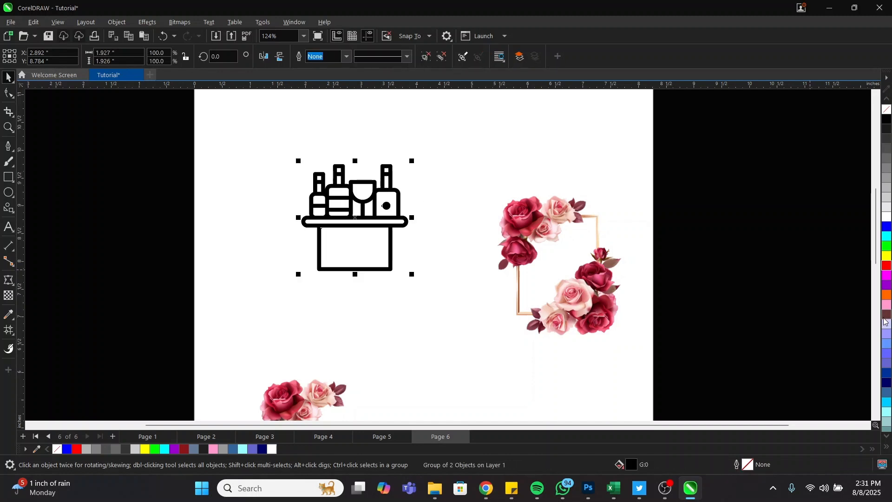
{"action": "left_click", "coordinate": [886, 275]}
{"action": "left_click", "coordinate": [887, 228]}
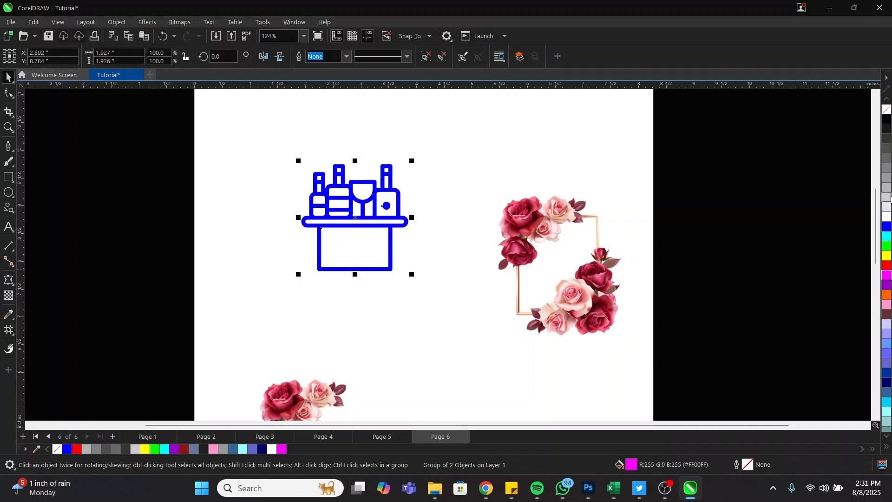
{"action": "left_click", "coordinate": [888, 199]}
{"action": "left_click", "coordinate": [887, 156]}
{"action": "left_click", "coordinate": [888, 141]}
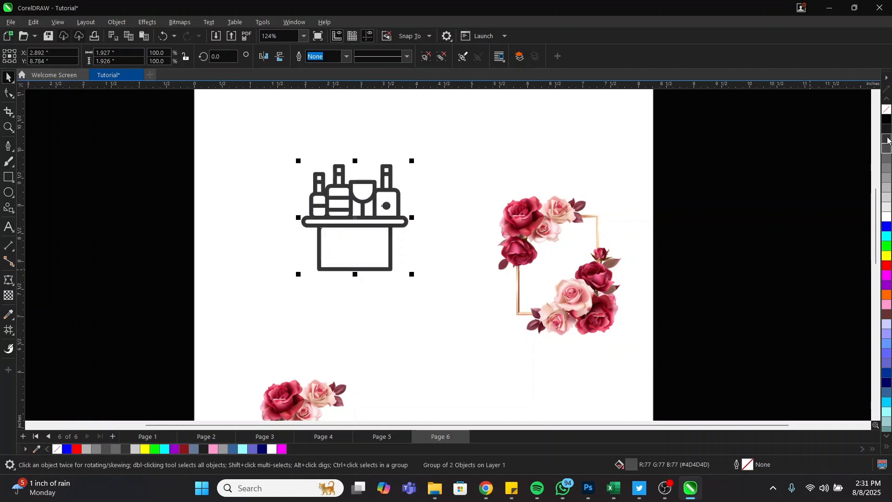
{"action": "left_click_drag", "start_coordinate": [373, 193], "coordinate": [602, 136]}
{"action": "key", "text": "Escape"}
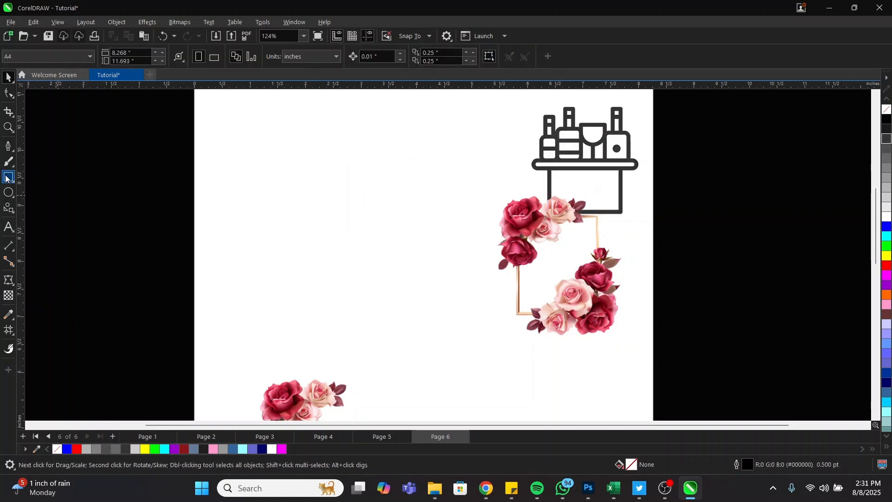
Draw a square about 1.69 in on each side in the open area above the rose cluster
{"action": "left_click", "coordinate": [9, 177]}
{"action": "left_click_drag", "start_coordinate": [270, 152], "coordinate": [361, 246]}
{"action": "key", "text": "space"}
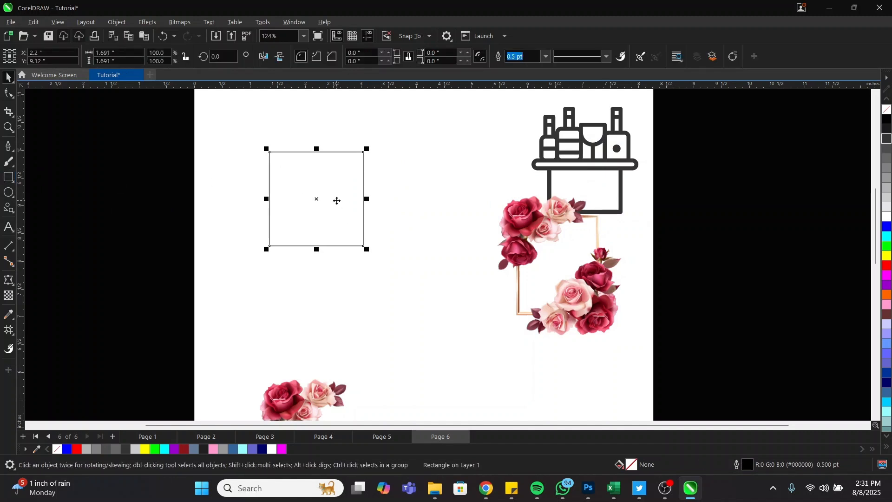
Extrude the square down and to the left with the Extrude tool, at a depth of about 77
{"action": "left_click", "coordinate": [6, 281]}
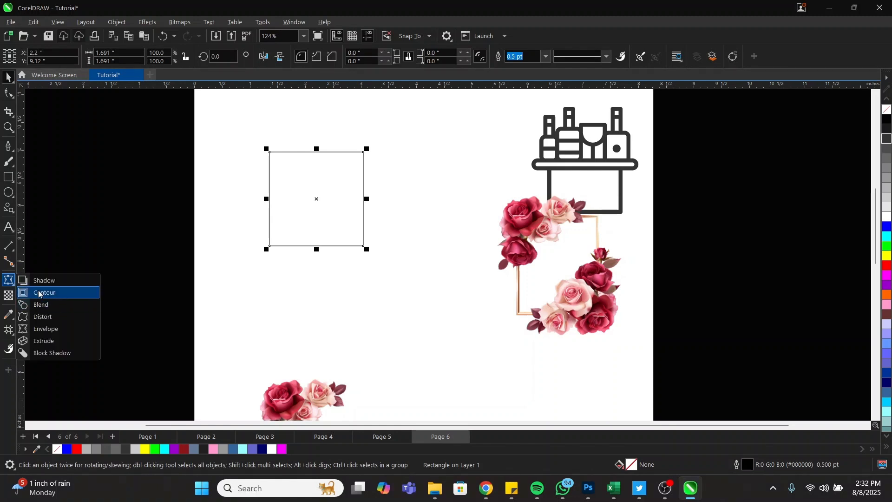
{"action": "left_click", "coordinate": [46, 342]}
{"action": "left_click_drag", "start_coordinate": [316, 200], "coordinate": [177, 239]}
{"action": "left_click_drag", "start_coordinate": [289, 208], "coordinate": [207, 224]}
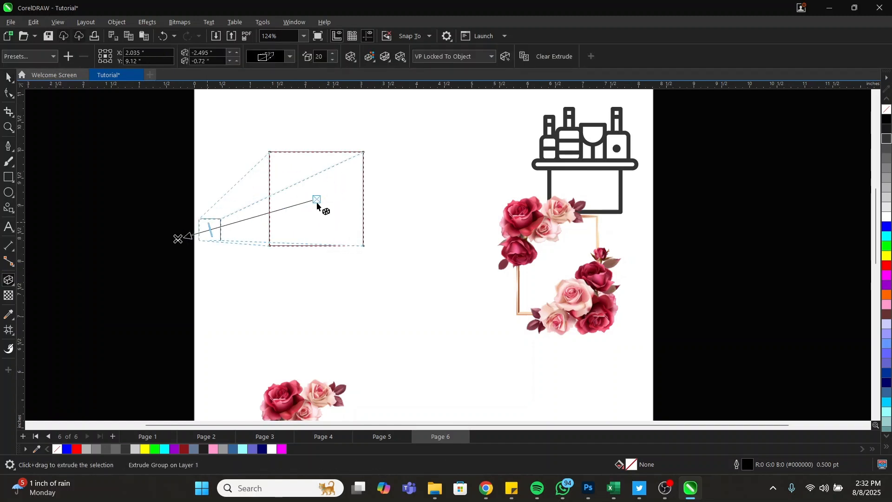
{"action": "key", "text": "space"}
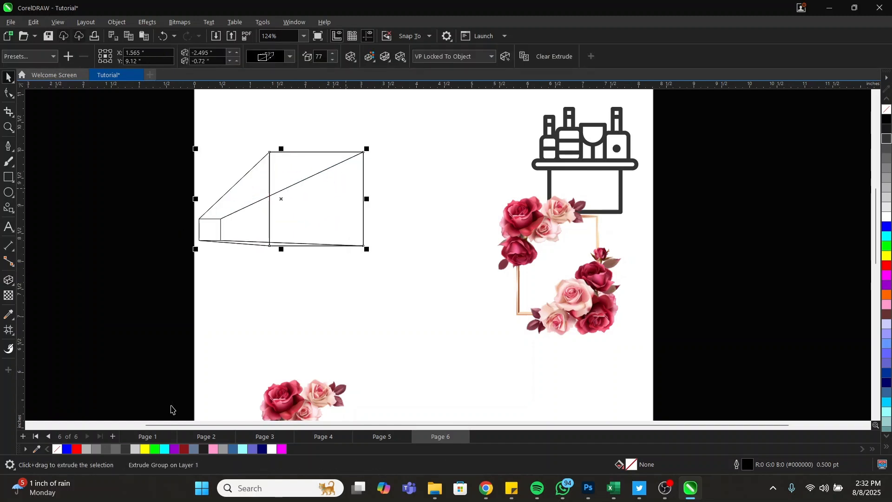
Fill the extruded square red, stretch its extrusion to a depth of about 84, and move it to about X 2.15 in, Y 8.94 in
{"action": "left_click", "coordinate": [76, 448]}
{"action": "left_click_drag", "start_coordinate": [252, 213], "coordinate": [202, 251]}
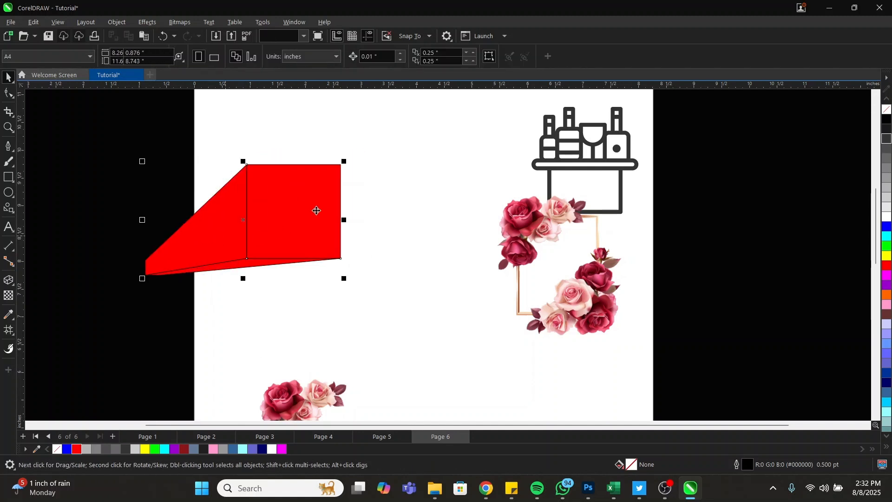
{"action": "left_click_drag", "start_coordinate": [320, 209], "coordinate": [370, 185]}
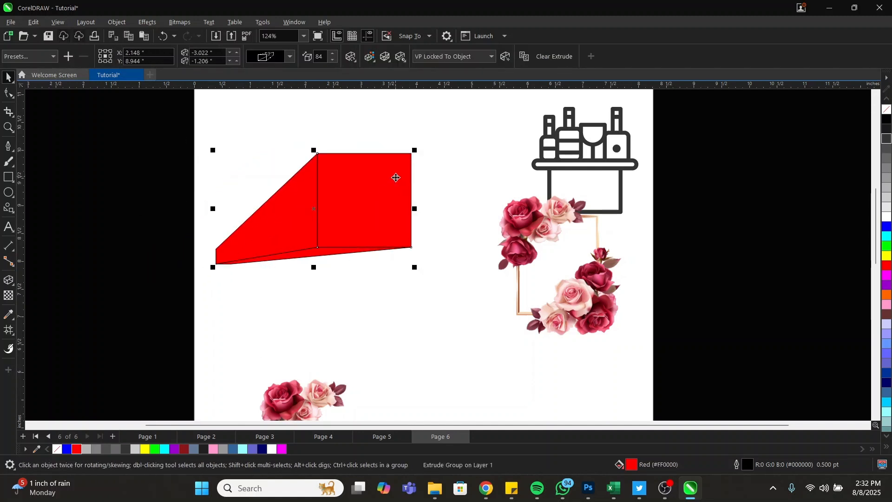
Break the extrude group apart and fill only the front square with light grey (#B3B3B3)
{"action": "scroll", "coordinate": [359, 177], "scroll_direction": "up", "scroll_amount": 2}
{"action": "right_click", "coordinate": [330, 169]}
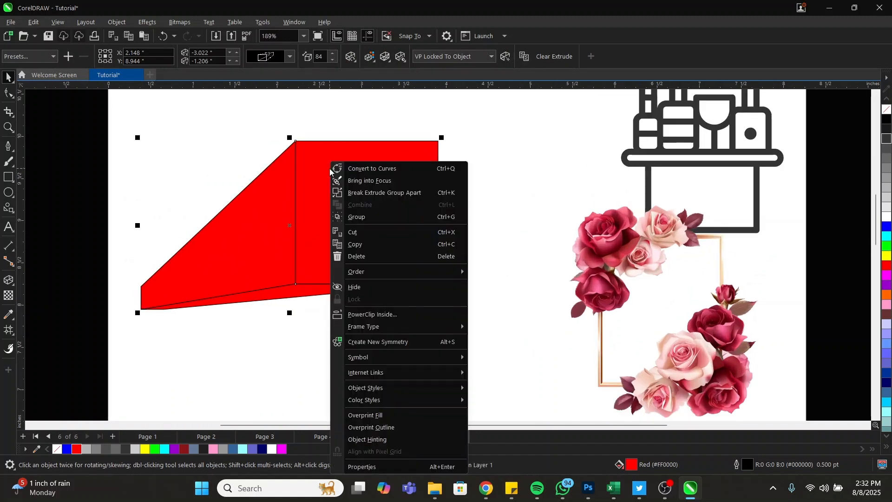
{"action": "left_click", "coordinate": [402, 192]}
{"action": "left_click", "coordinate": [502, 162]}
{"action": "left_click", "coordinate": [427, 187]}
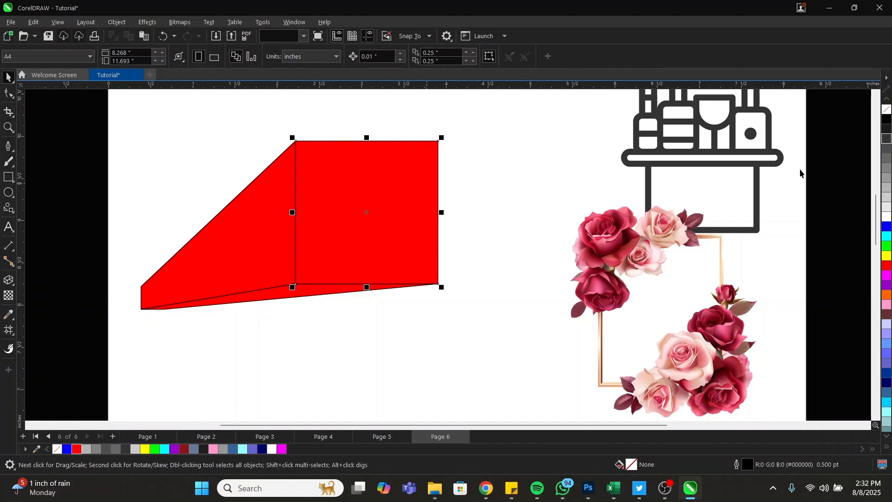
{"action": "left_click", "coordinate": [886, 191]}
{"action": "left_click", "coordinate": [141, 233]}
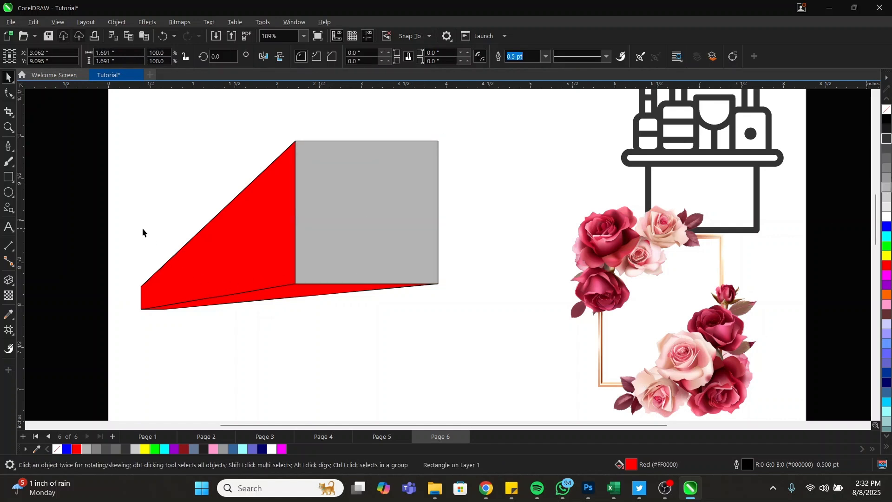
Apply a red-to-white linear fountain fill to the extruded sides, running from the far end to the front square's edge
{"action": "left_click", "coordinate": [214, 274]}
{"action": "left_click", "coordinate": [8, 330]}
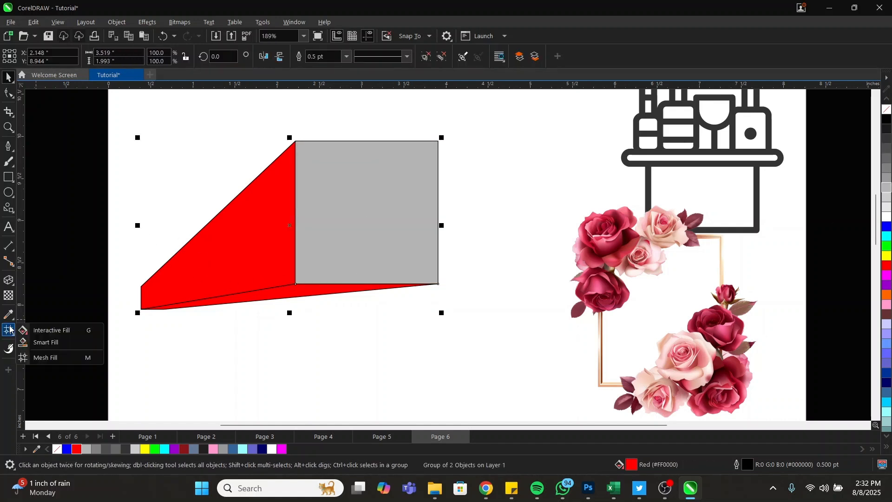
{"action": "left_click", "coordinate": [49, 332]}
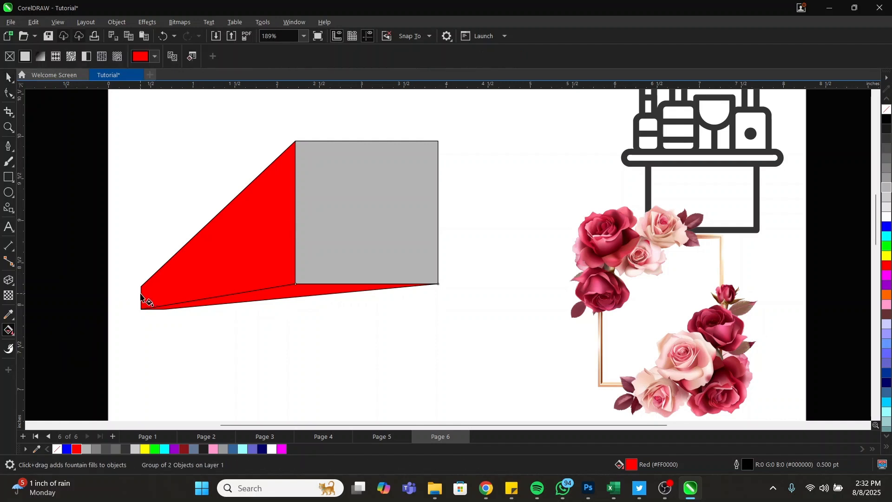
{"action": "left_click_drag", "start_coordinate": [140, 295], "coordinate": [299, 231]}
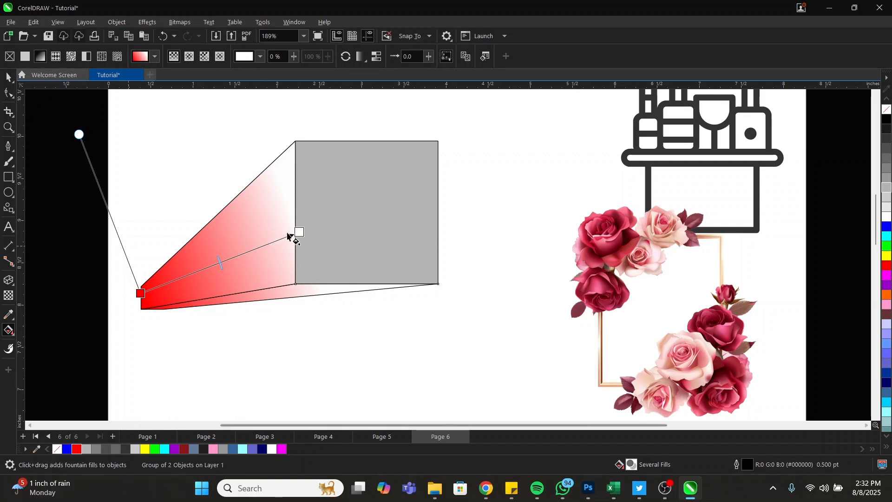
{"action": "left_click_drag", "start_coordinate": [288, 236], "coordinate": [287, 225]}
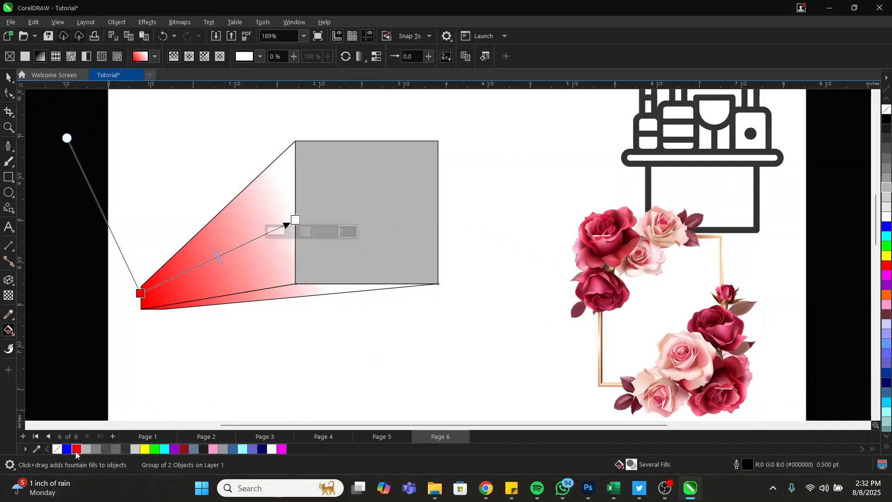
Change the fountain fill's end colour at the front square's edge to dark red
{"action": "left_click", "coordinate": [76, 450]}
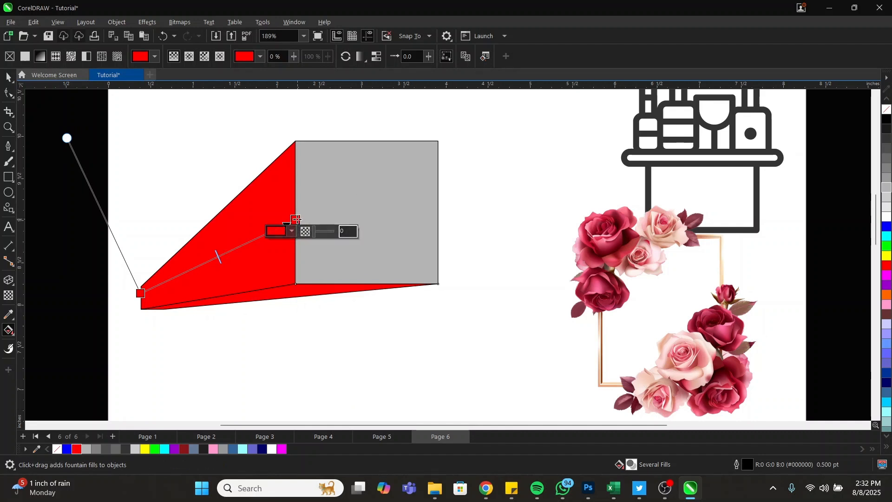
{"action": "left_click", "coordinate": [292, 230]}
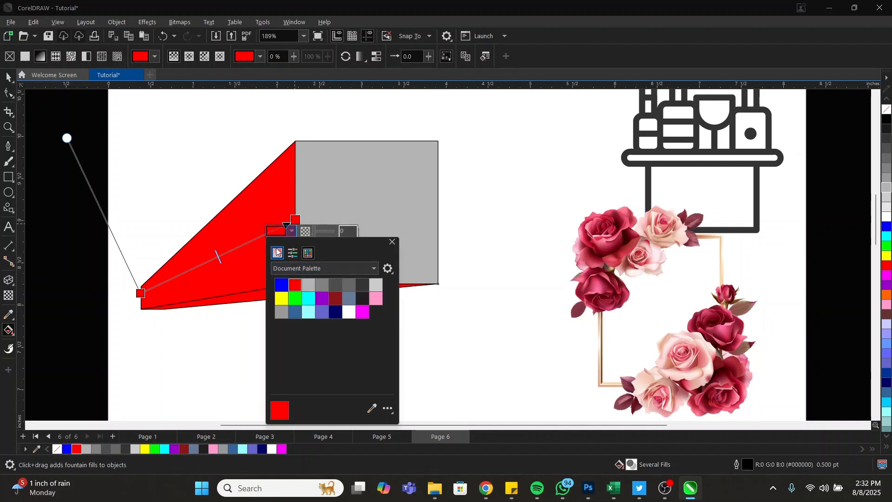
{"action": "left_click", "coordinate": [277, 252]}
{"action": "left_click_drag", "start_coordinate": [339, 286], "coordinate": [356, 324]}
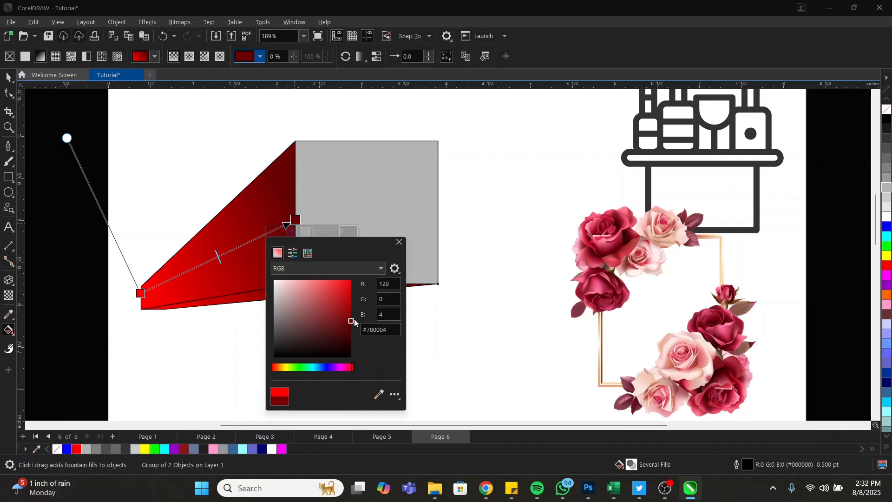
{"action": "left_click", "coordinate": [308, 177]}
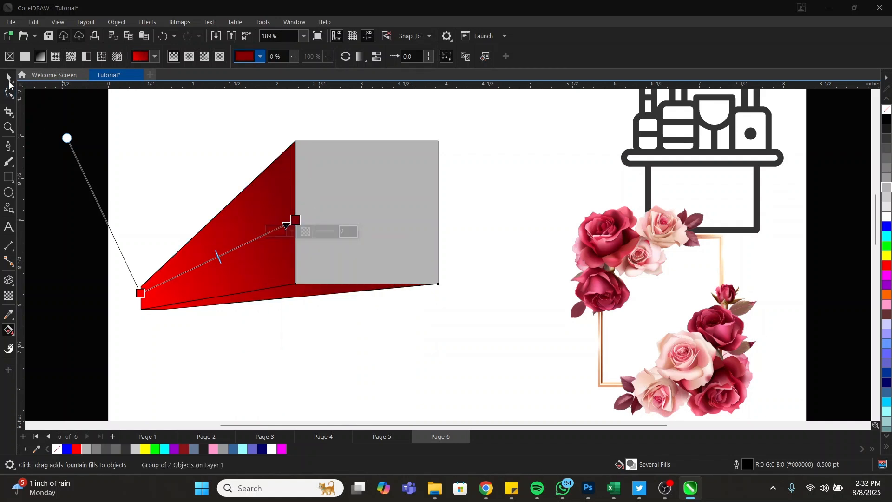
Fill the block's front square with red and deselect it
{"action": "left_click", "coordinate": [9, 80]}
{"action": "left_click", "coordinate": [312, 183], "text": "ctrl"}
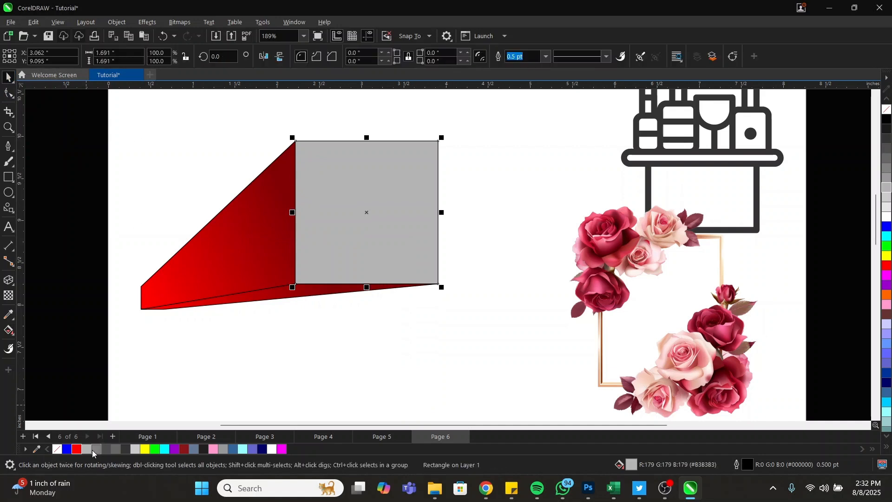
{"action": "left_click", "coordinate": [78, 449]}
{"action": "left_click", "coordinate": [526, 191]}
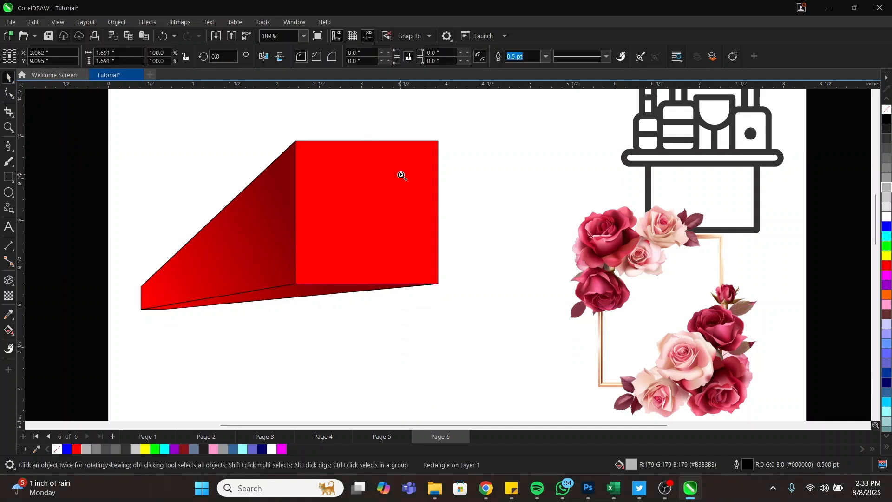
Examine the shaded red block, review the sample objects on pages 5, 4, 3 and 2, and return to page 6
{"action": "right_click", "coordinate": [390, 195]}
{"action": "left_click_drag", "start_coordinate": [237, 142], "coordinate": [476, 279]}
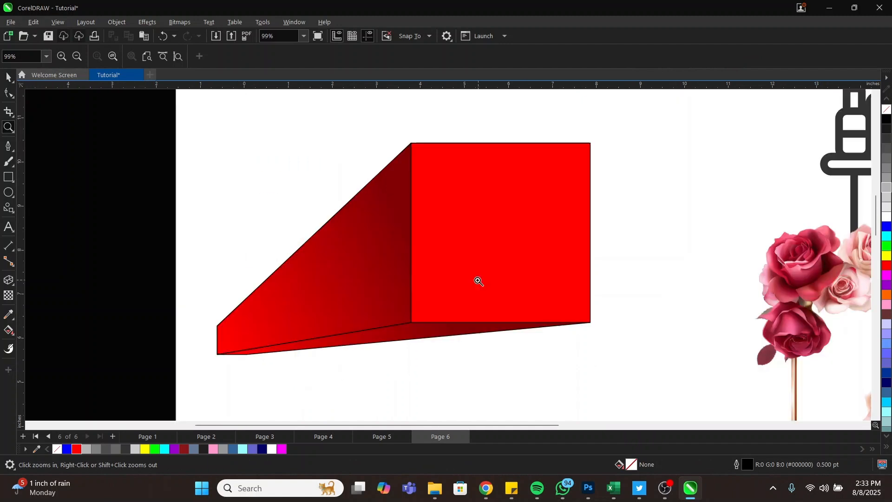
{"action": "key", "text": "space"}
{"action": "scroll", "coordinate": [600, 223], "scroll_direction": "down", "scroll_amount": 5}
{"action": "scroll", "coordinate": [484, 218], "scroll_direction": "up", "scroll_amount": 3}
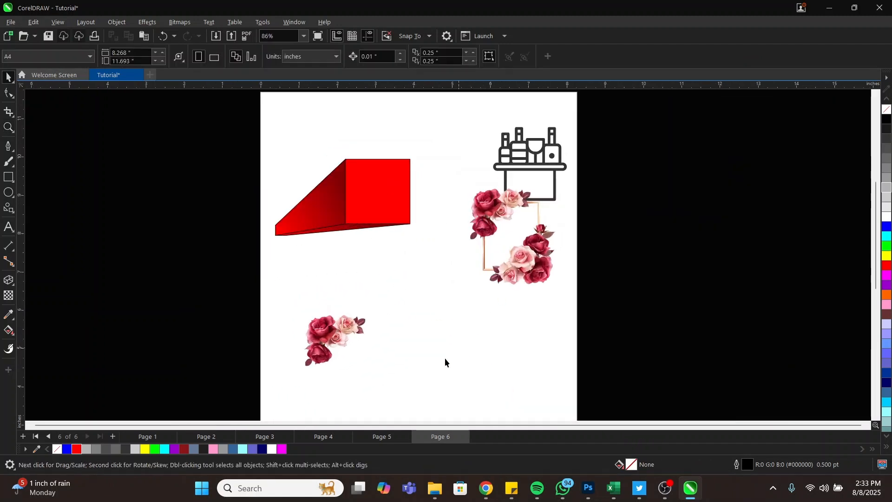
{"action": "left_click", "coordinate": [379, 436]}
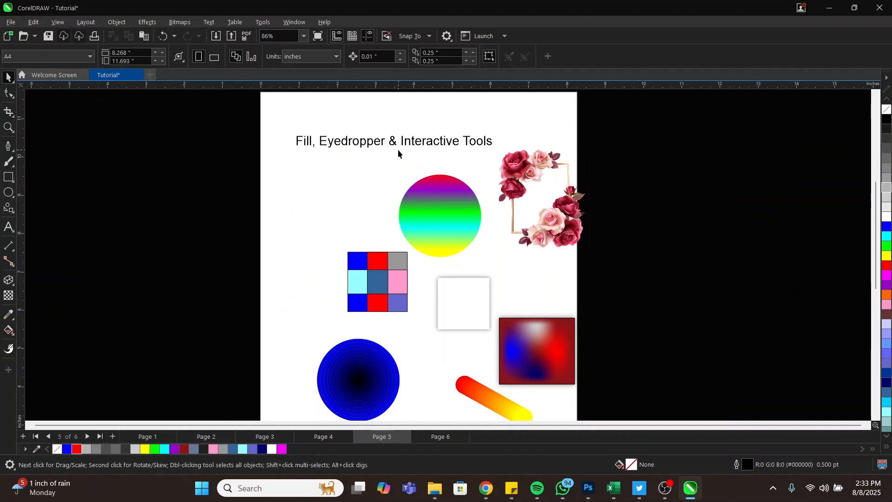
{"action": "left_click", "coordinate": [322, 437]}
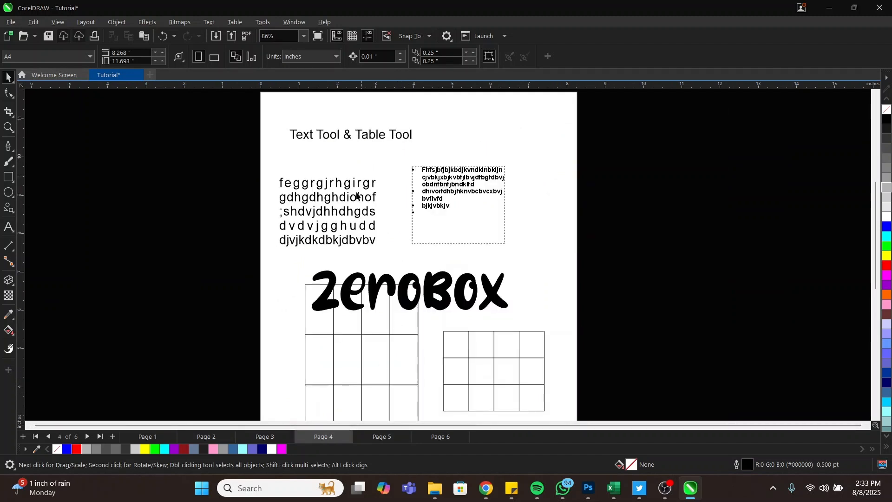
{"action": "left_click", "coordinate": [265, 436]}
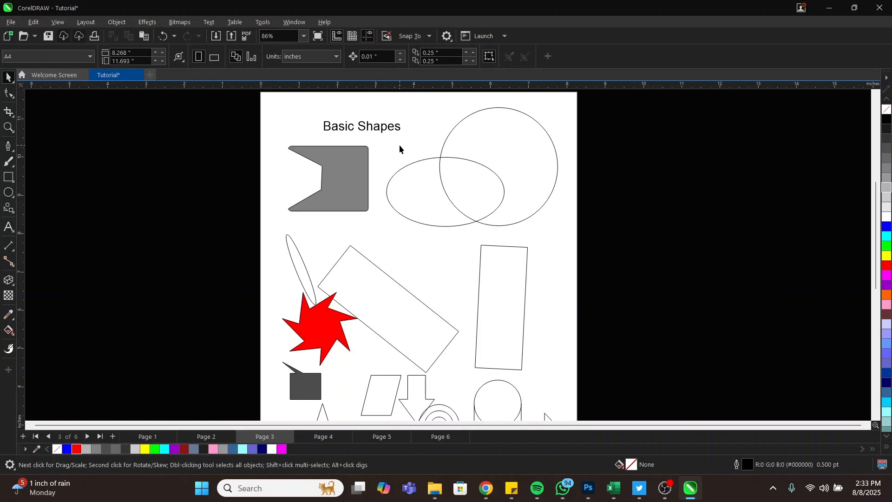
{"action": "left_click", "coordinate": [206, 436]}
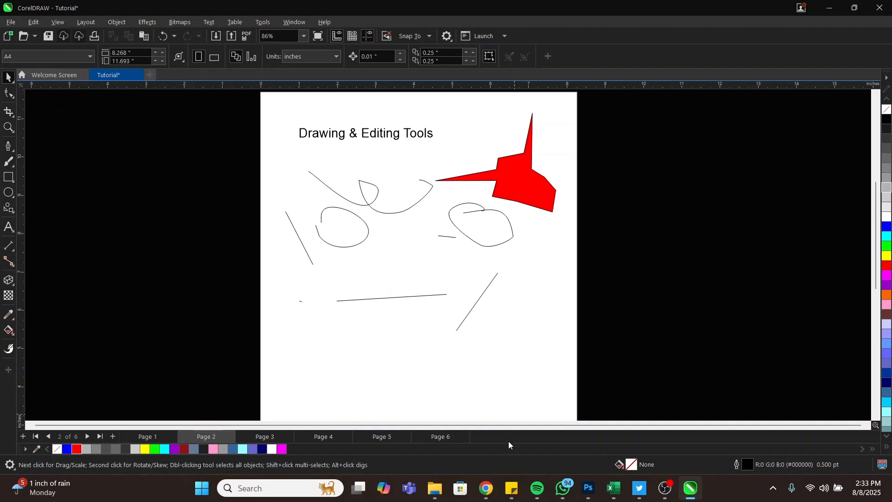
{"action": "left_click", "coordinate": [433, 435]}
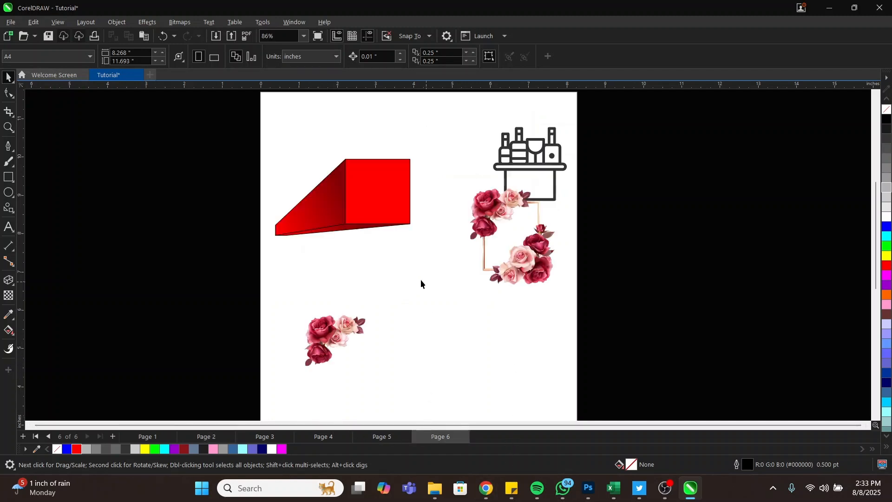